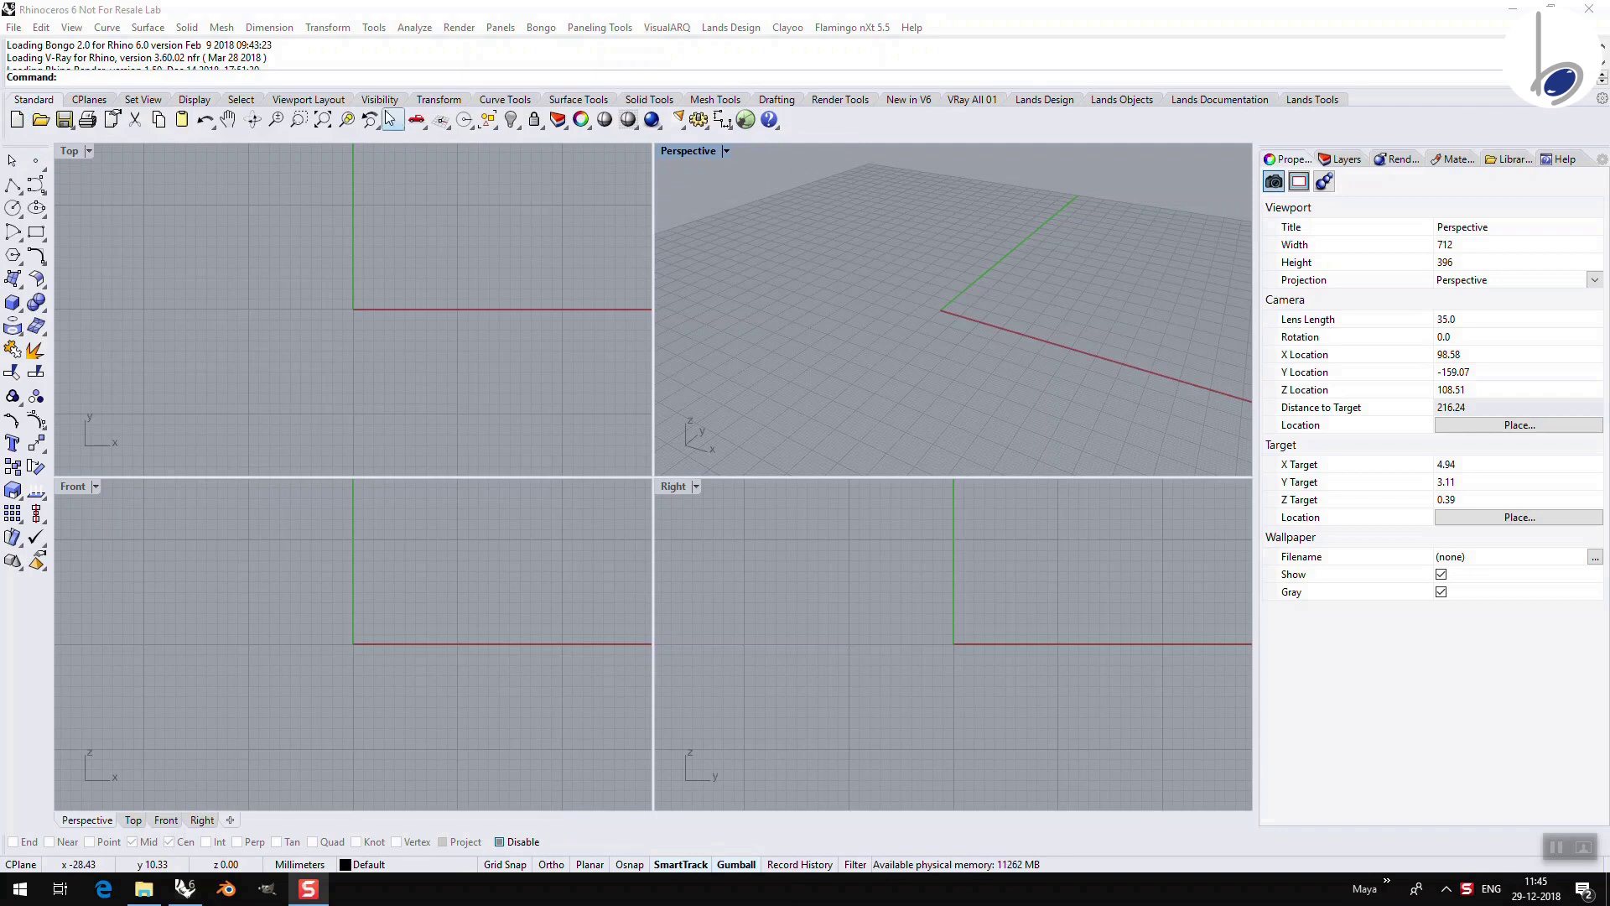
# Step: Open Grasshopper and place an empty Panel component on the canvas
pyautogui.click(746, 119)
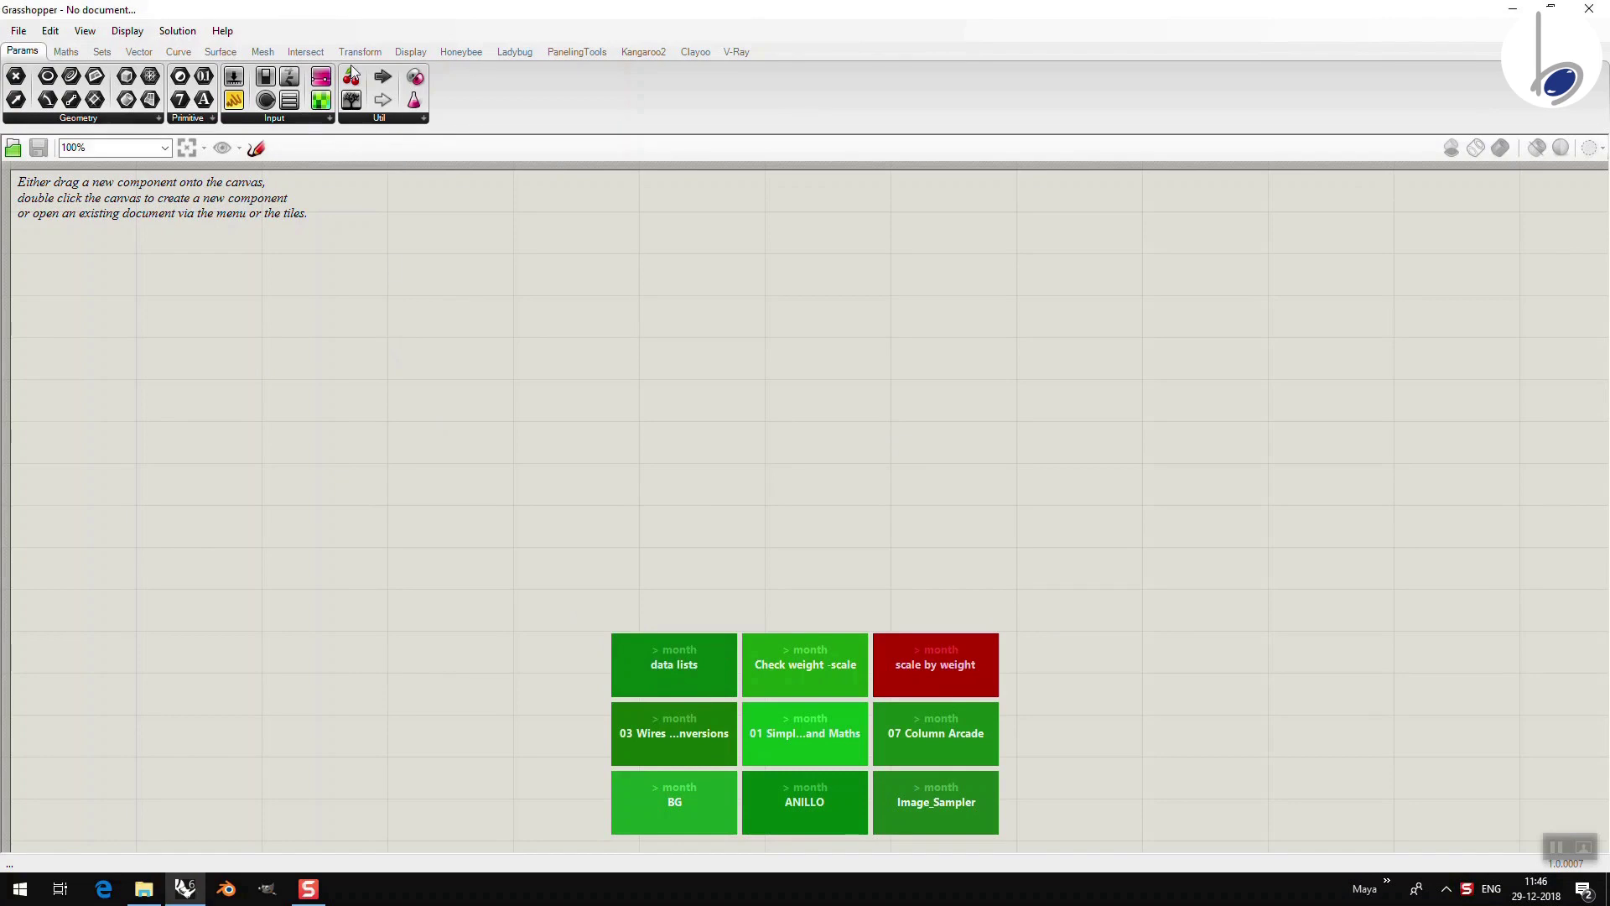
pyautogui.moveTo(234, 100); pyautogui.dragTo(388, 292)
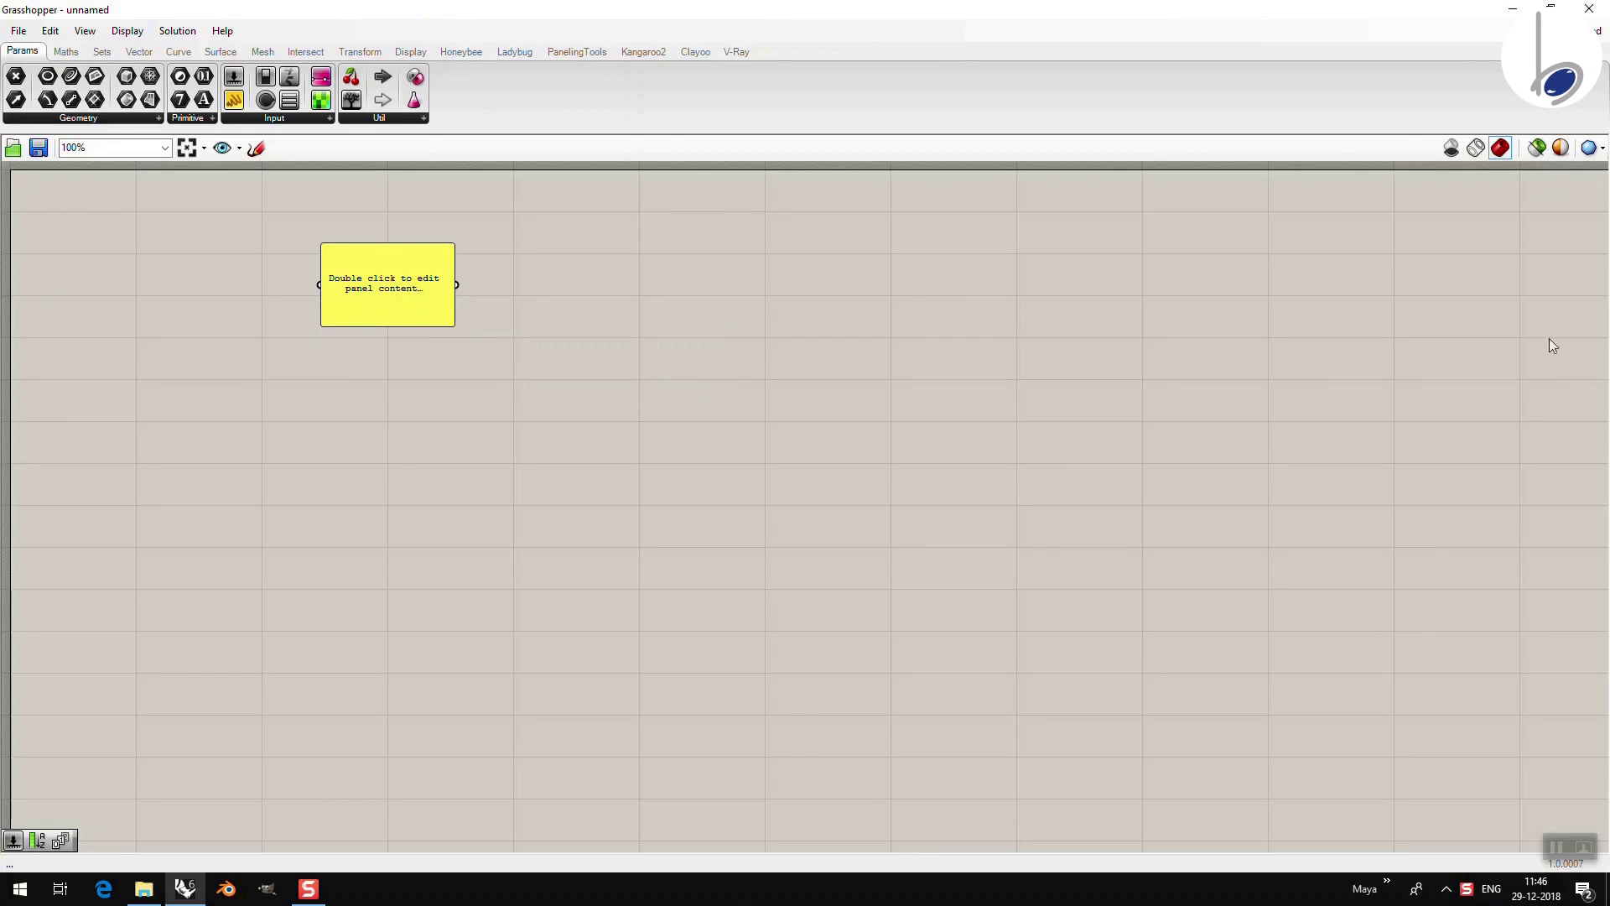
# Step: Examine the Grasshopper command lists and component categories, including the Maths operators
pyautogui.click(17, 30)
pyautogui.moveTo(86, 31)
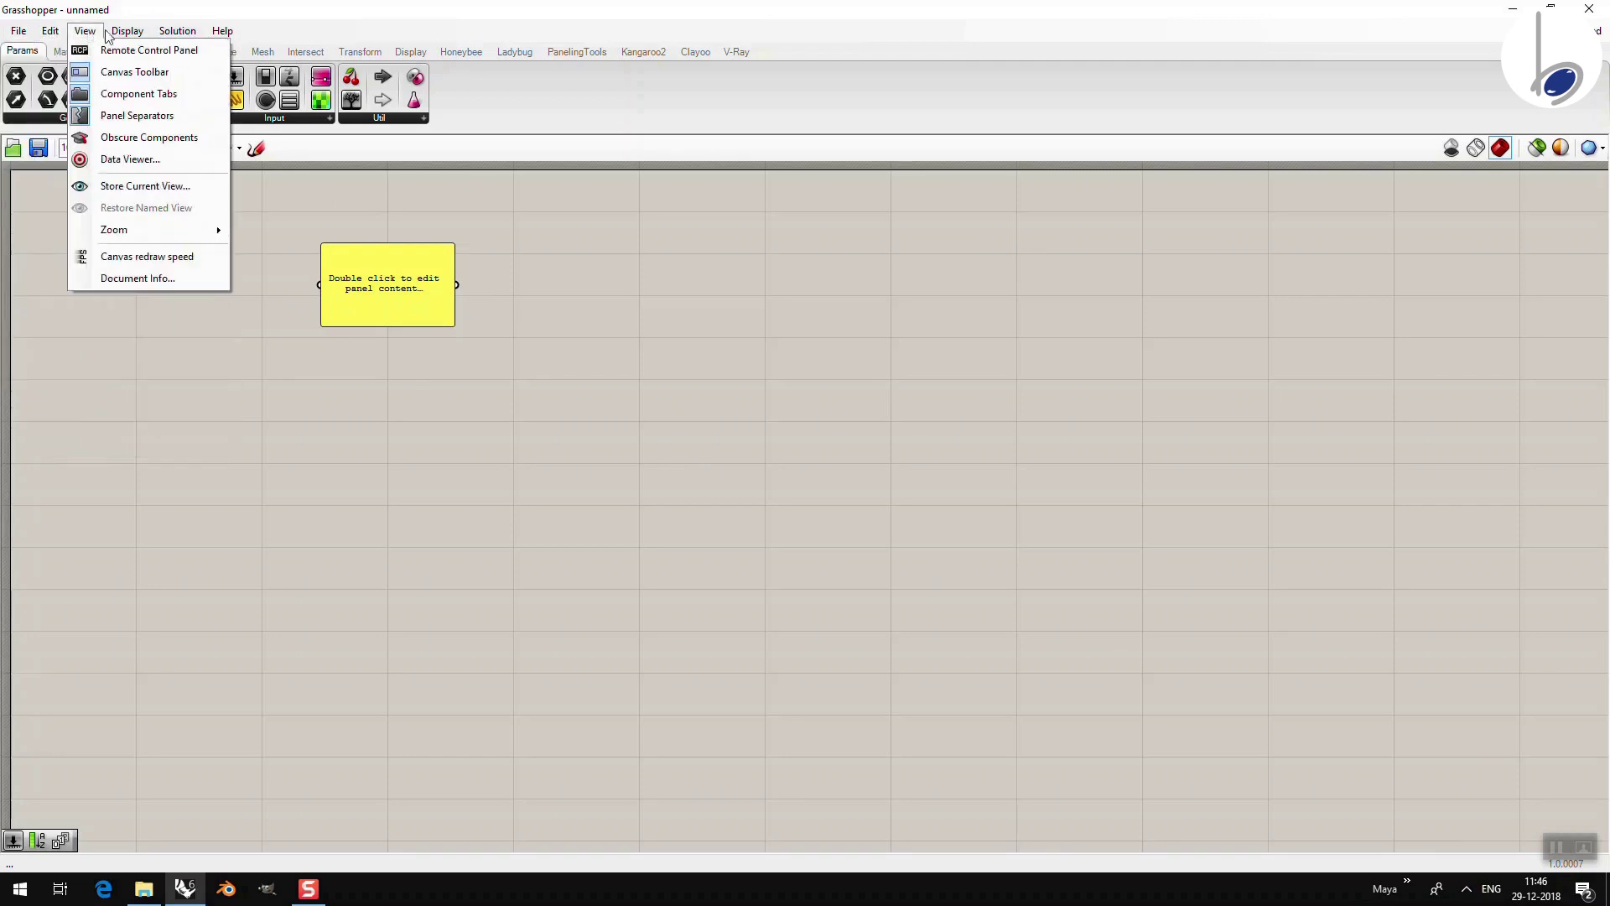
pyautogui.moveTo(227, 33)
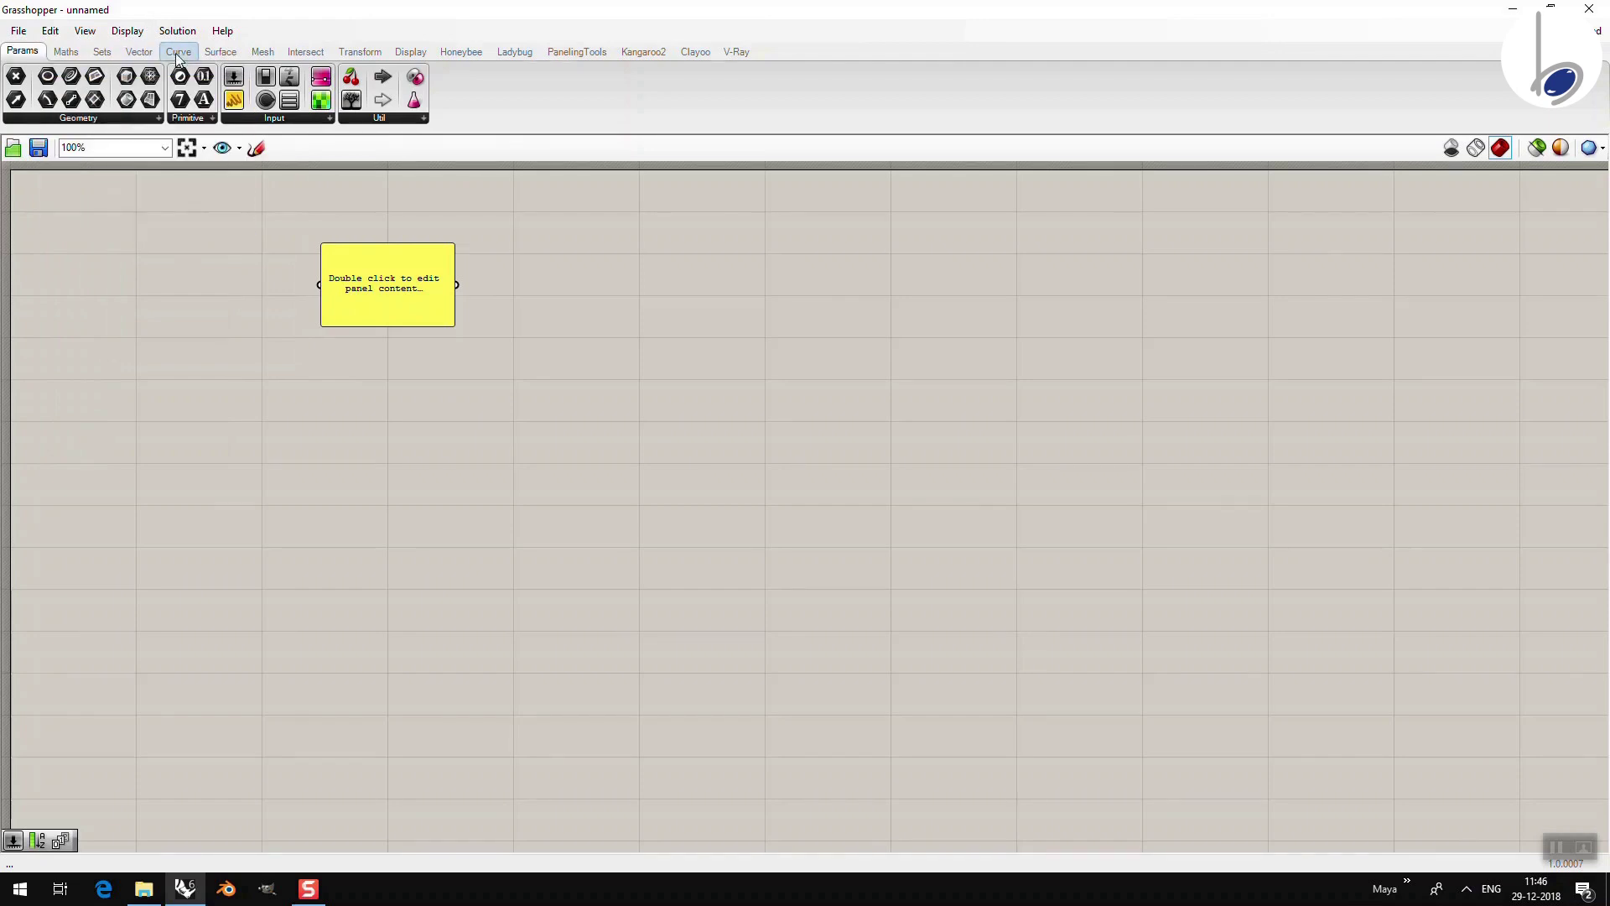
pyautogui.moveTo(118, 58)
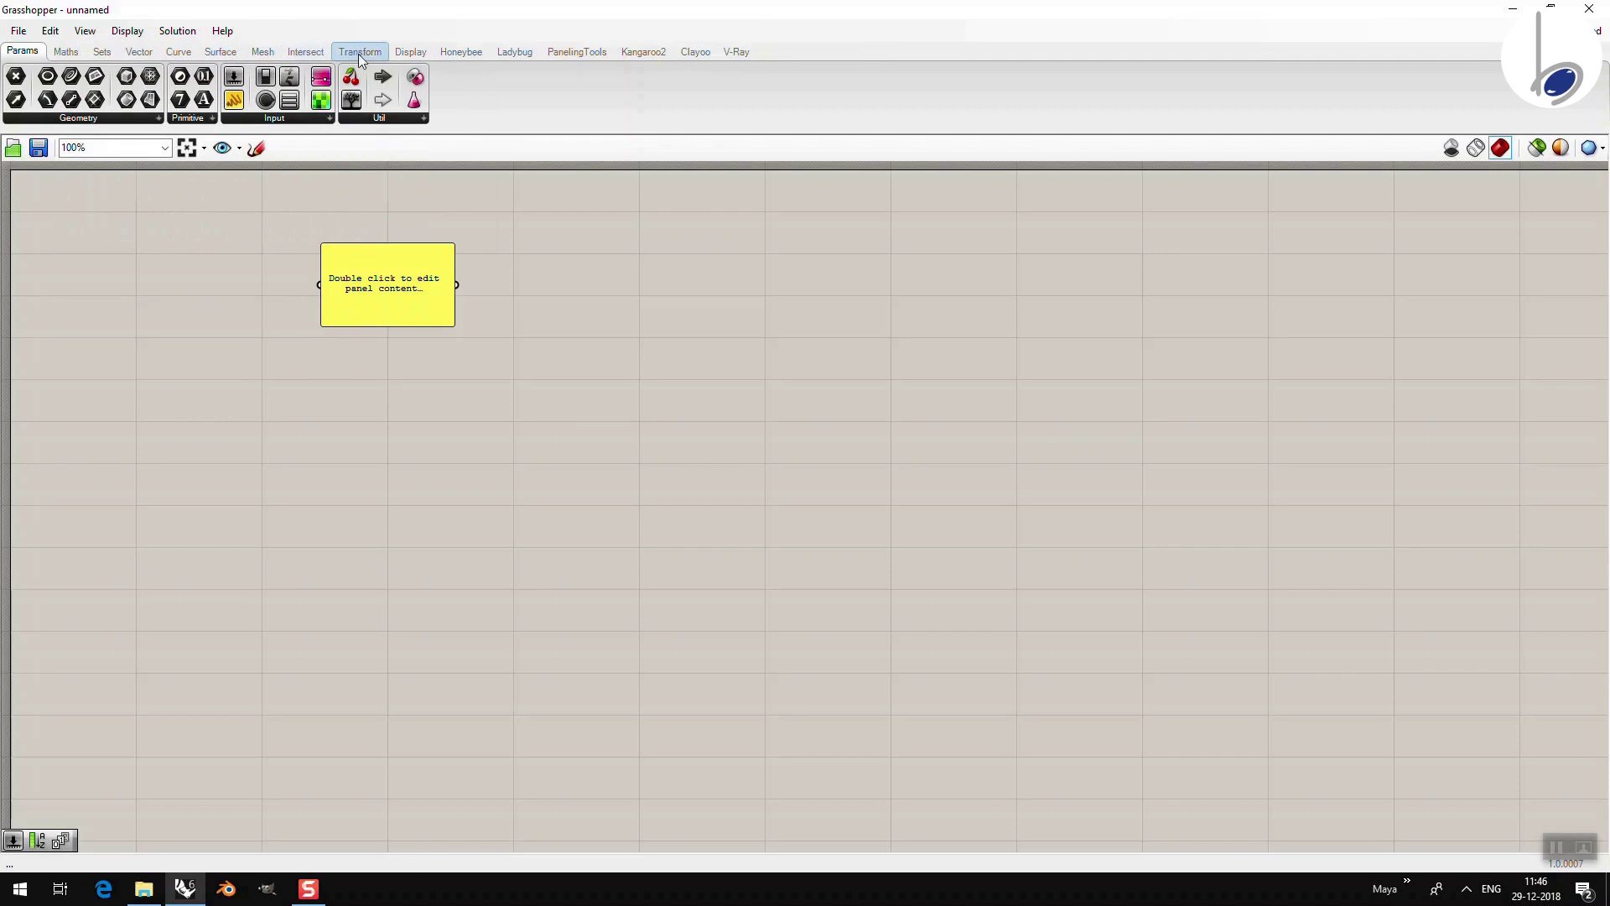
pyautogui.moveTo(427, 56)
pyautogui.moveTo(532, 52)
pyautogui.click(65, 51)
pyautogui.click(170, 119)
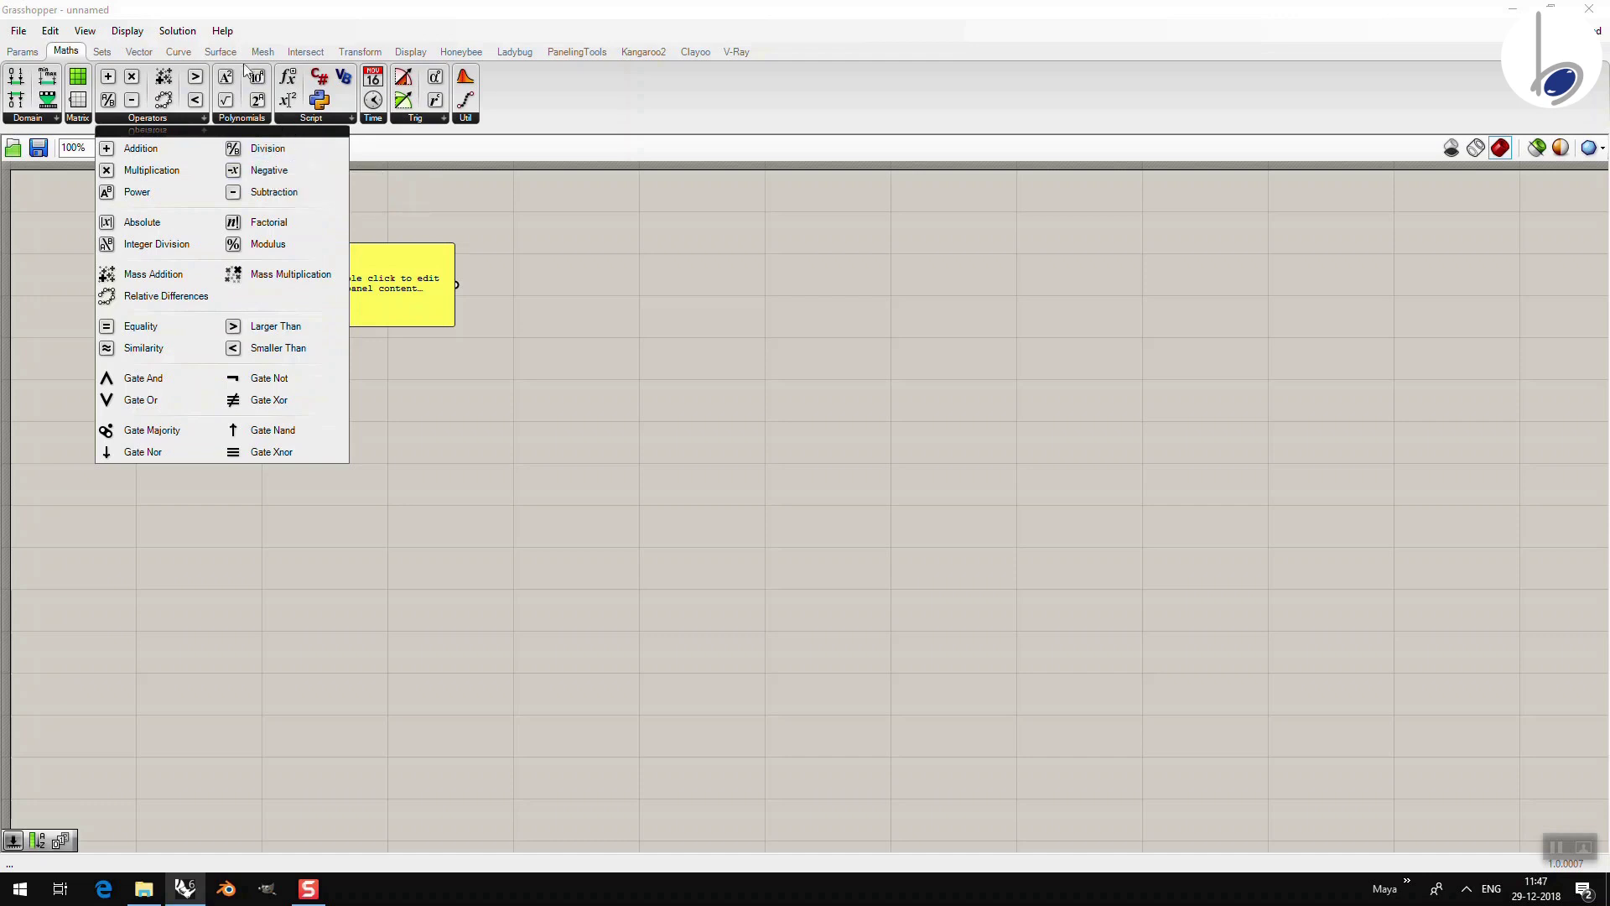
# Step: Add a Cone surface primitive to the canvas and position it just below the Panel component
pyautogui.click(216, 52)
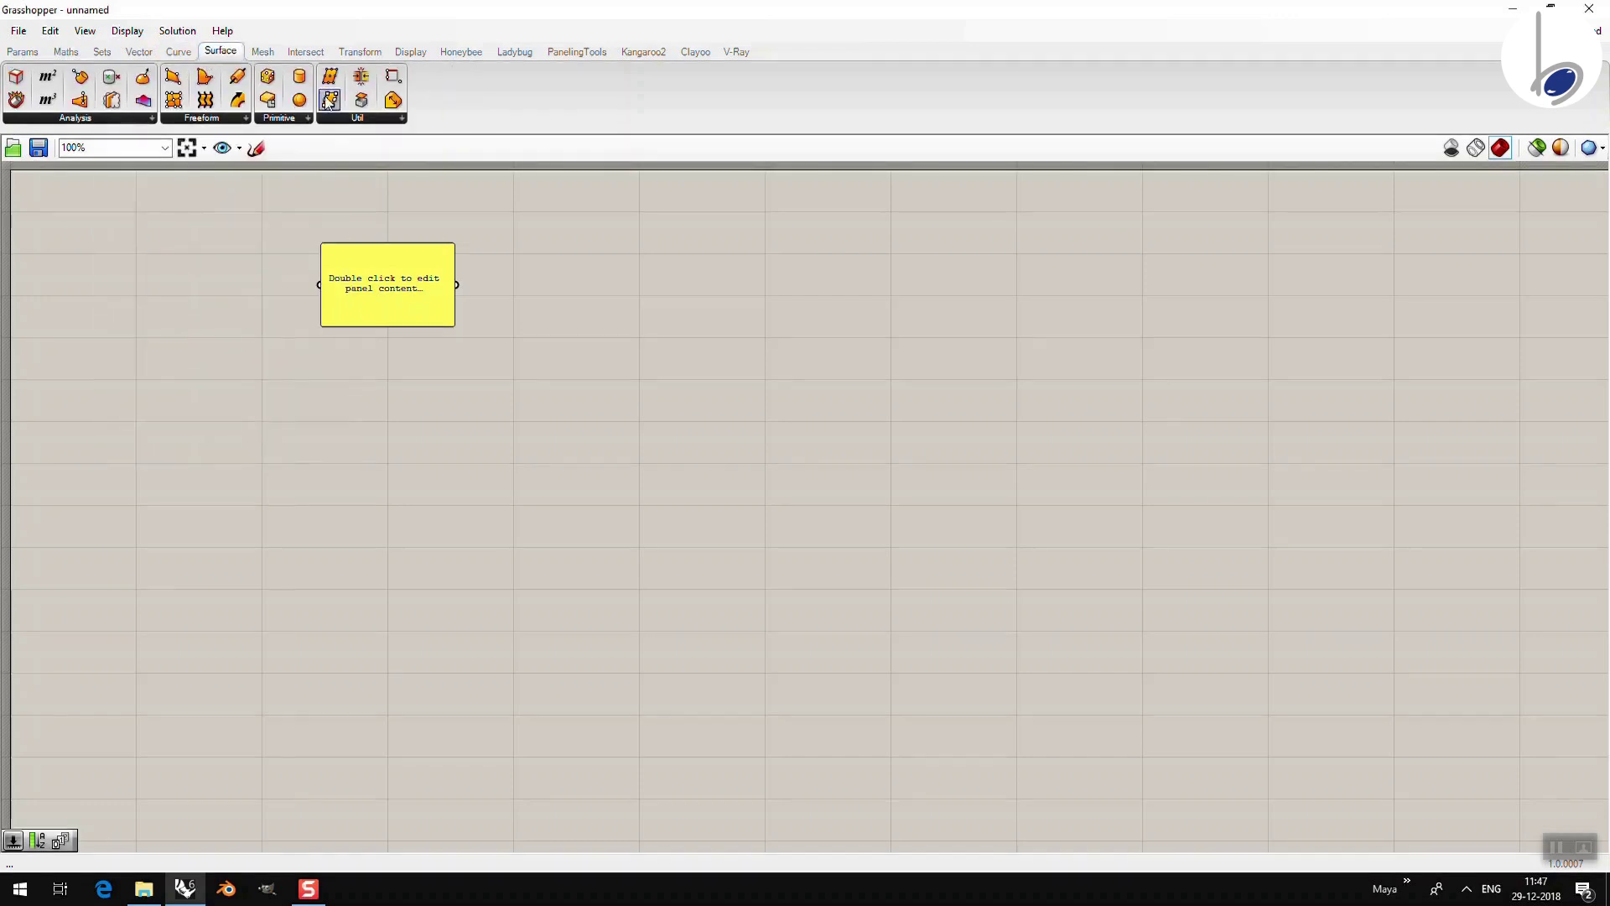
pyautogui.click(286, 118)
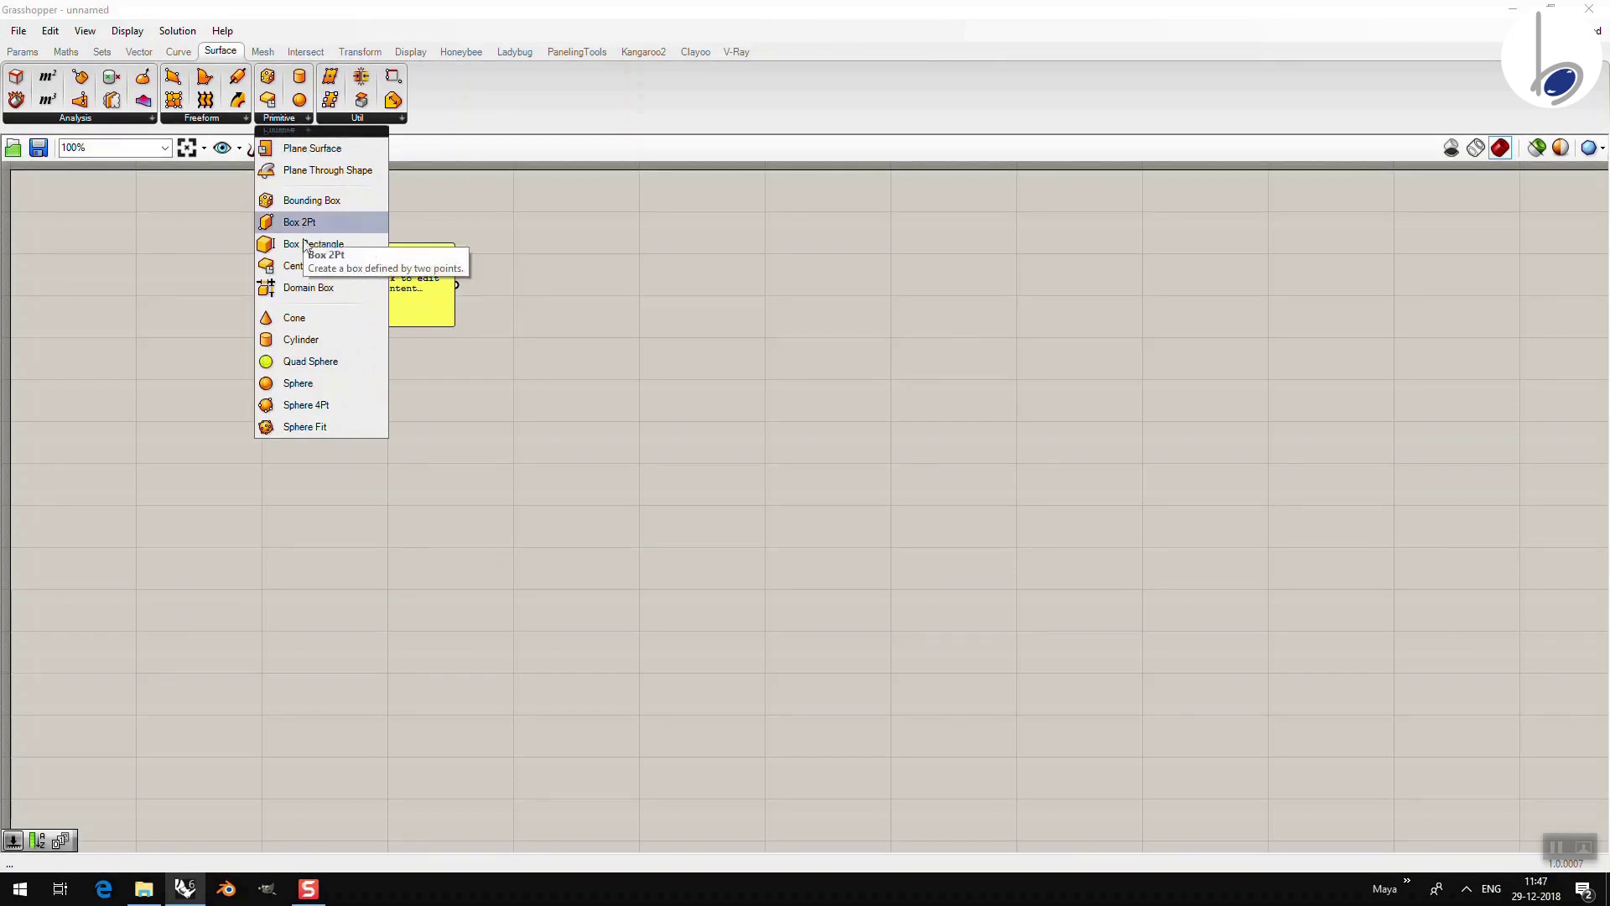
pyautogui.click(302, 319)
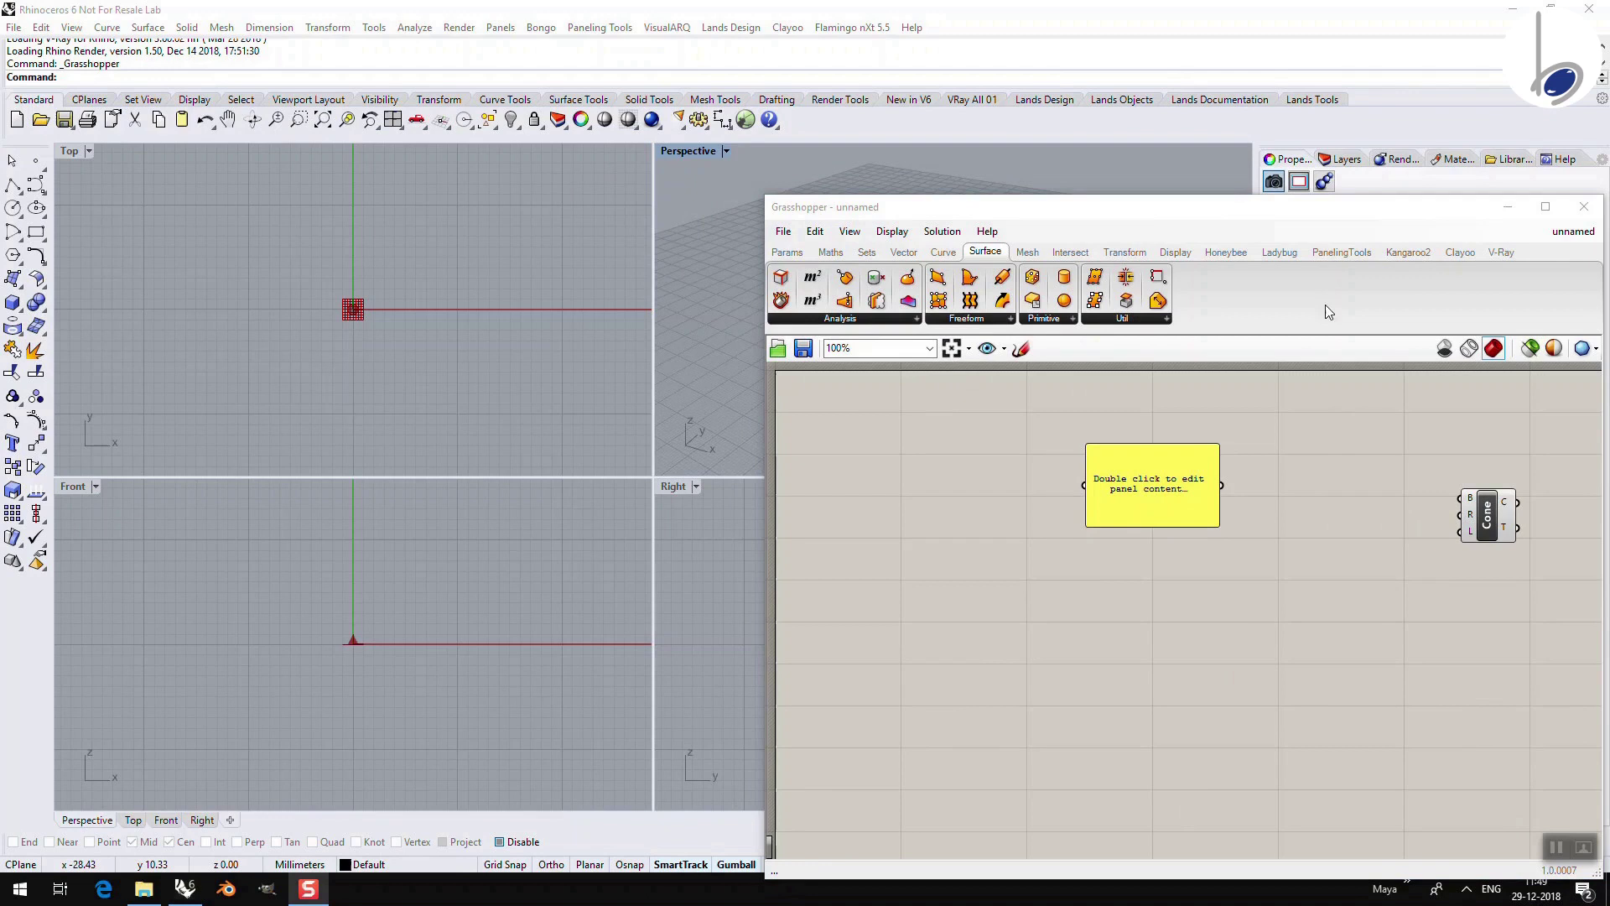
pyautogui.moveTo(1493, 521); pyautogui.dragTo(1127, 599)
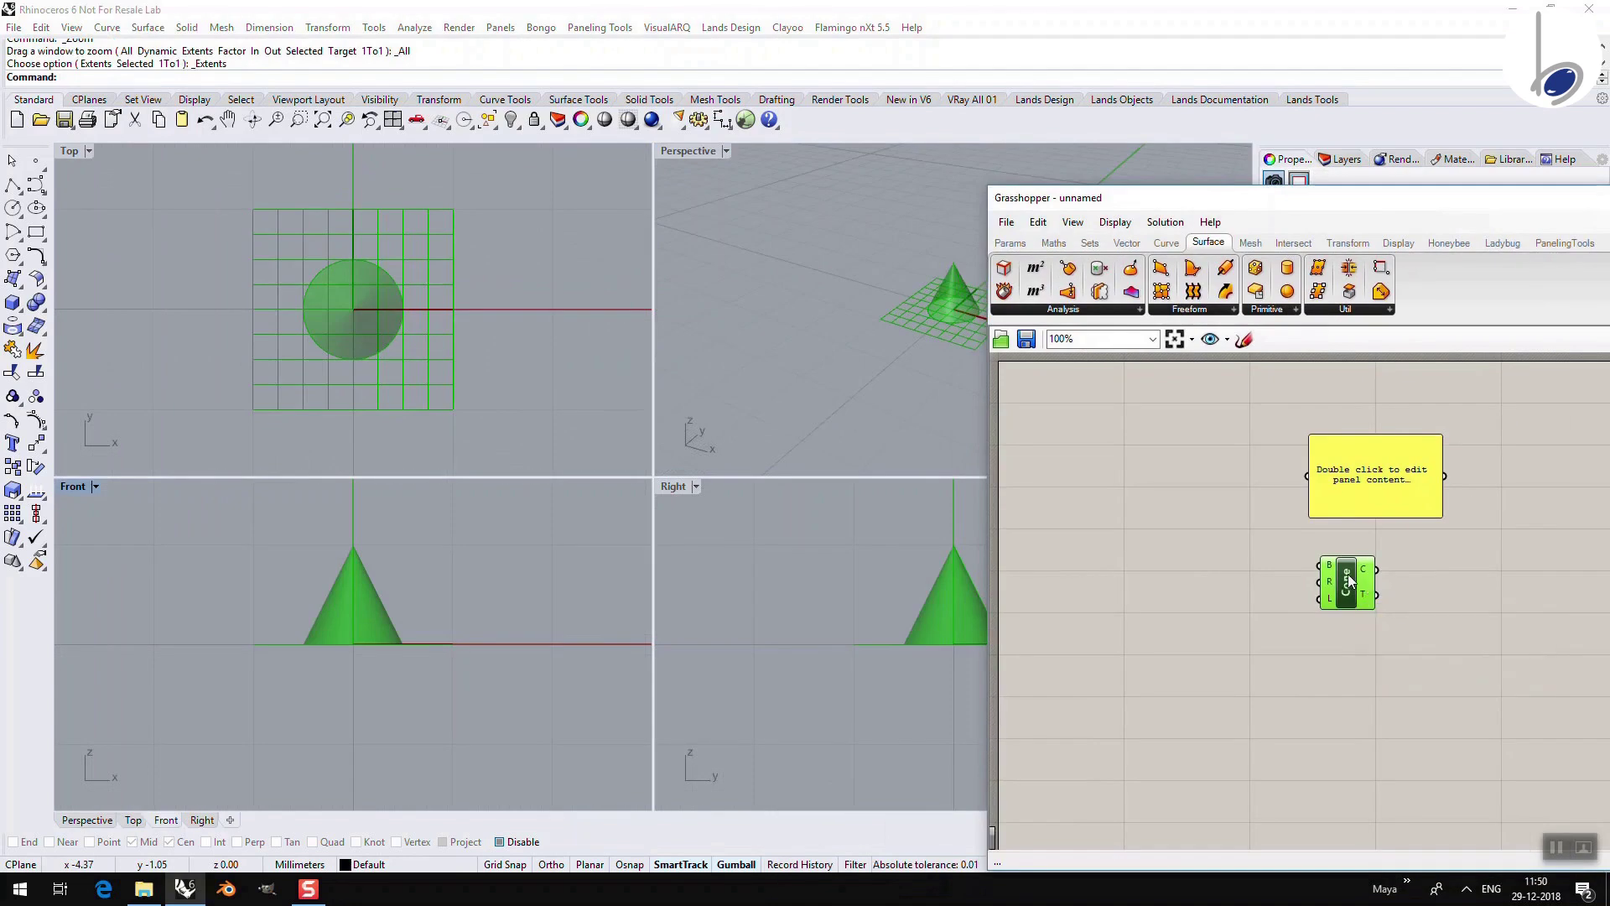
# Step: Select and deselect the Cone component to compare its preview highlighting in the Rhino viewports
pyautogui.click(1163, 522)
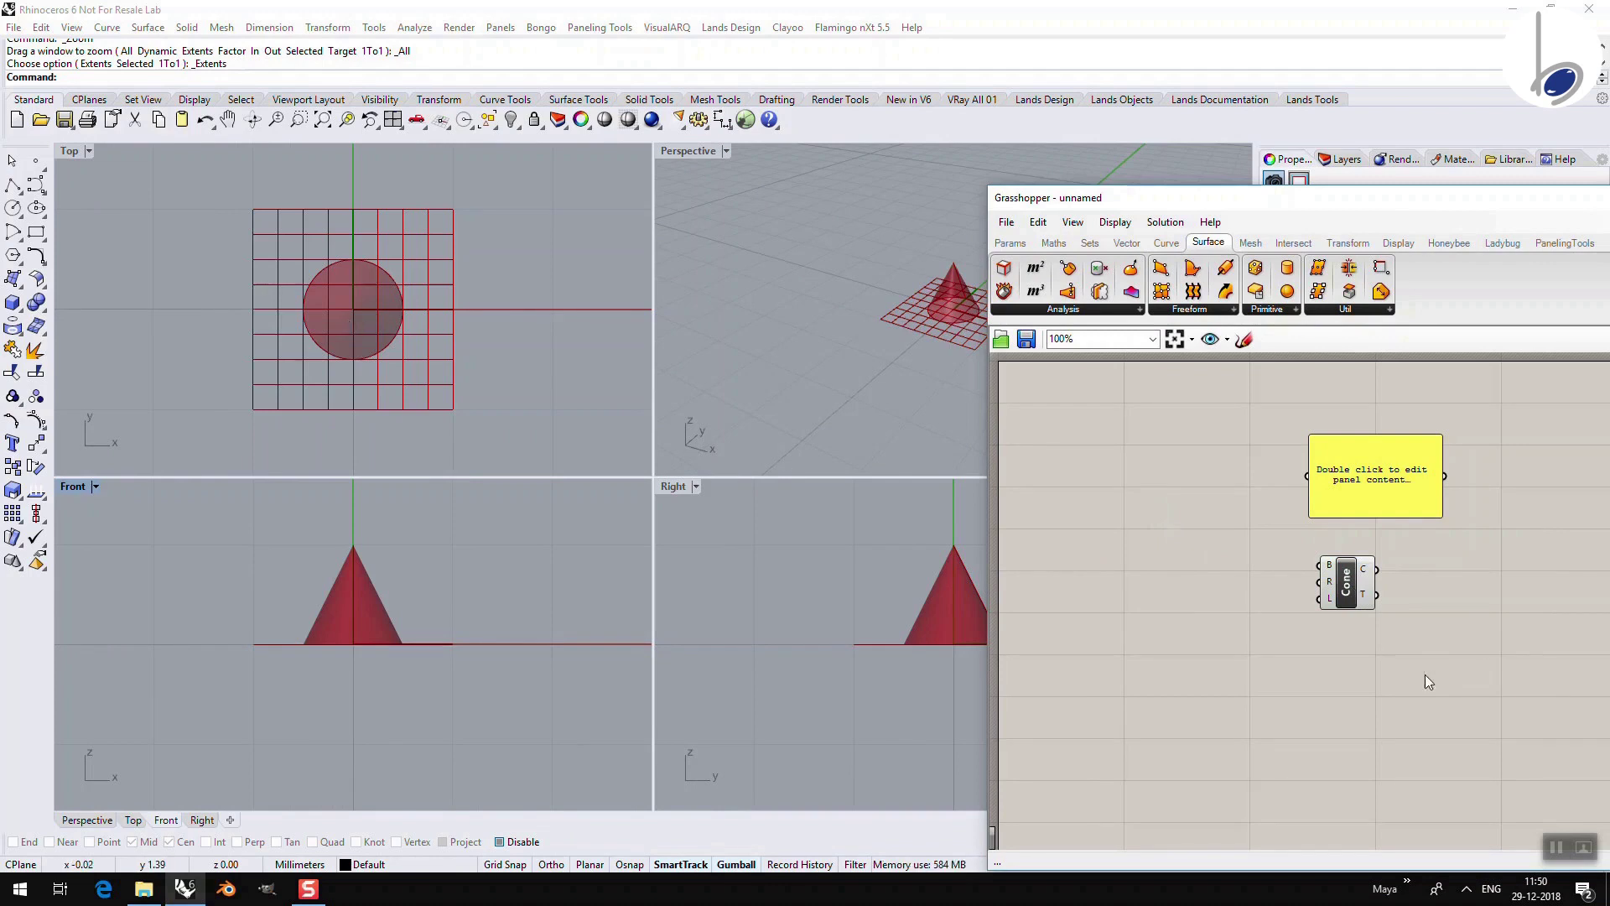
pyautogui.click(1346, 579)
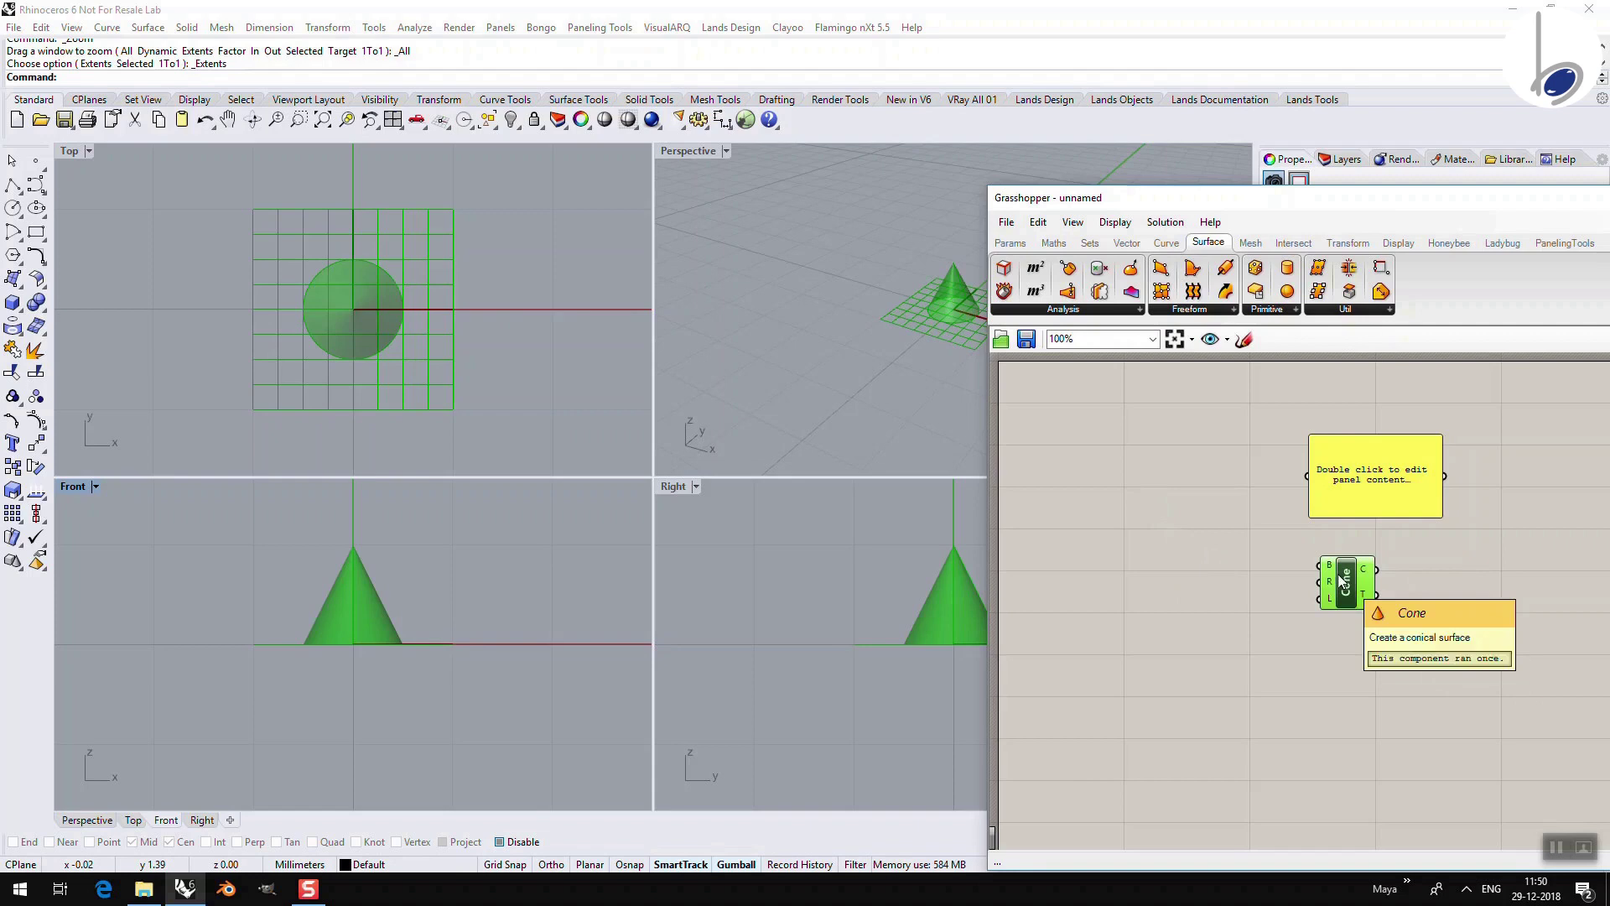
pyautogui.click(1181, 589)
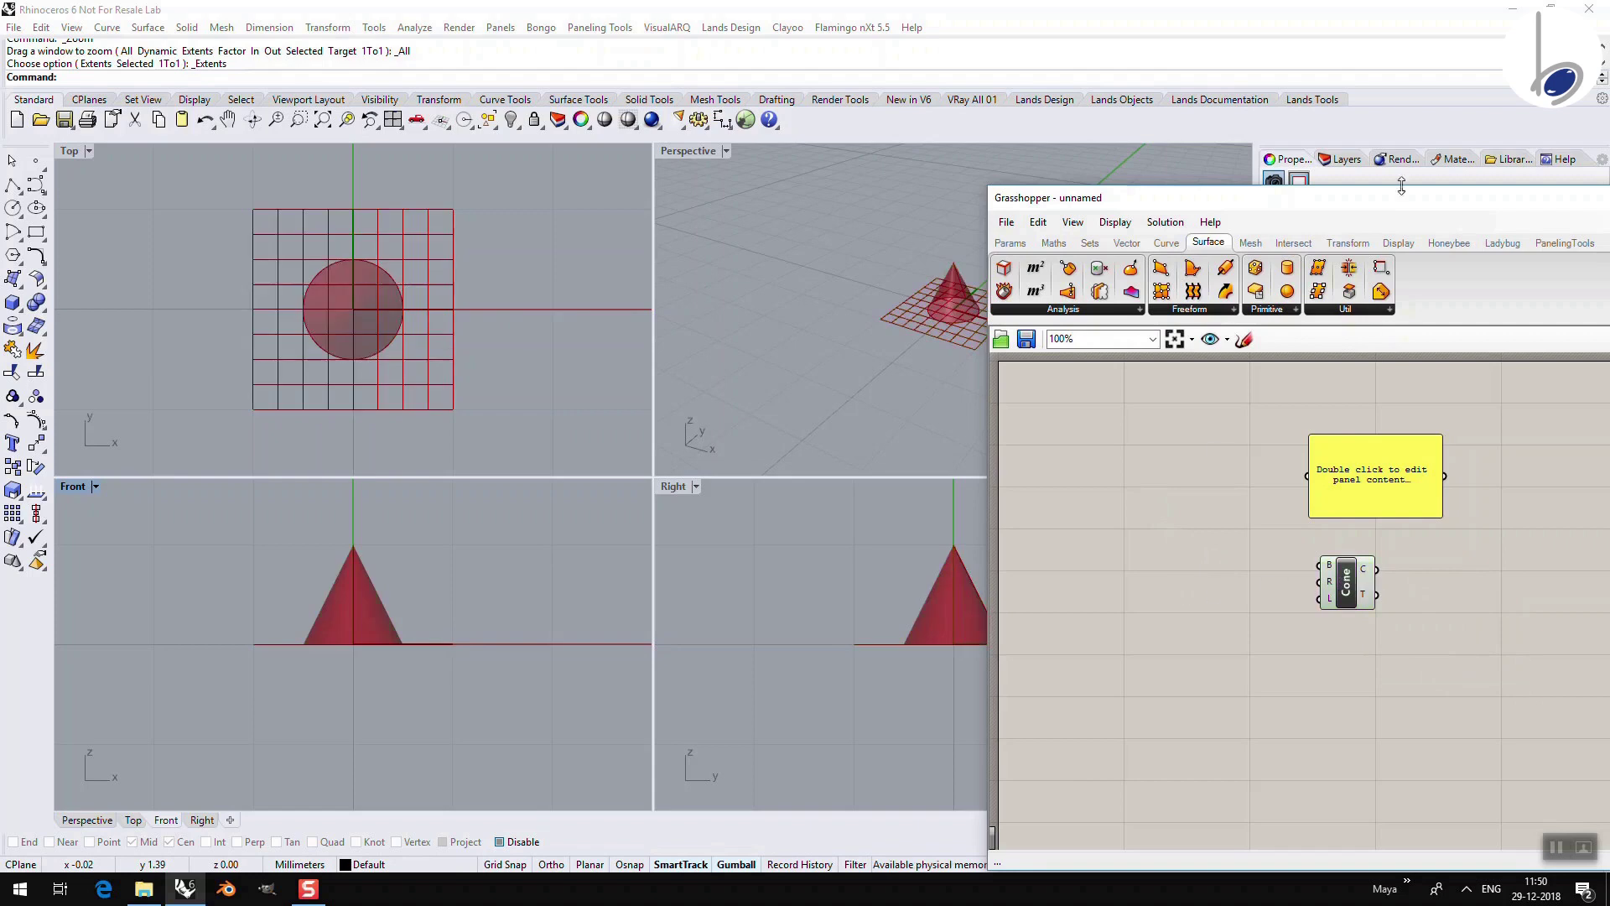
pyautogui.doubleClick(1407, 212)
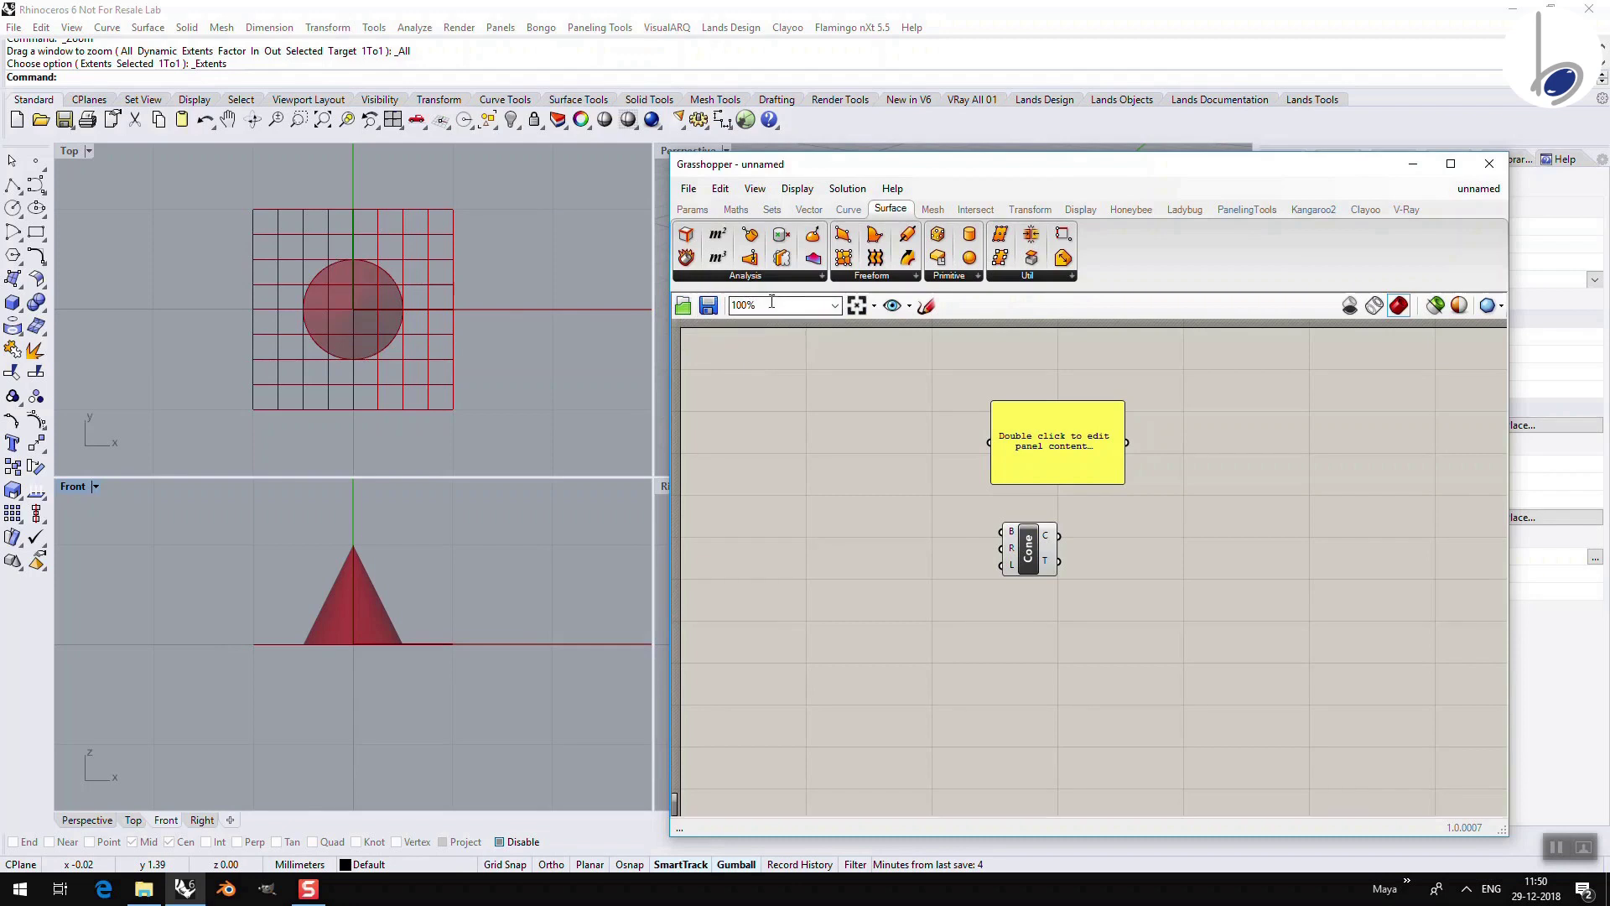
# Step: Sketch a freehand loop around the Cone component on the canvas and discard the sketch
pyautogui.scroll(1, 859, 577)
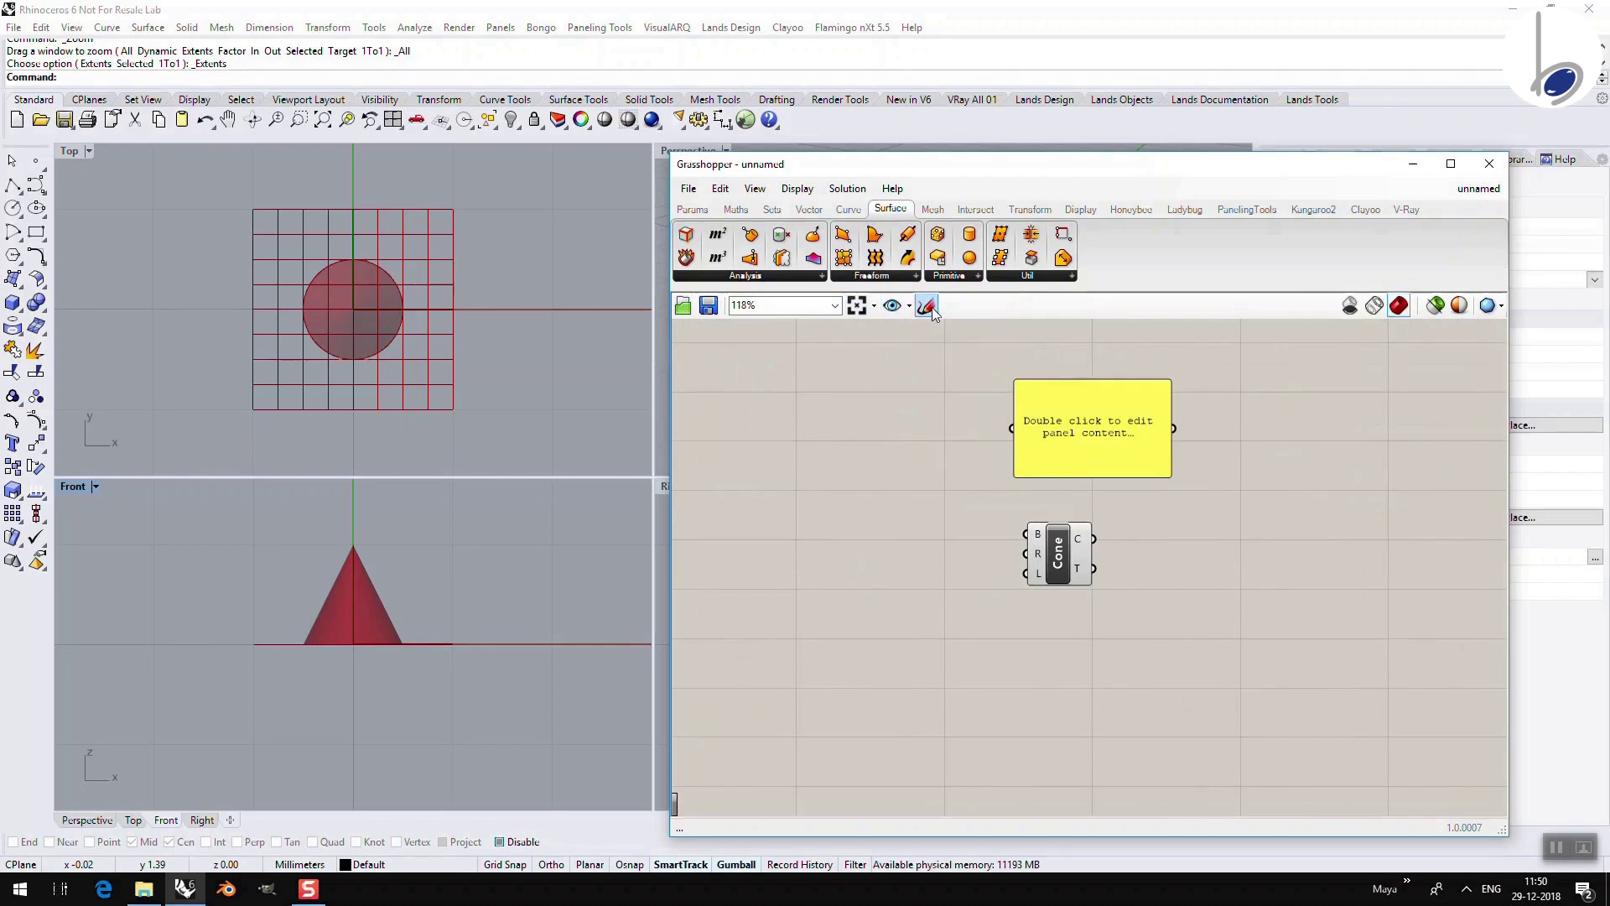
pyautogui.click(927, 306)
pyautogui.moveTo(837, 483)
pyautogui.mouseDown()
pyautogui.moveTo(859, 554)
pyautogui.moveTo(963, 443)
pyautogui.moveTo(973, 534)
pyautogui.moveTo(956, 617)
pyautogui.moveTo(1029, 463)
pyautogui.moveTo(889, 610)
pyautogui.mouseUp()
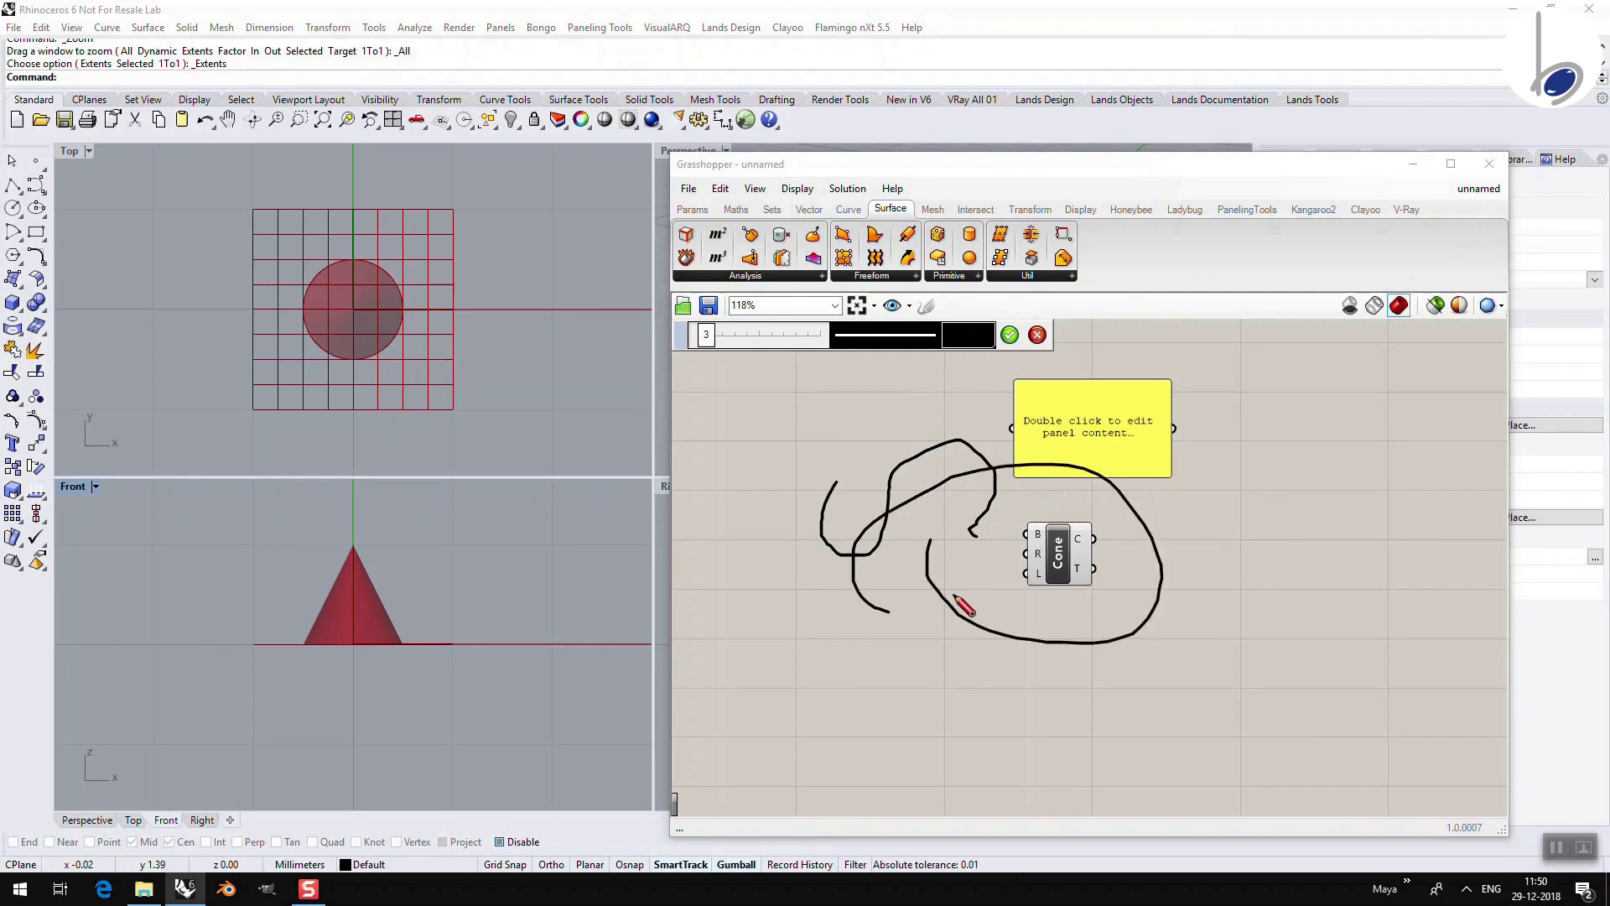
pyautogui.click(1034, 335)
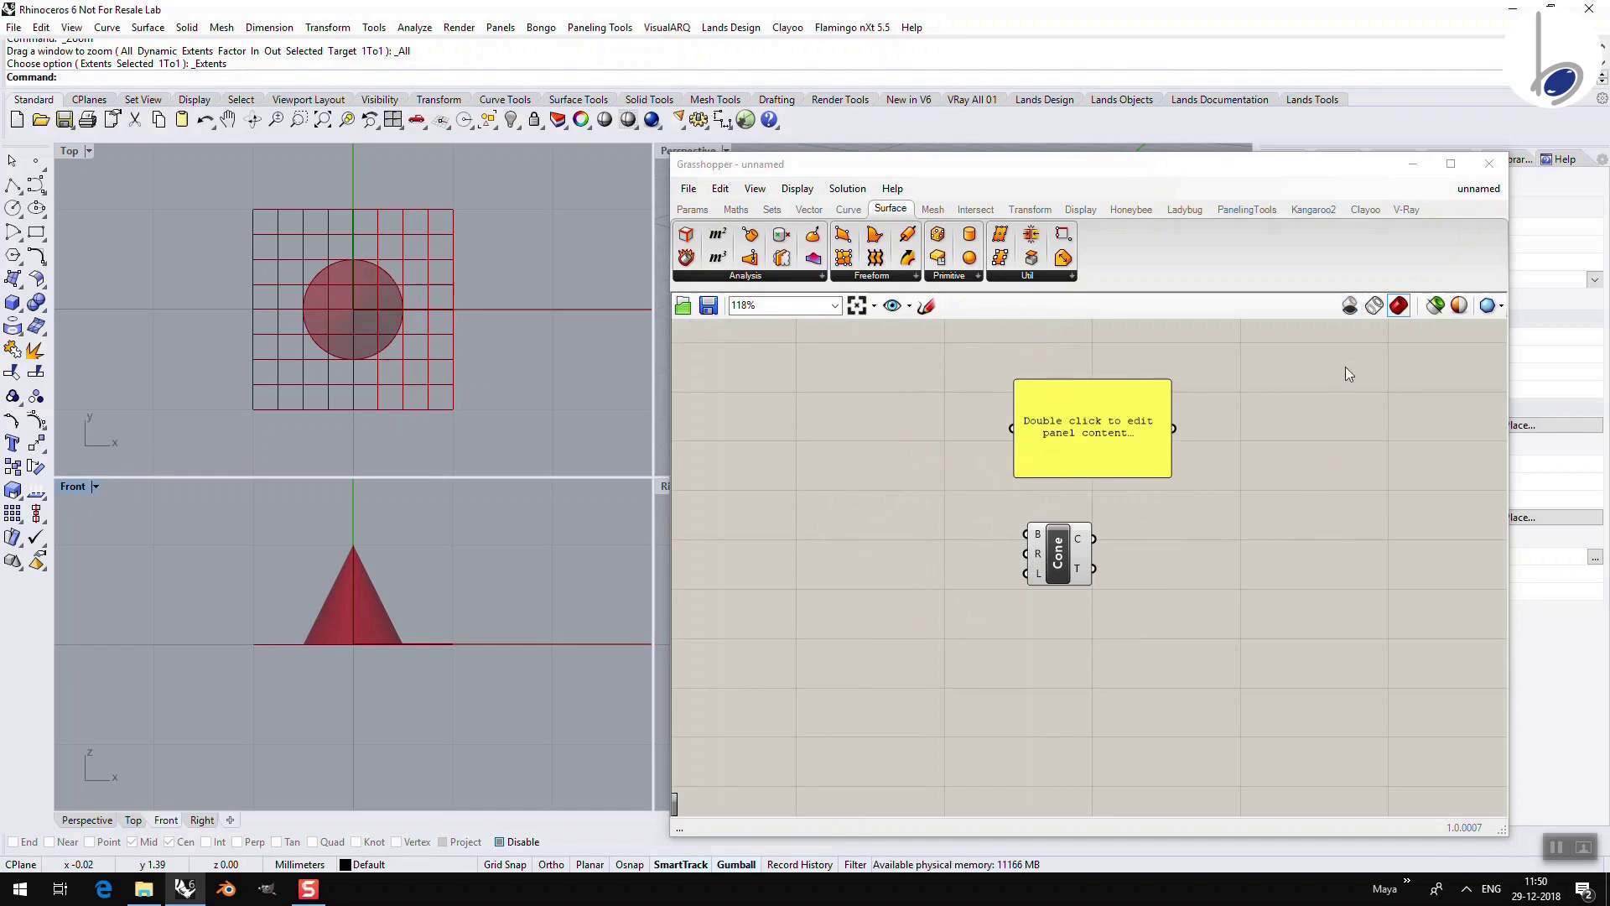
# Step: Cycle the geometry preview through off, wireframe and shaded modes, checking the cone in the Rhino viewports
pyautogui.click(1349, 305)
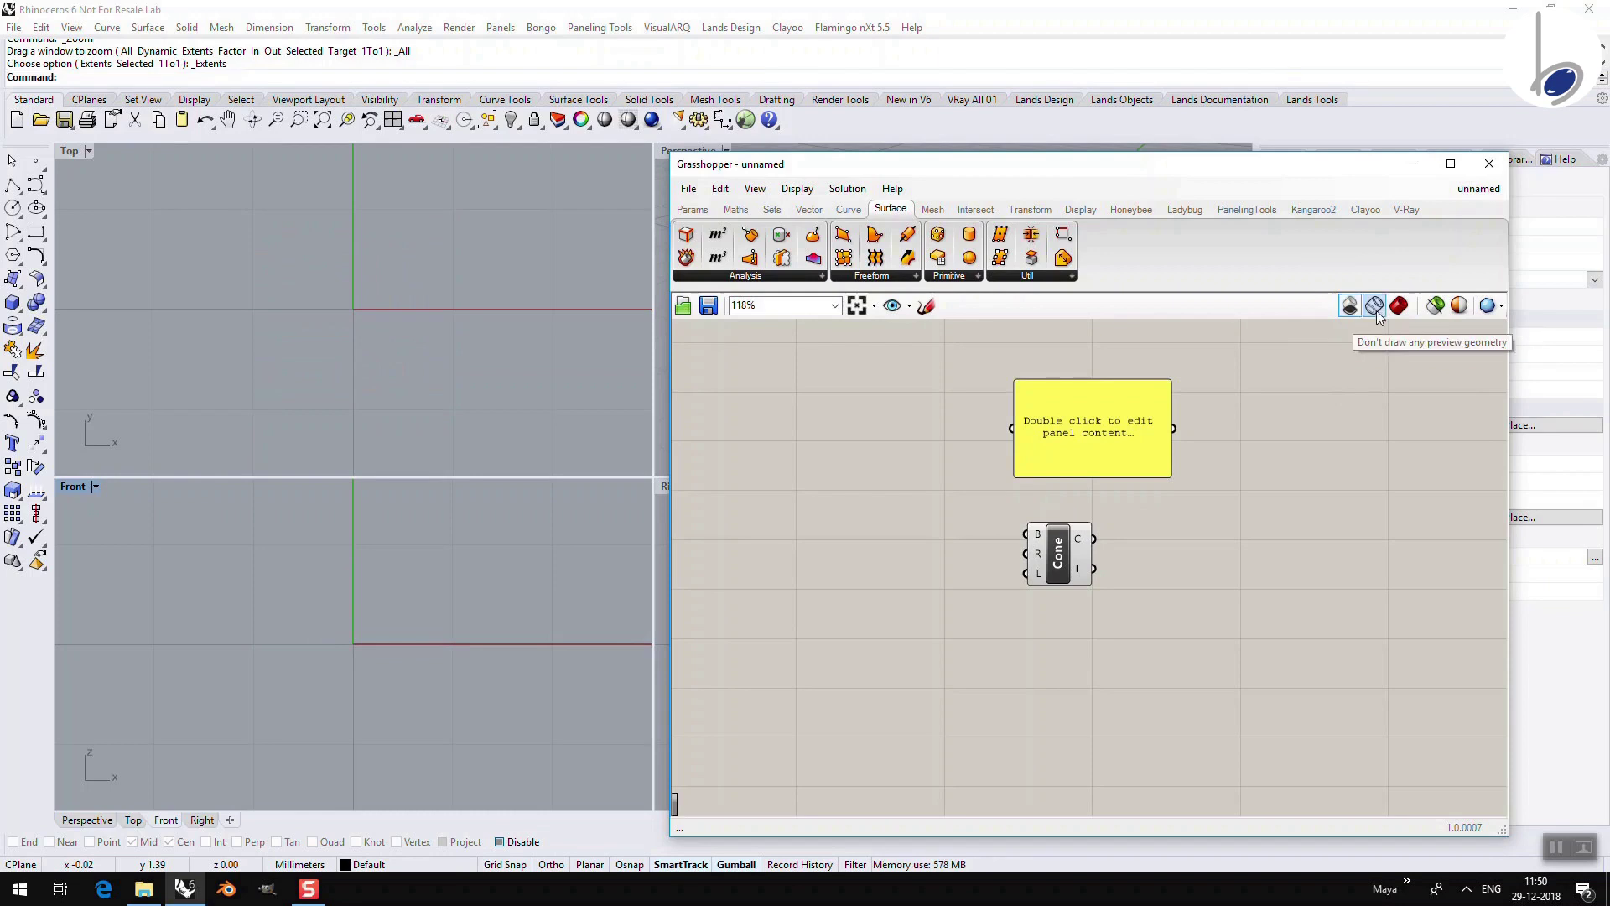
pyautogui.click(1375, 307)
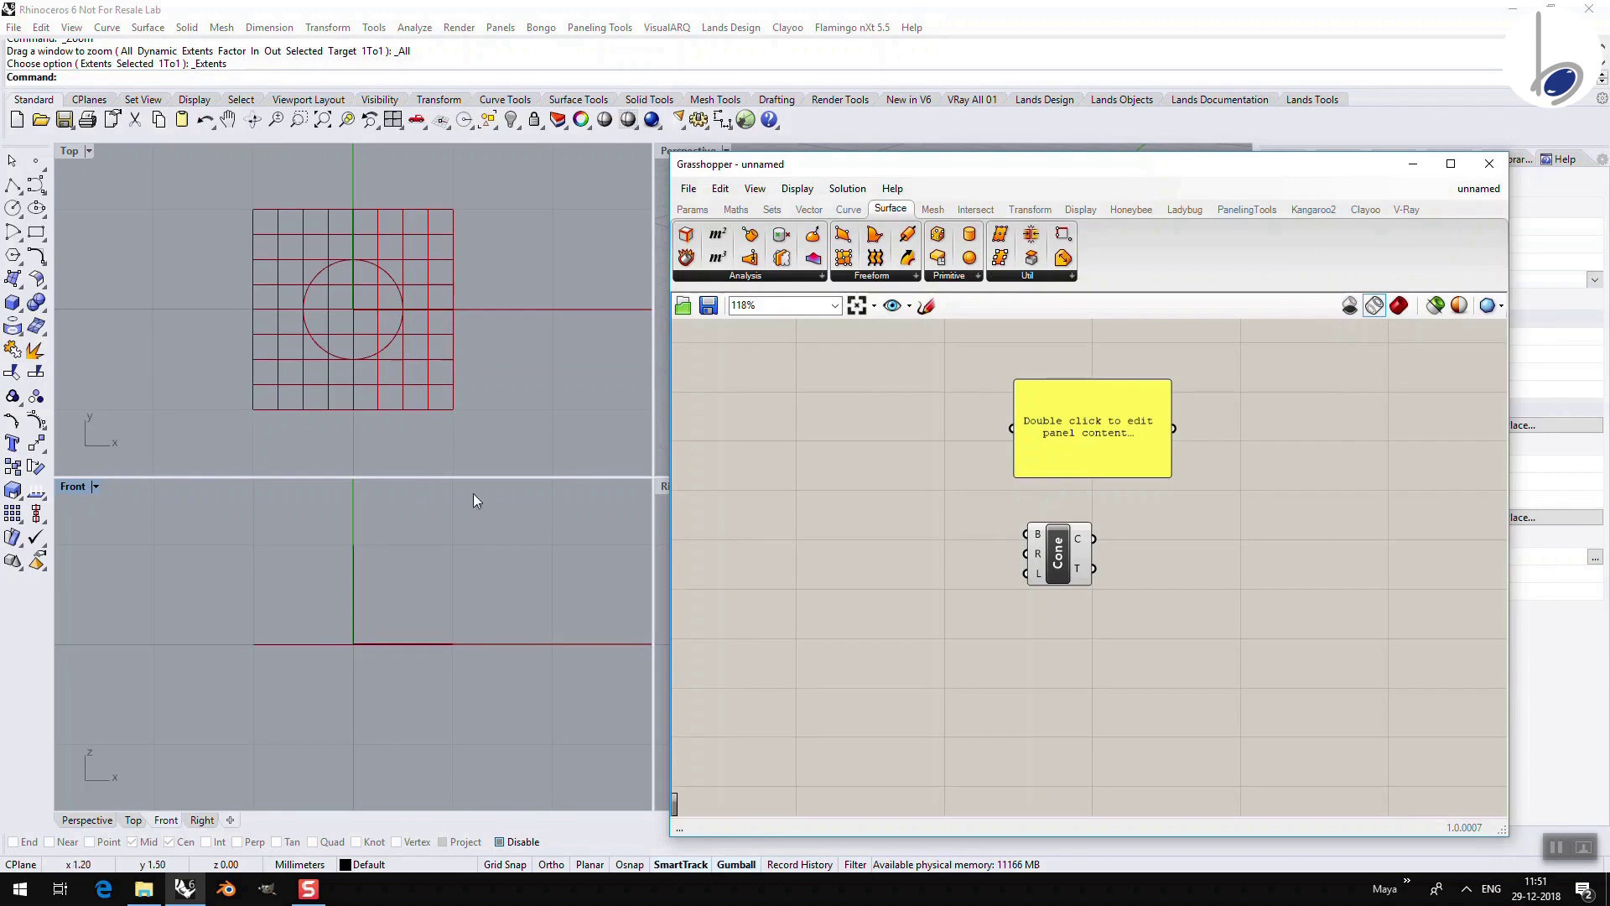
pyautogui.click(1402, 306)
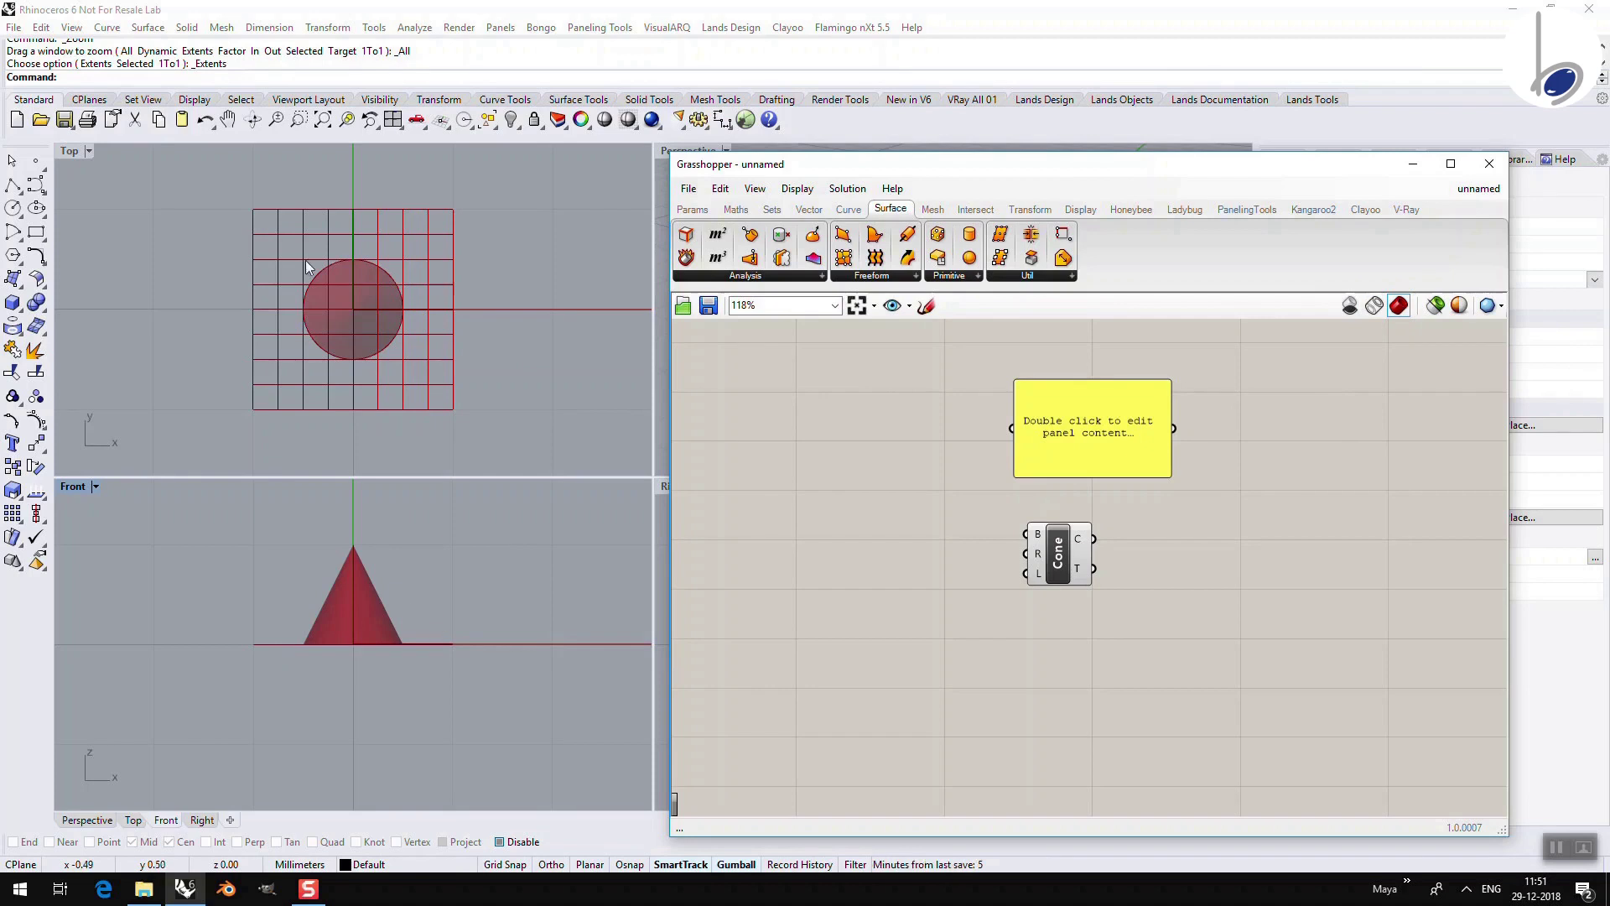
pyautogui.scroll(5, 332, 261)
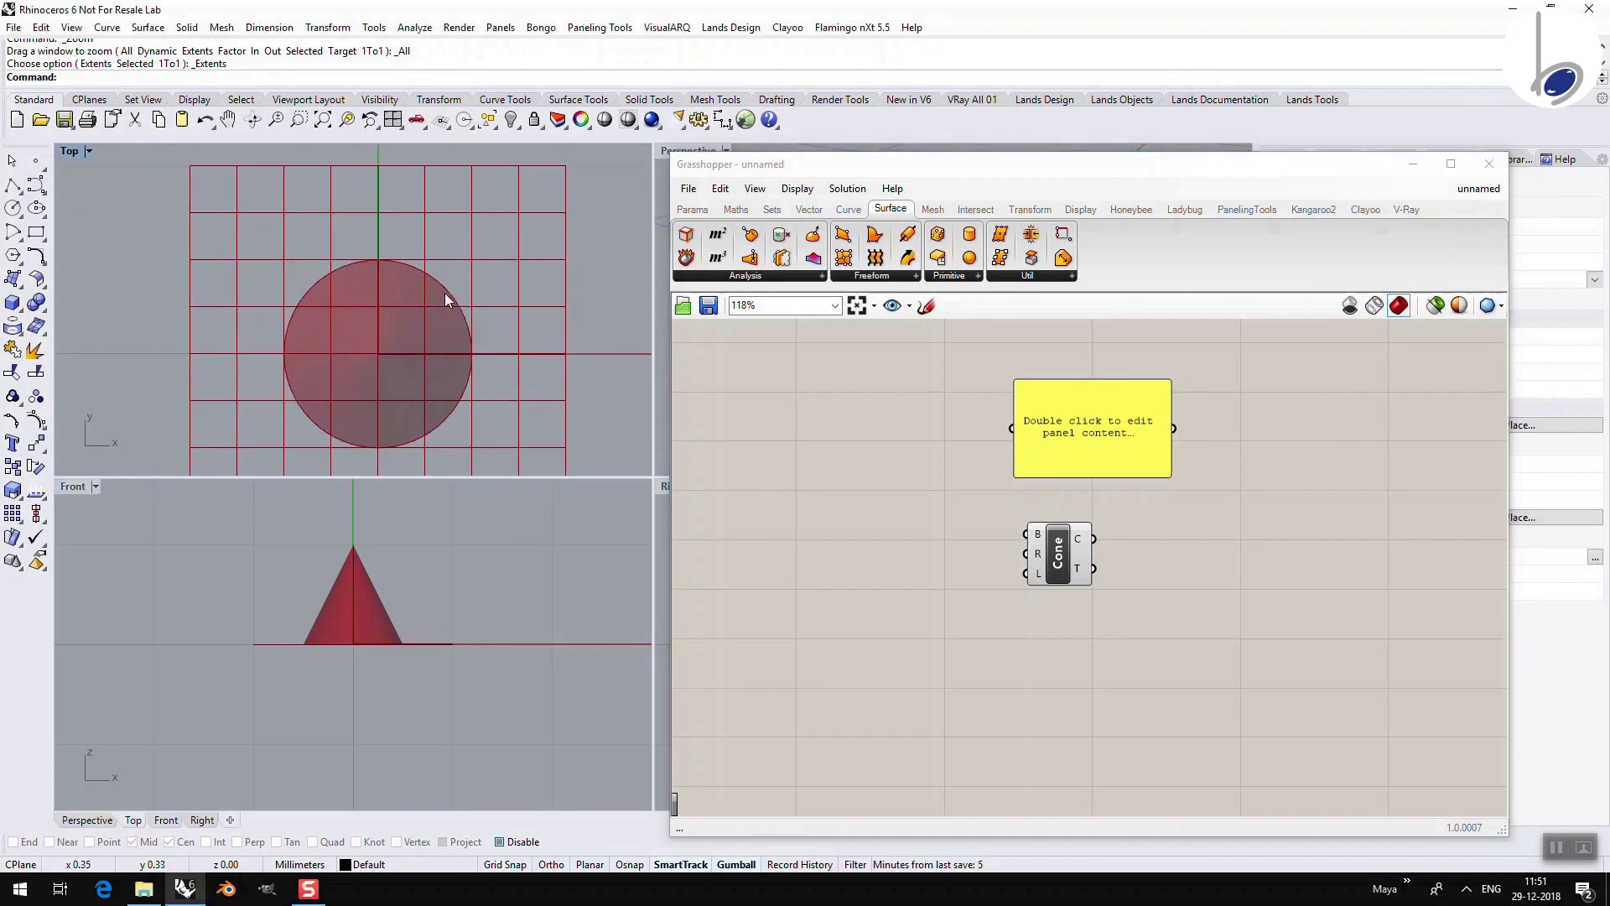
# Step: Test selected-only preview with the Cone component and turn it off, and check the document preview colour settings without changing them
pyautogui.click(1436, 307)
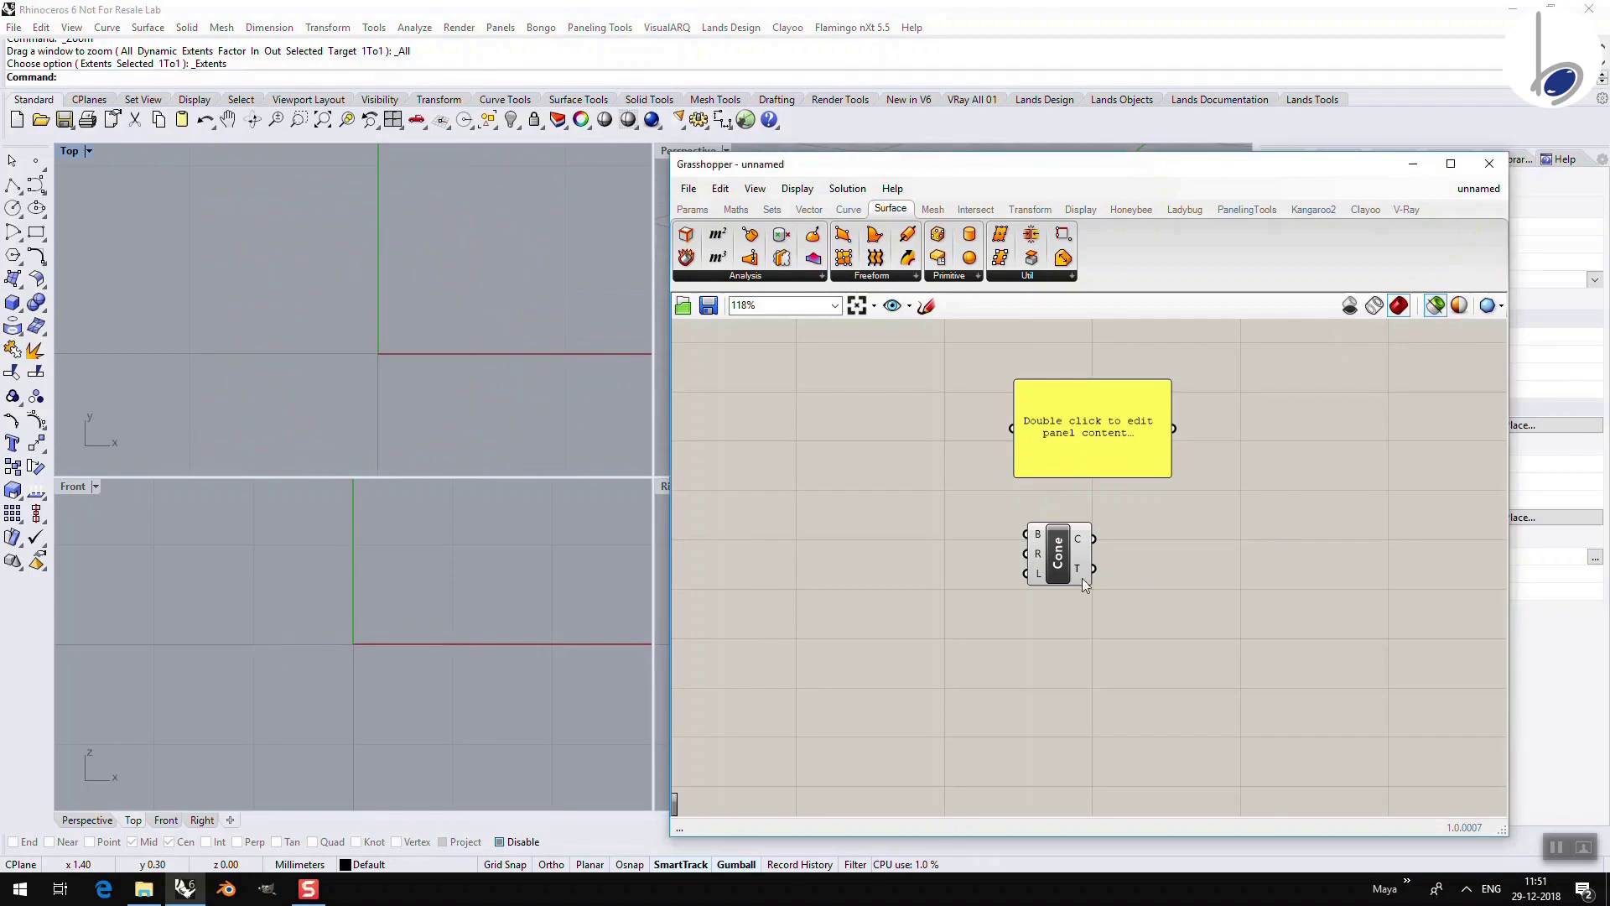
pyautogui.click(1056, 560)
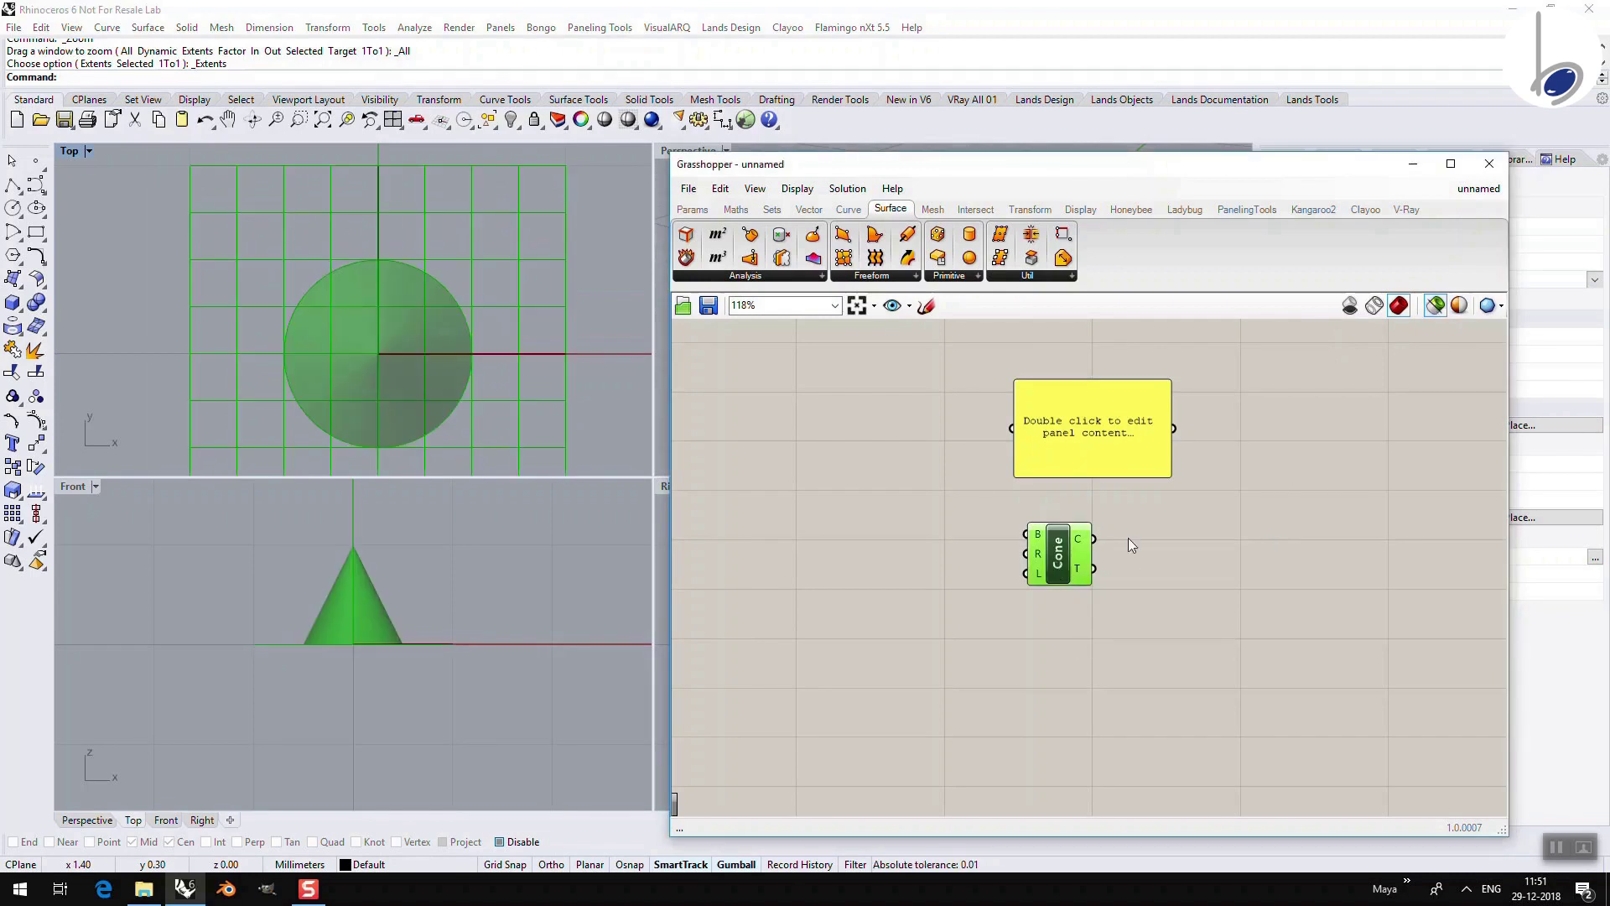
pyautogui.click(1436, 307)
pyautogui.click(1352, 555)
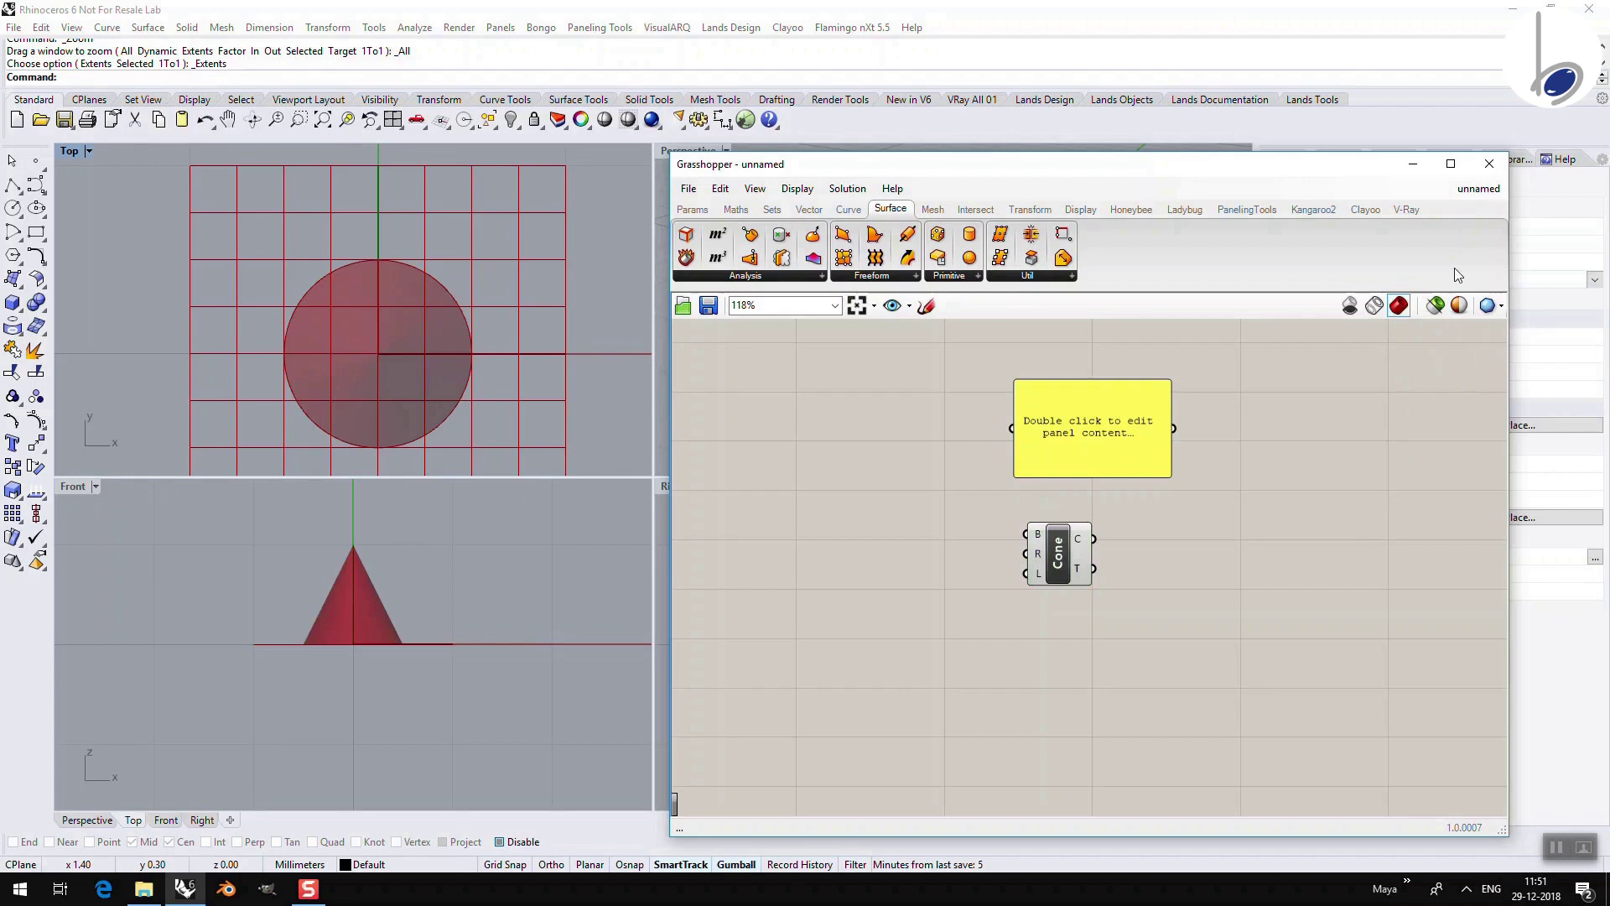
pyautogui.click(1457, 307)
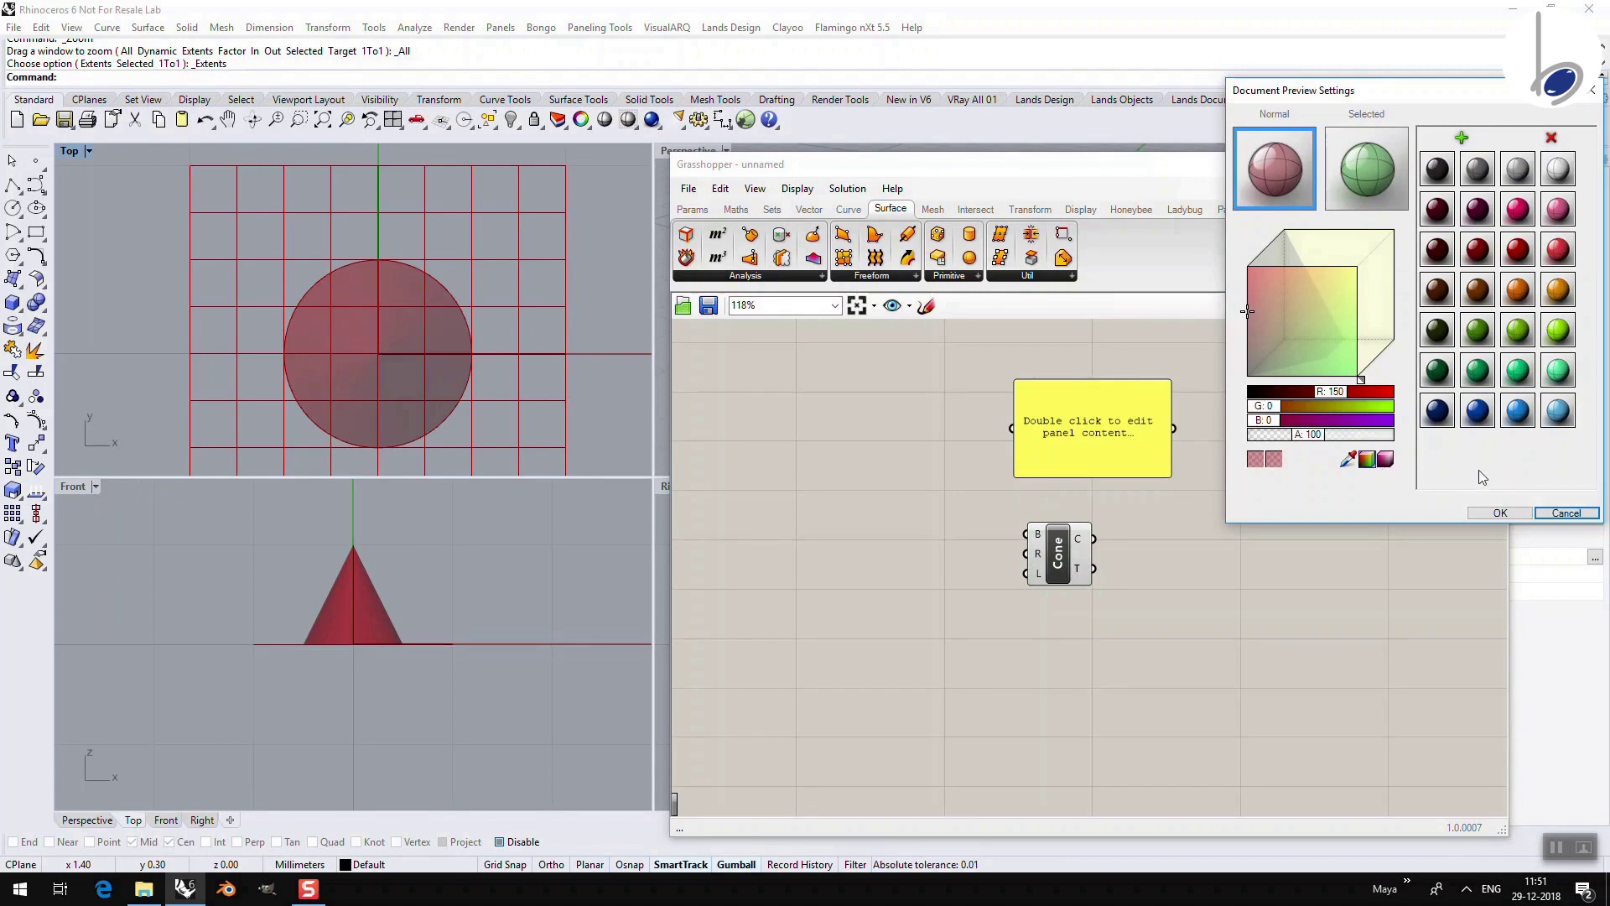
pyautogui.click(1565, 511)
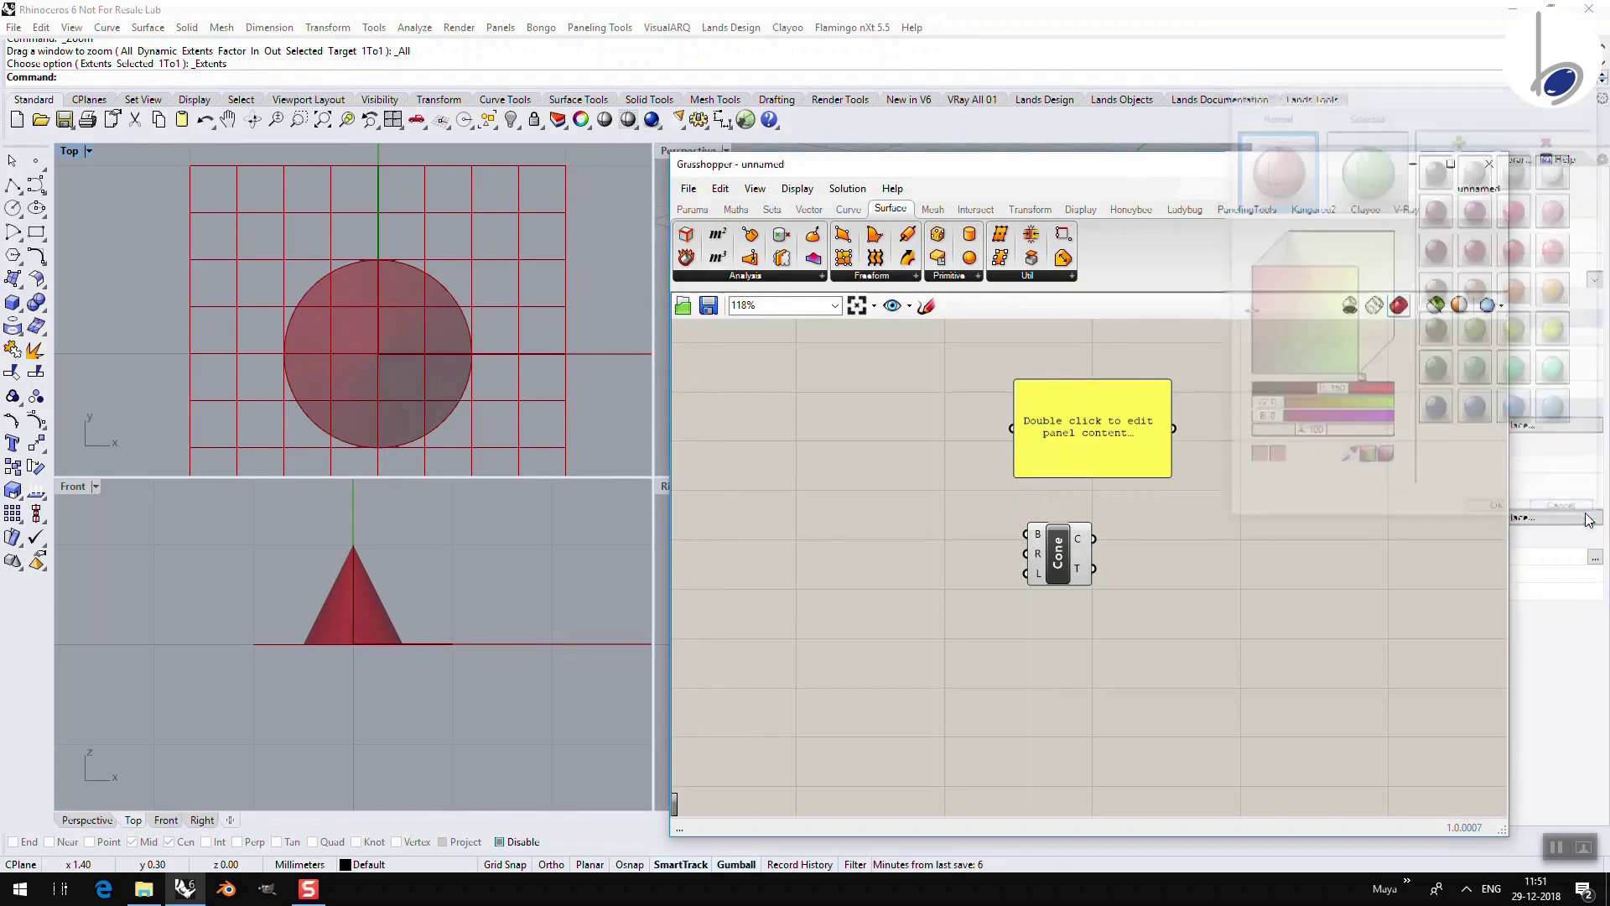
# Step: Try the Document and Low preview mesh qualities, and set the preview to High Quality
pyautogui.click(1488, 308)
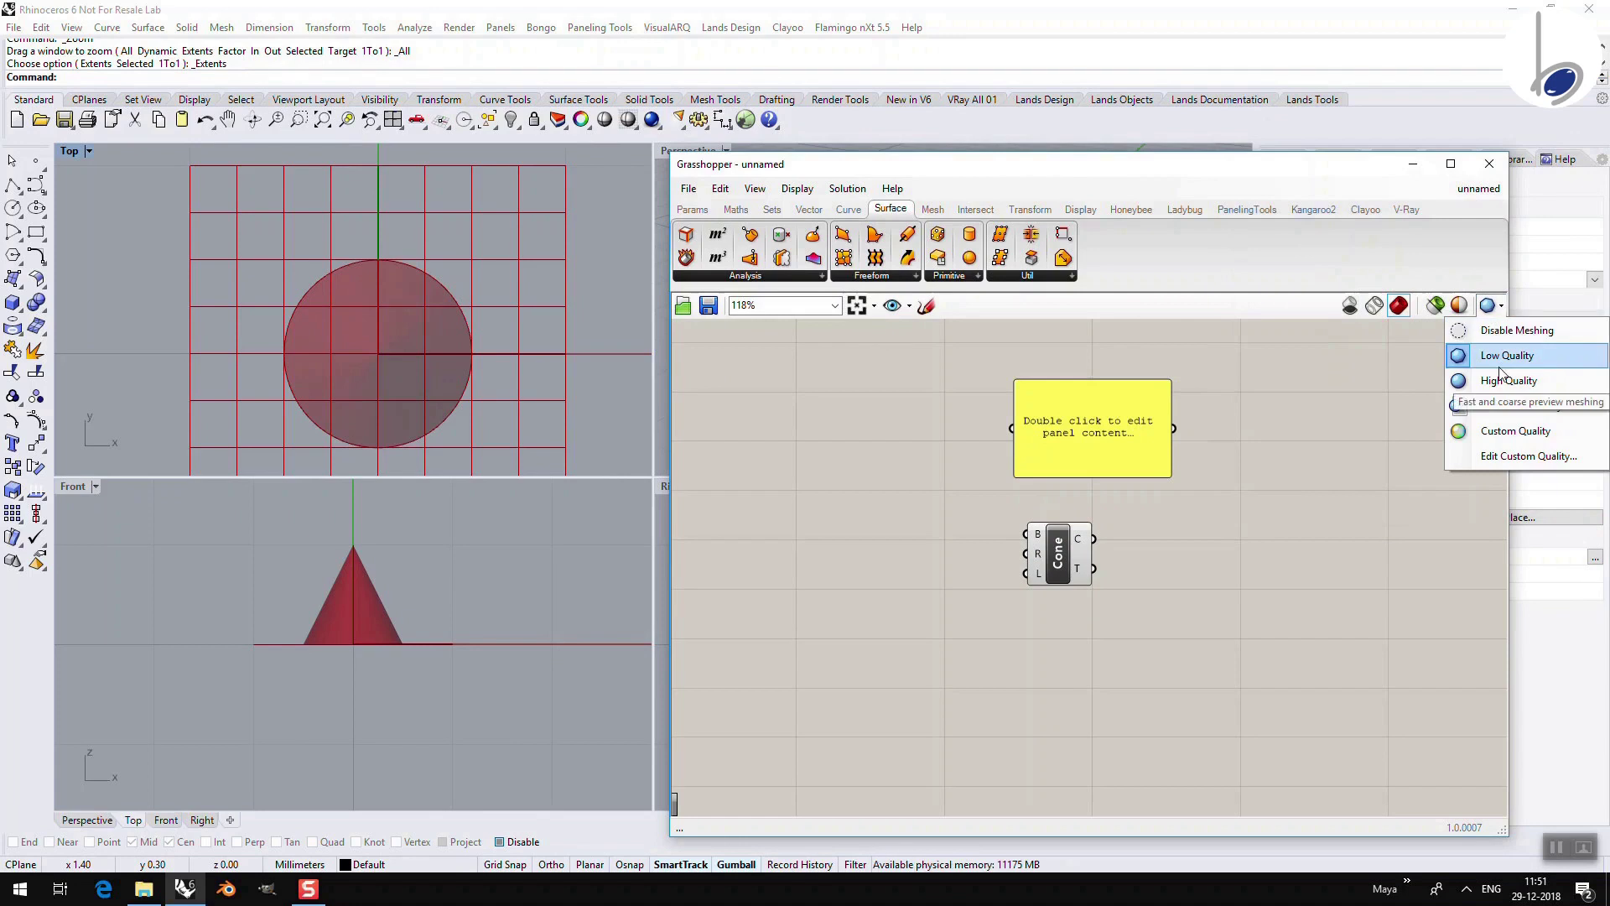
pyautogui.click(1495, 406)
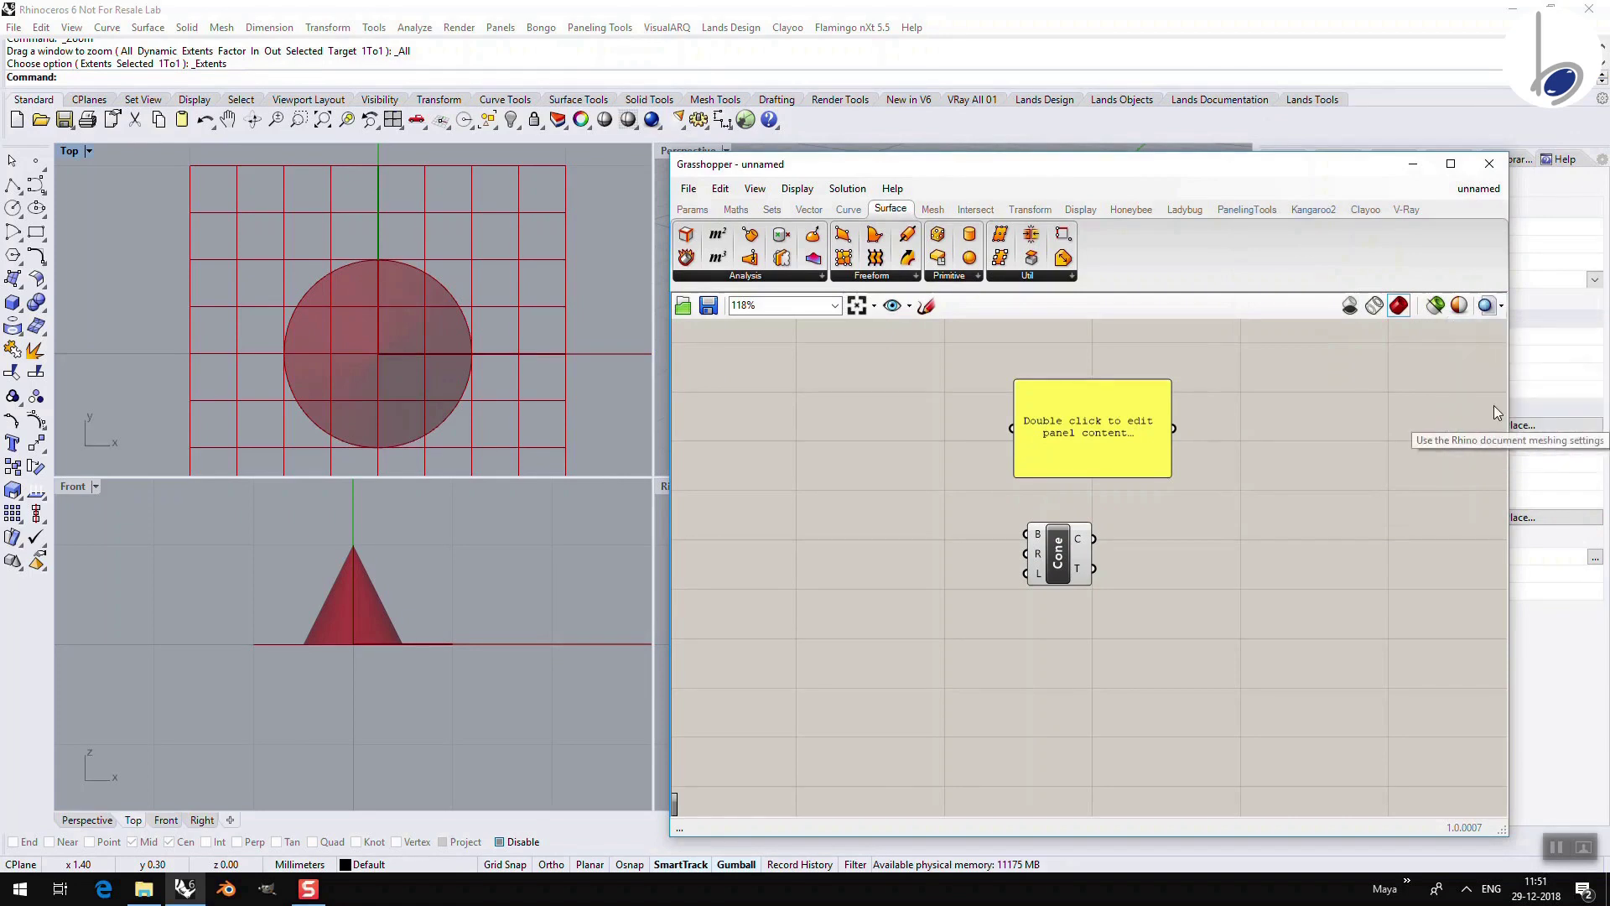
pyautogui.click(1490, 307)
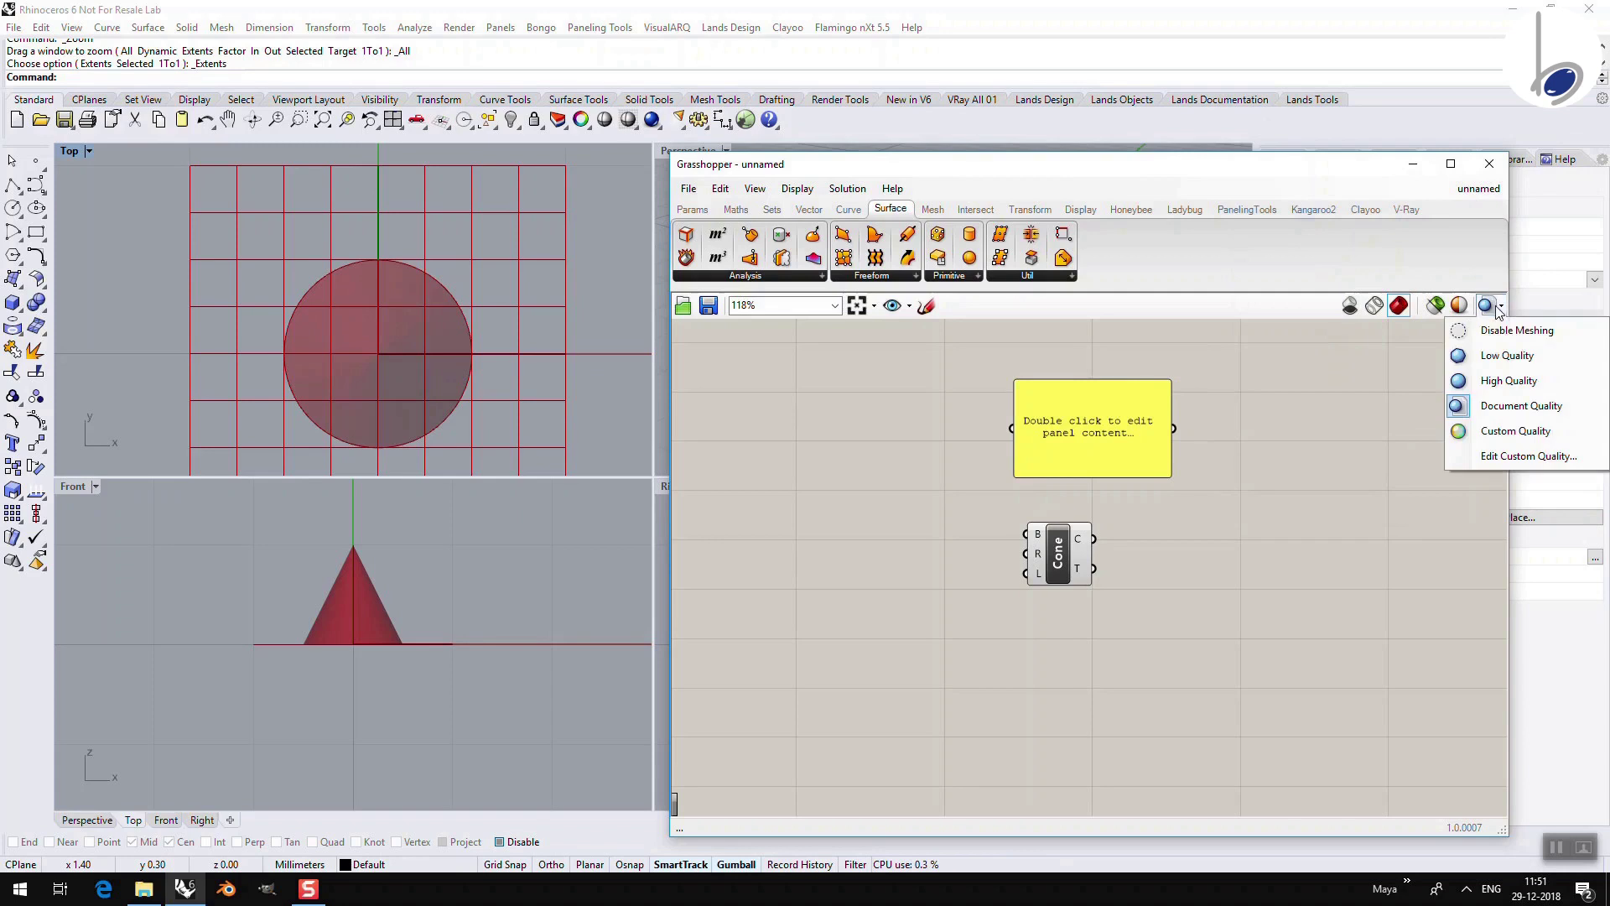
pyautogui.click(1497, 356)
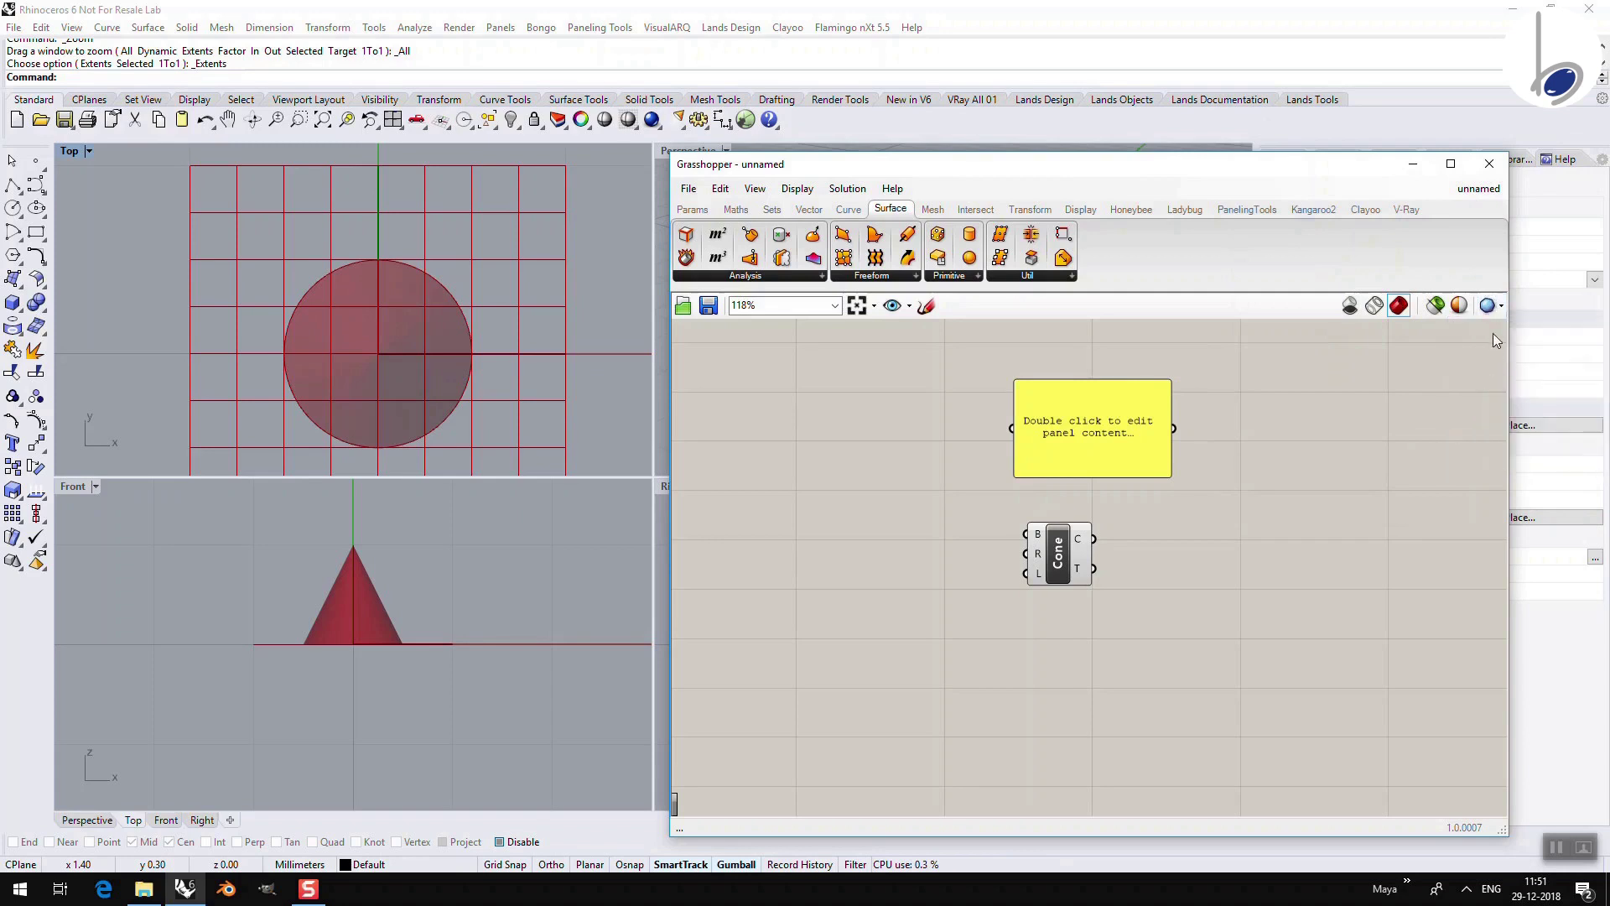
pyautogui.click(1491, 310)
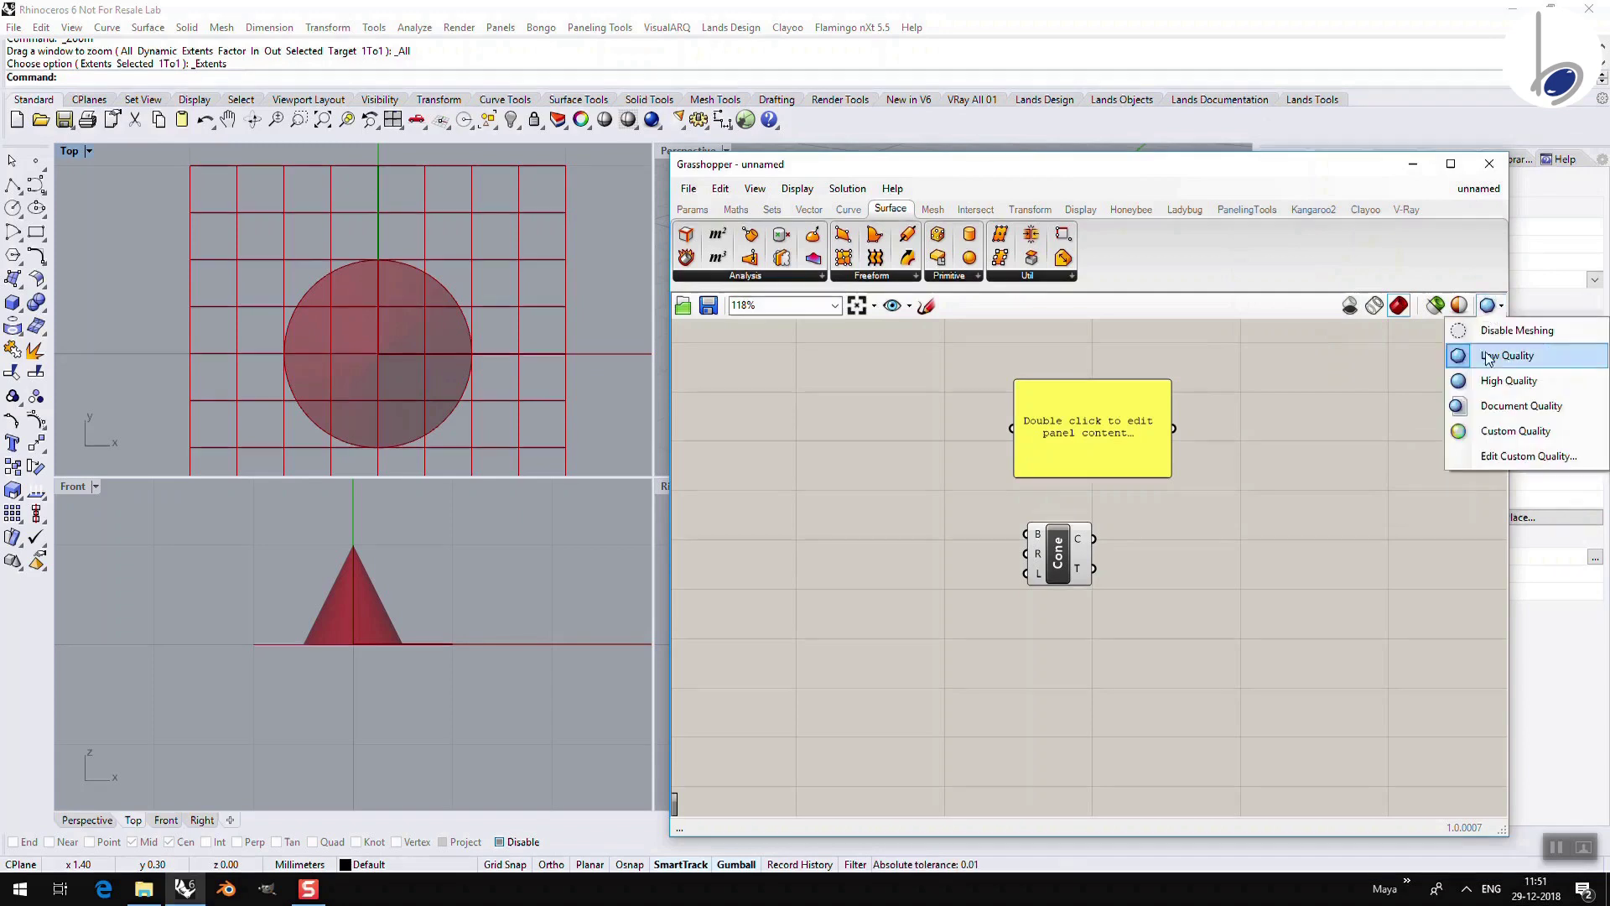
pyautogui.click(1509, 380)
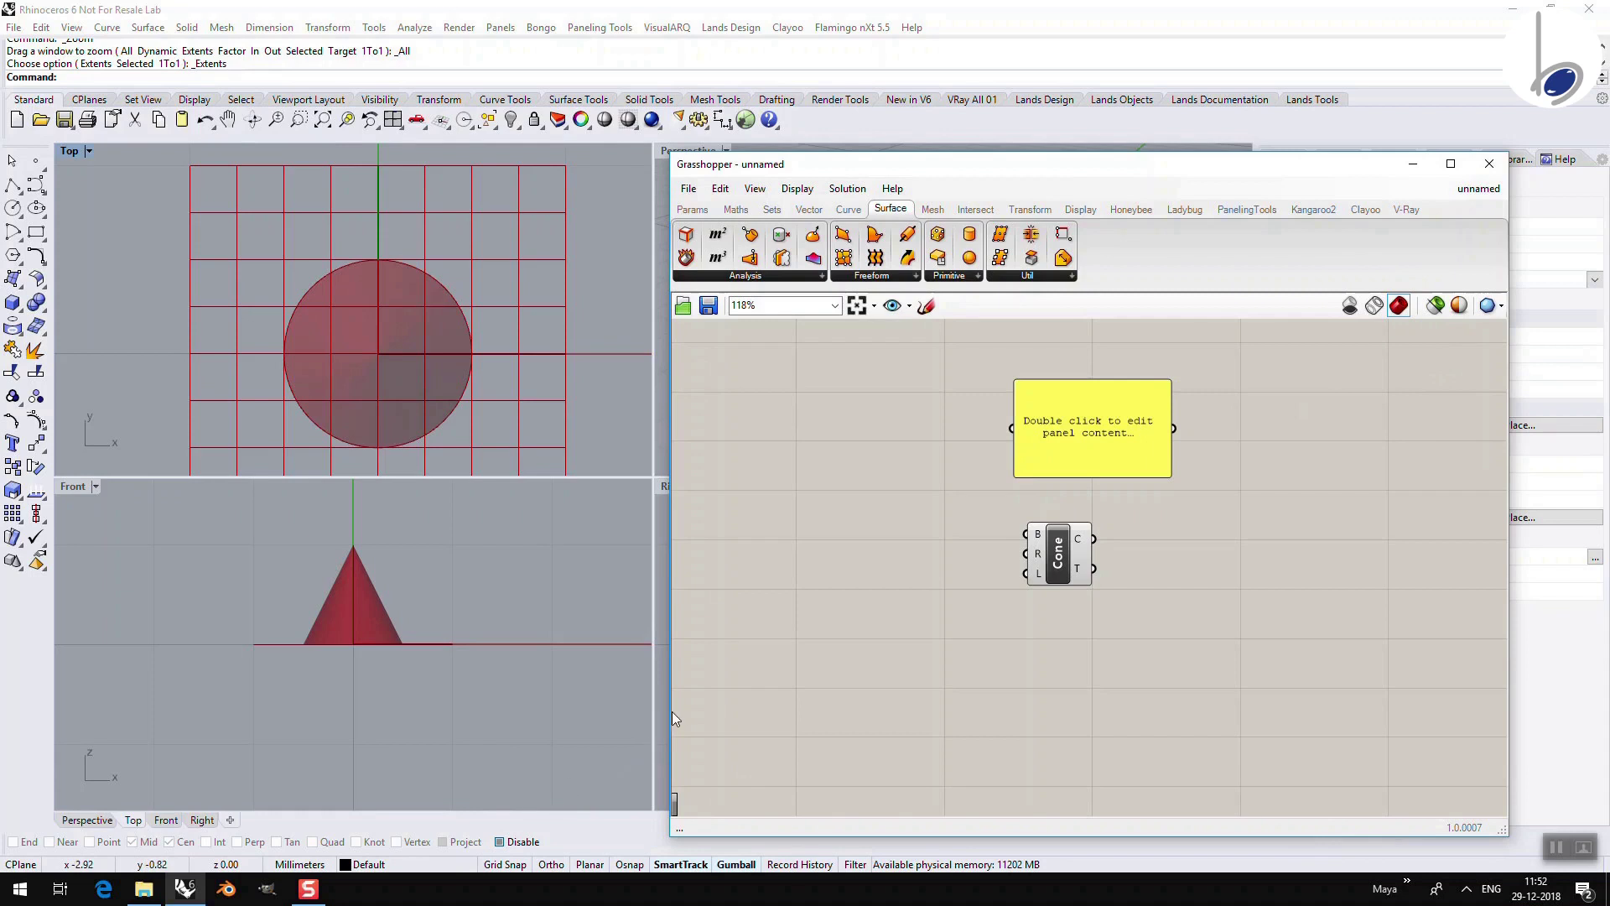
# Step: Widen the Grasshopper window and clear the Sphere, Panel and Cone components from the canvas
pyautogui.moveTo(672, 711); pyautogui.dragTo(457, 712)
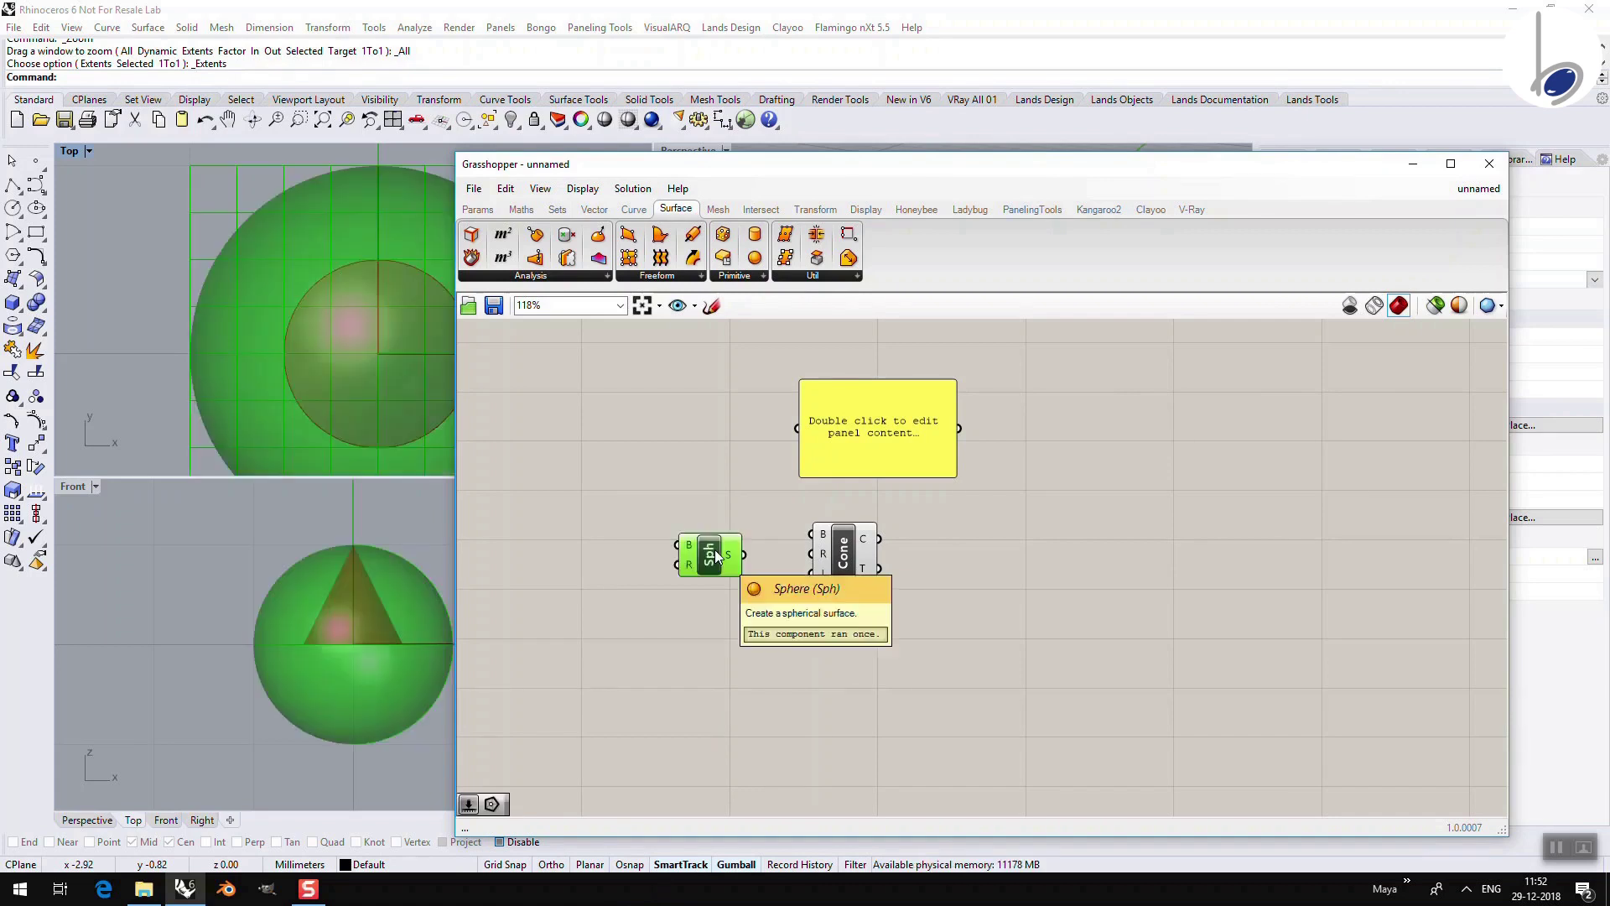
pyautogui.press('Delete')
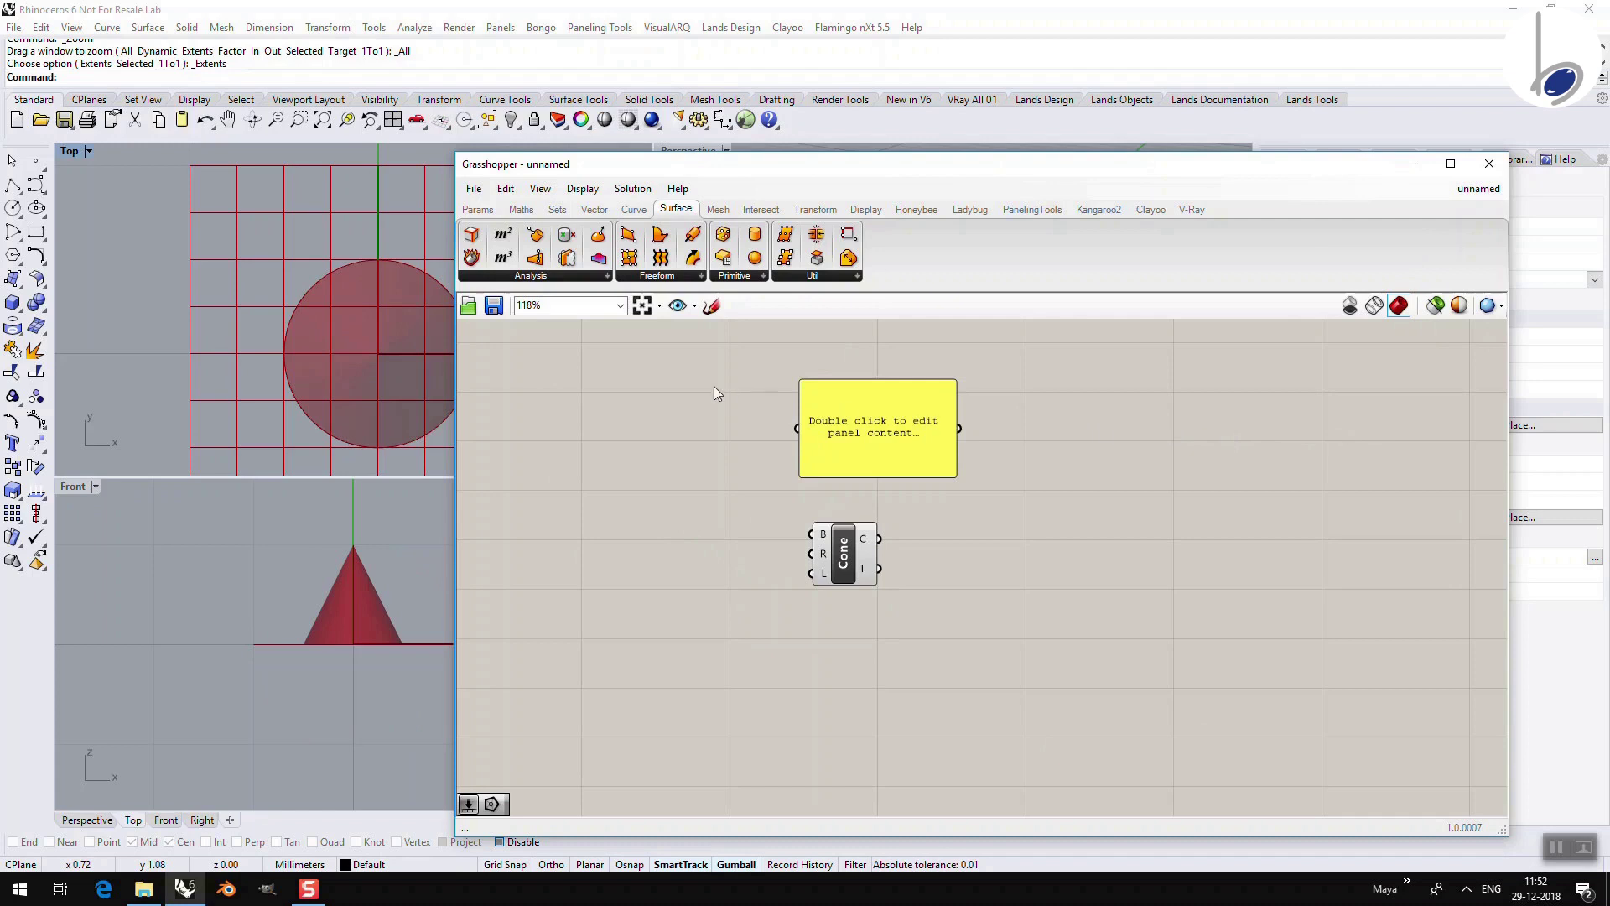
pyautogui.moveTo(1006, 380); pyautogui.dragTo(735, 642)
pyautogui.press('Delete')
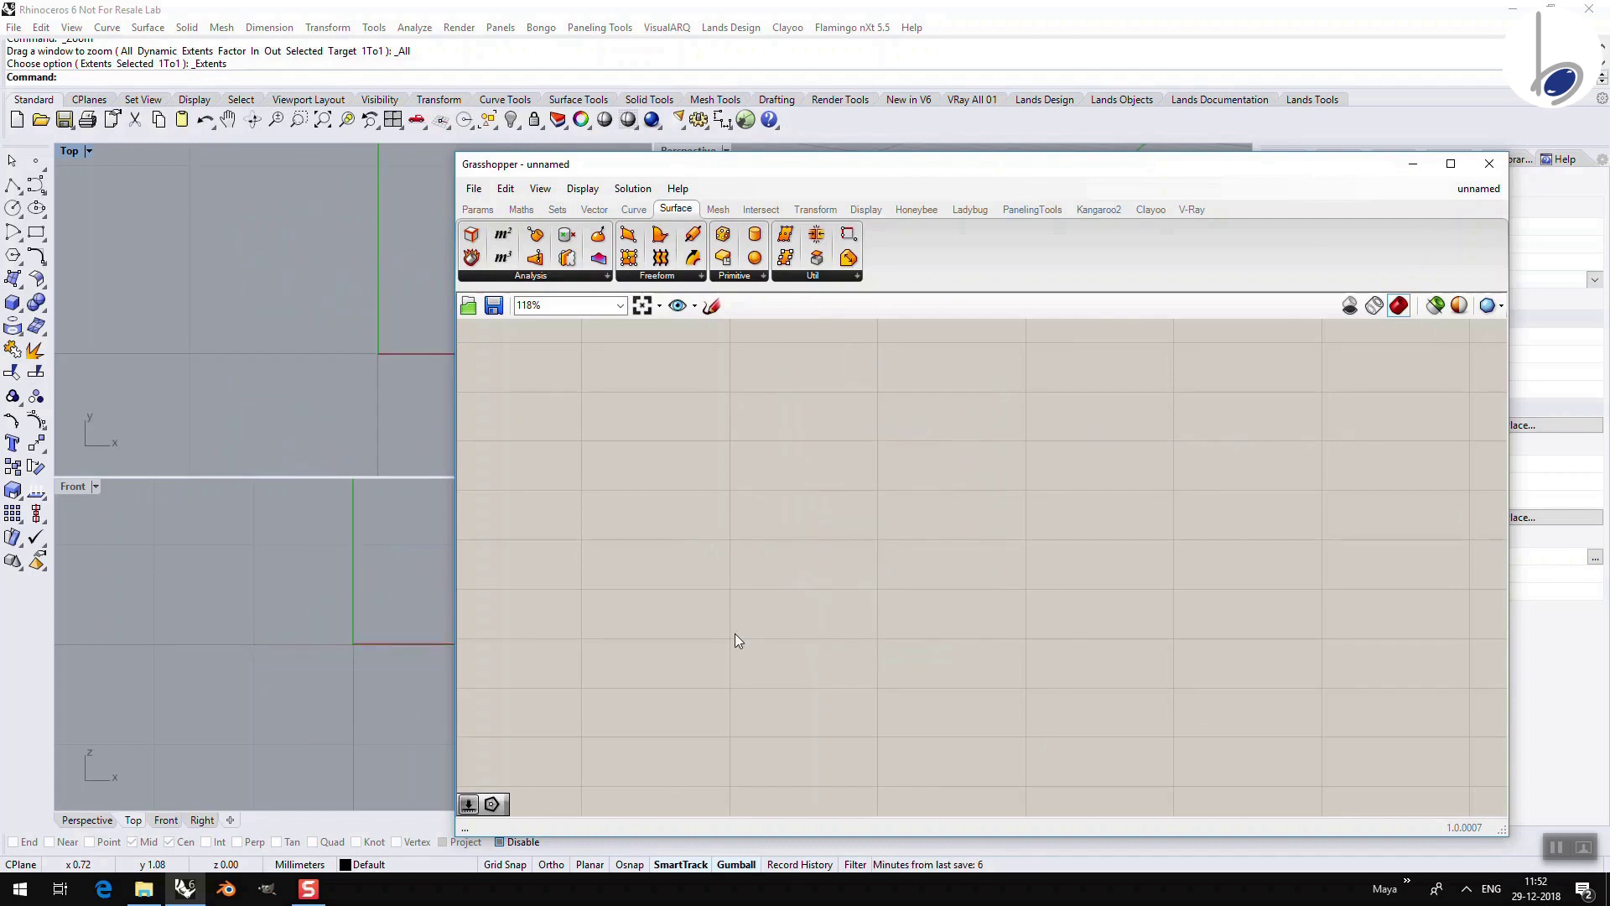
# Step: Try out a Loft component on the empty canvas and delete it
pyautogui.moveTo(660, 258); pyautogui.dragTo(689, 388)
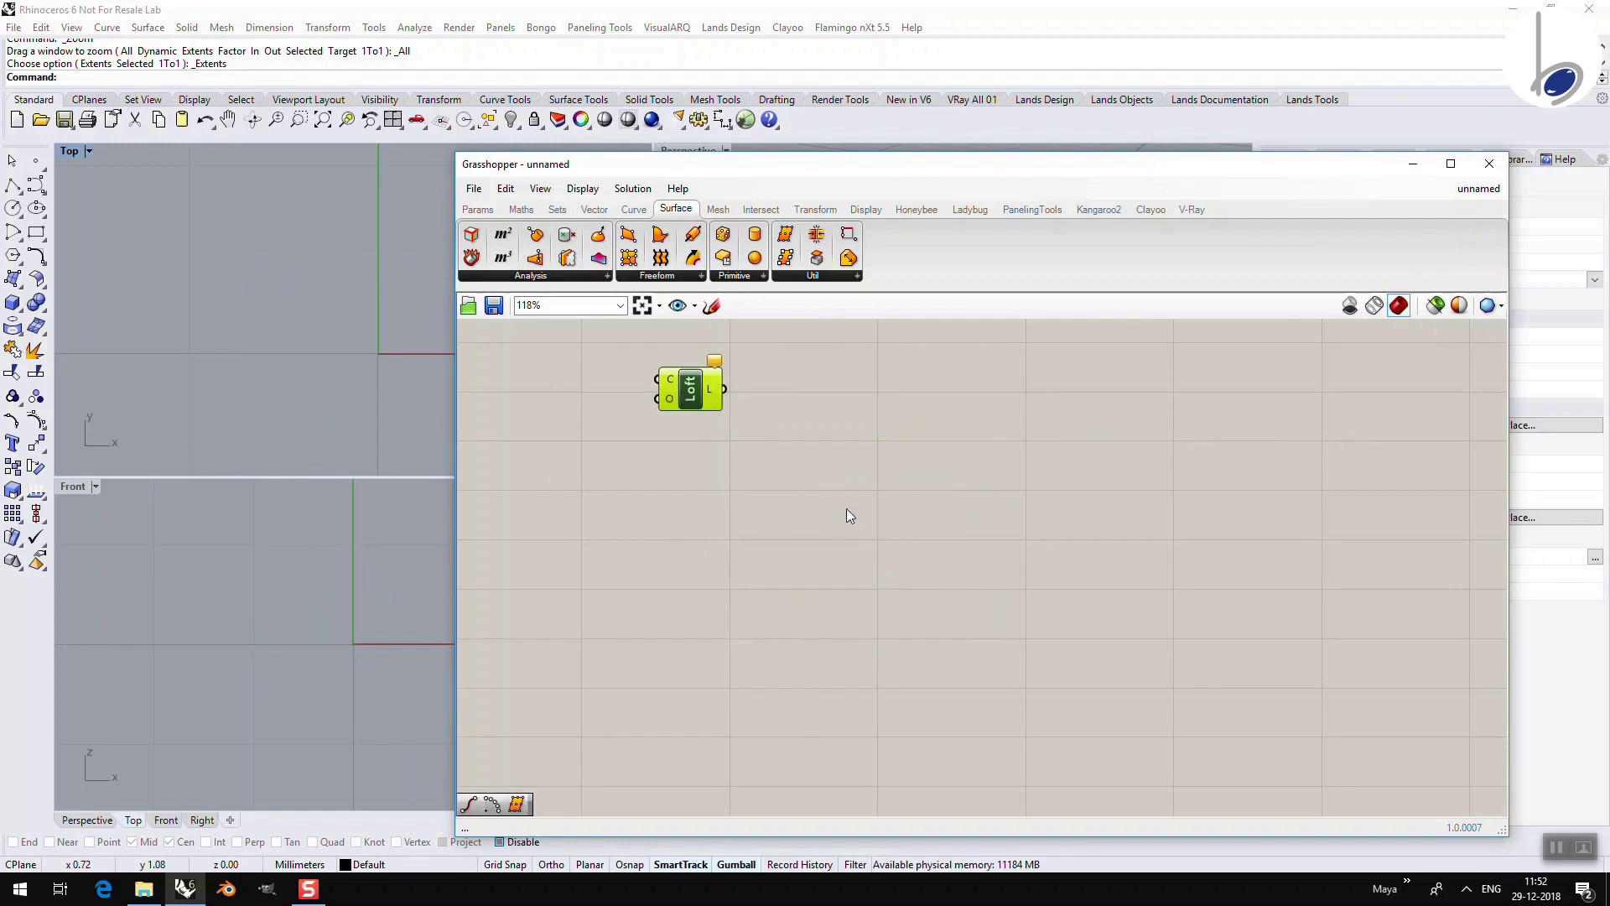
pyautogui.press('Delete')
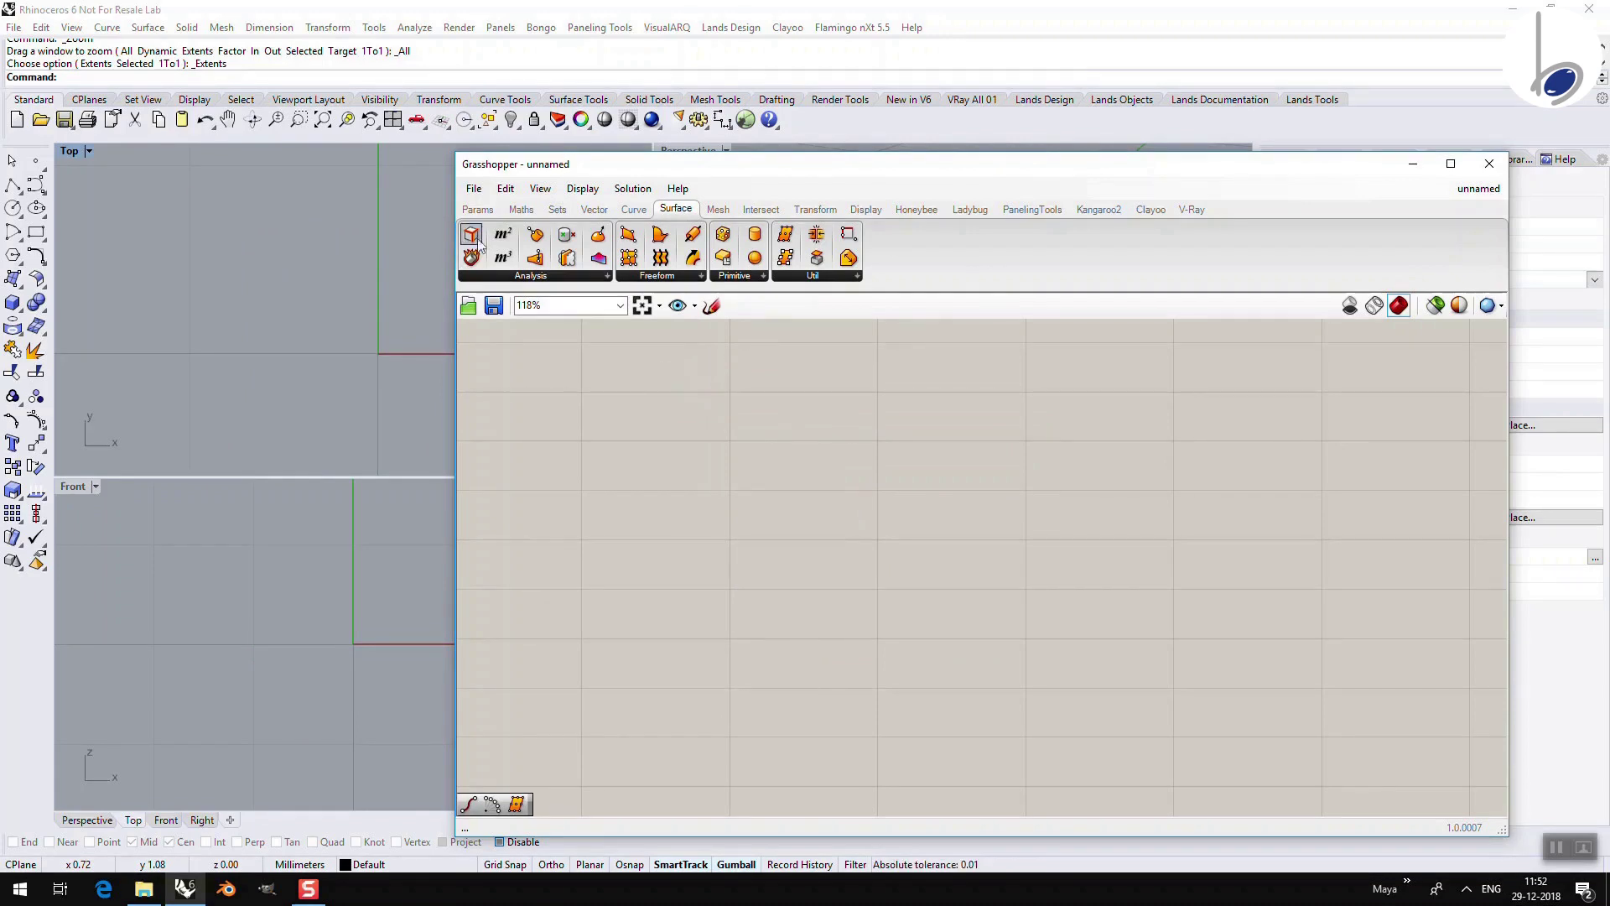
# Step: Look through the Params and Maths component categories and place a Curve geometry parameter on the canvas
pyautogui.click(488, 216)
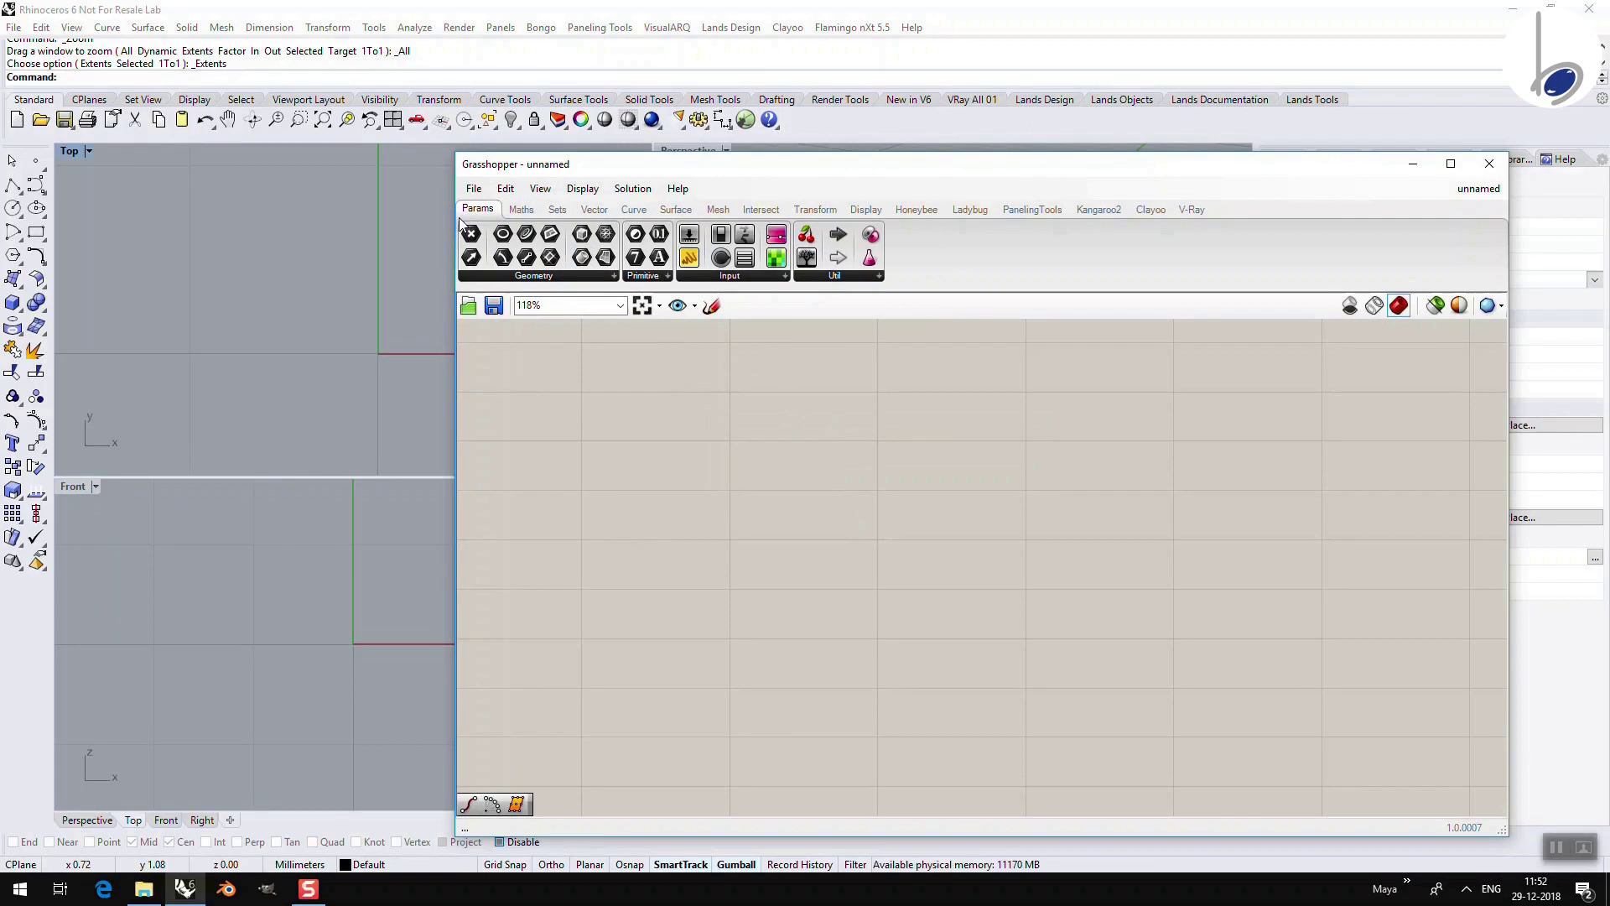
pyautogui.click(518, 210)
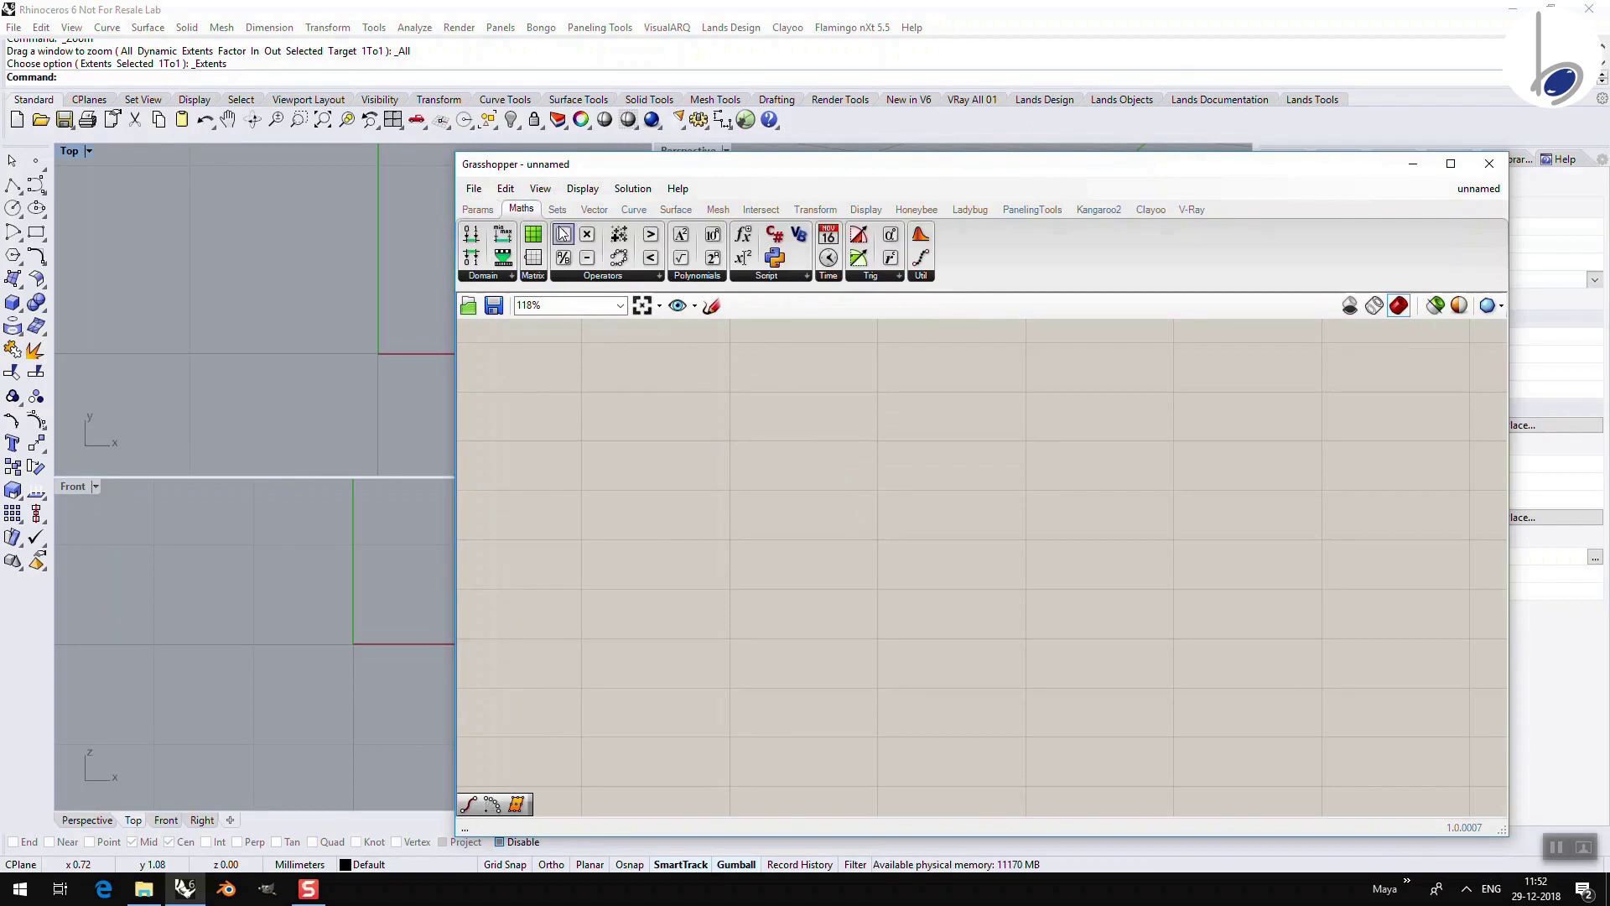
pyautogui.click(478, 208)
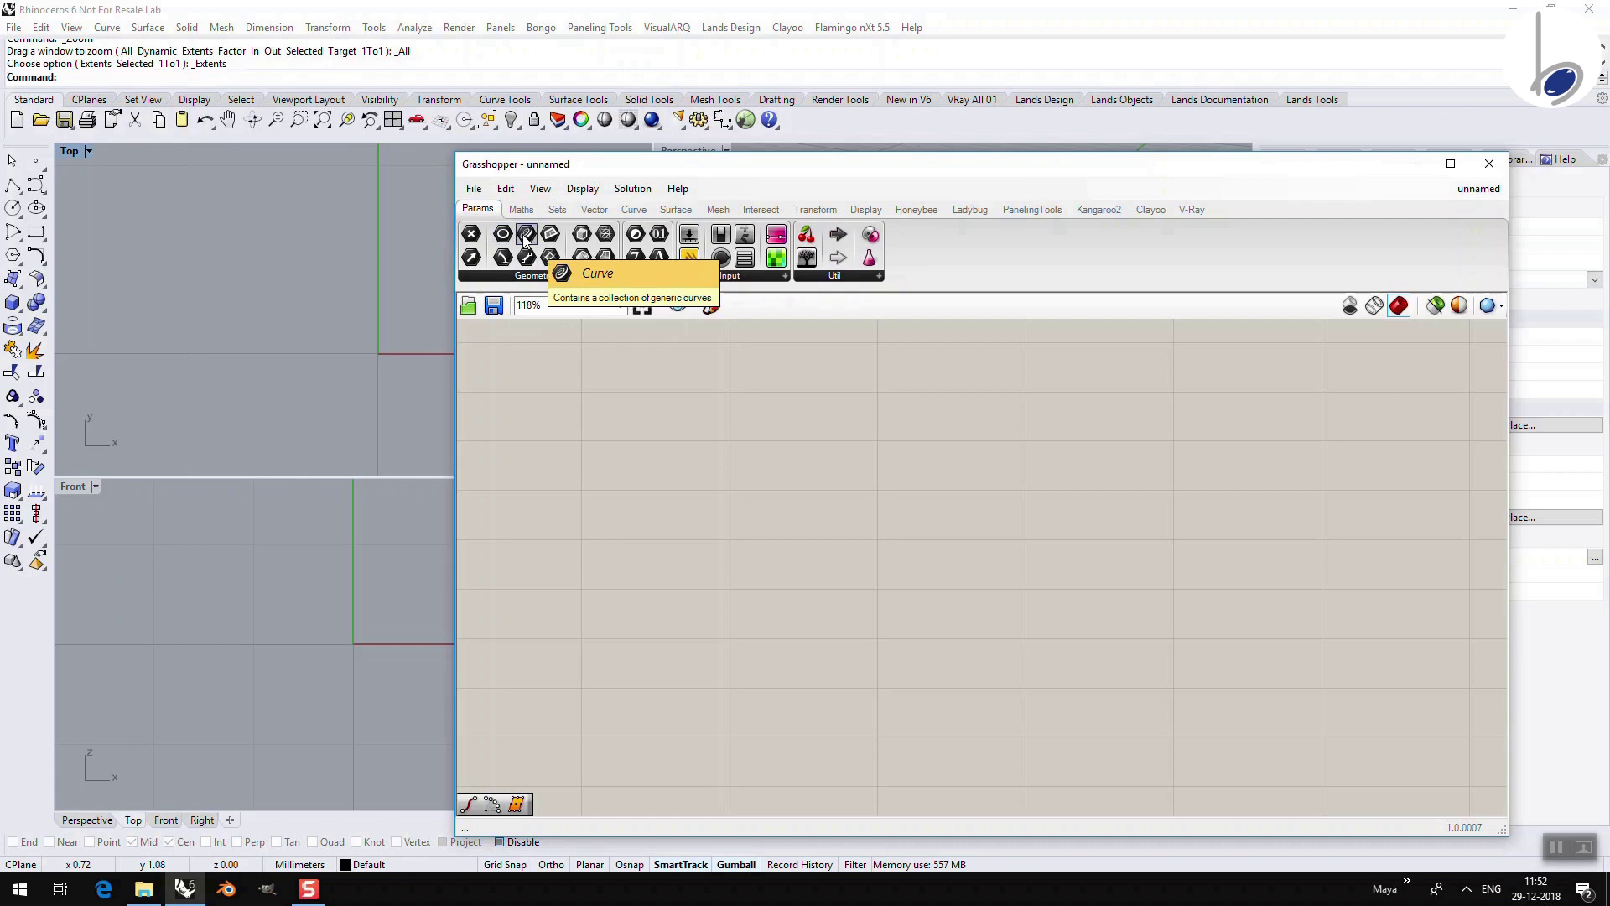
pyautogui.moveTo(526, 237); pyautogui.dragTo(681, 415)
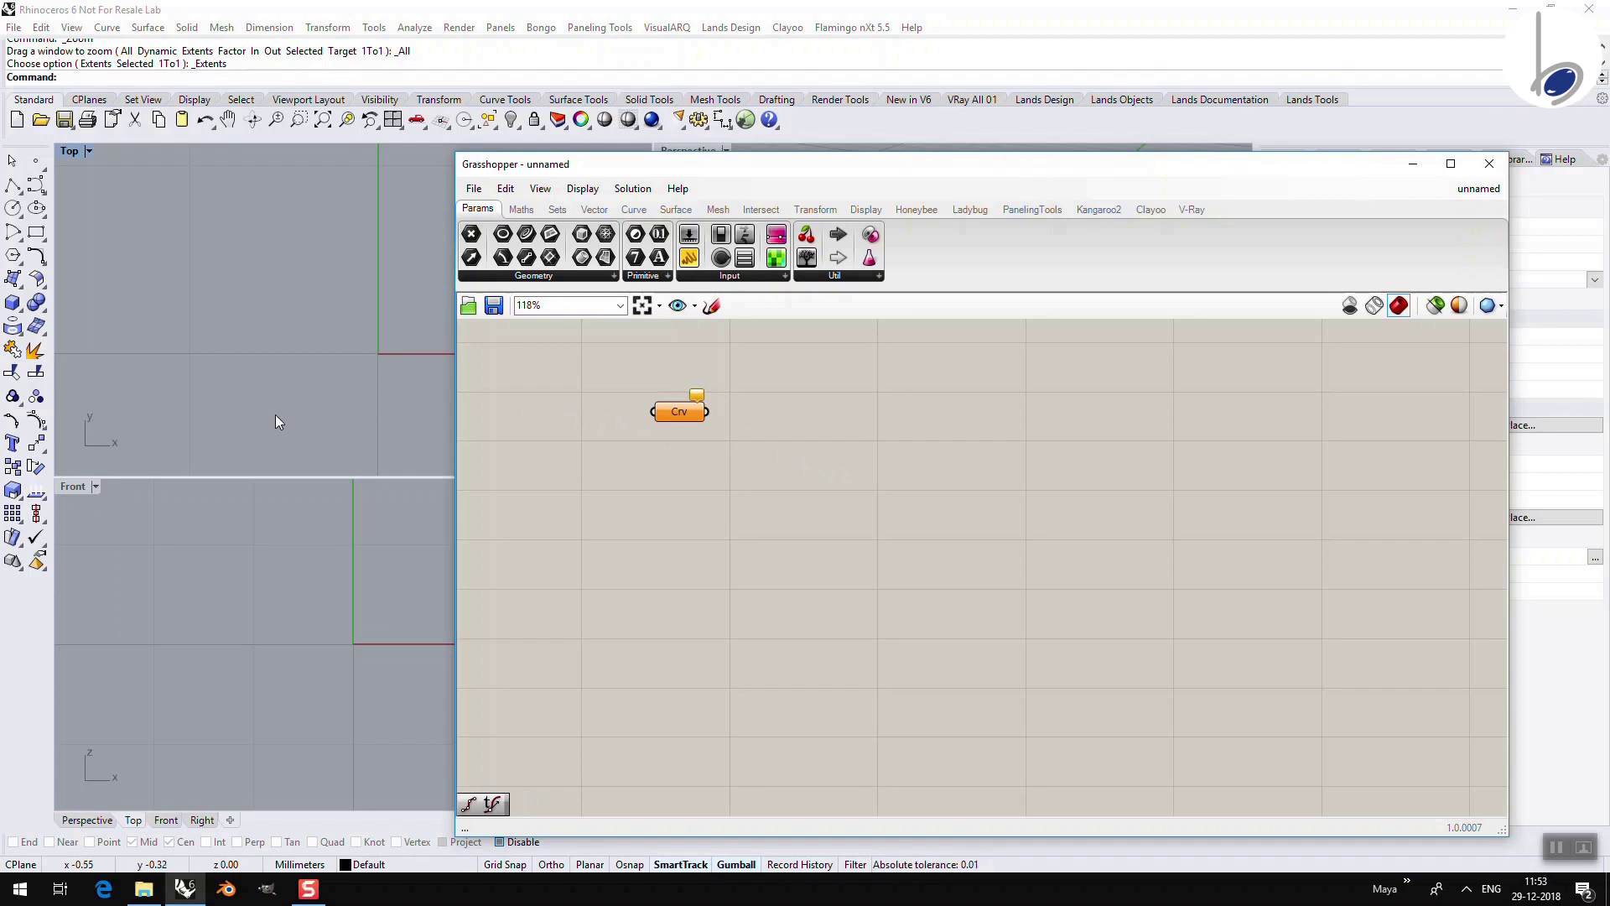
# Step: Set one curve for the Curve parameter, drawing an arched four-point, degree 3 control point curve in the Top viewport
pyautogui.rightClick(676, 412)
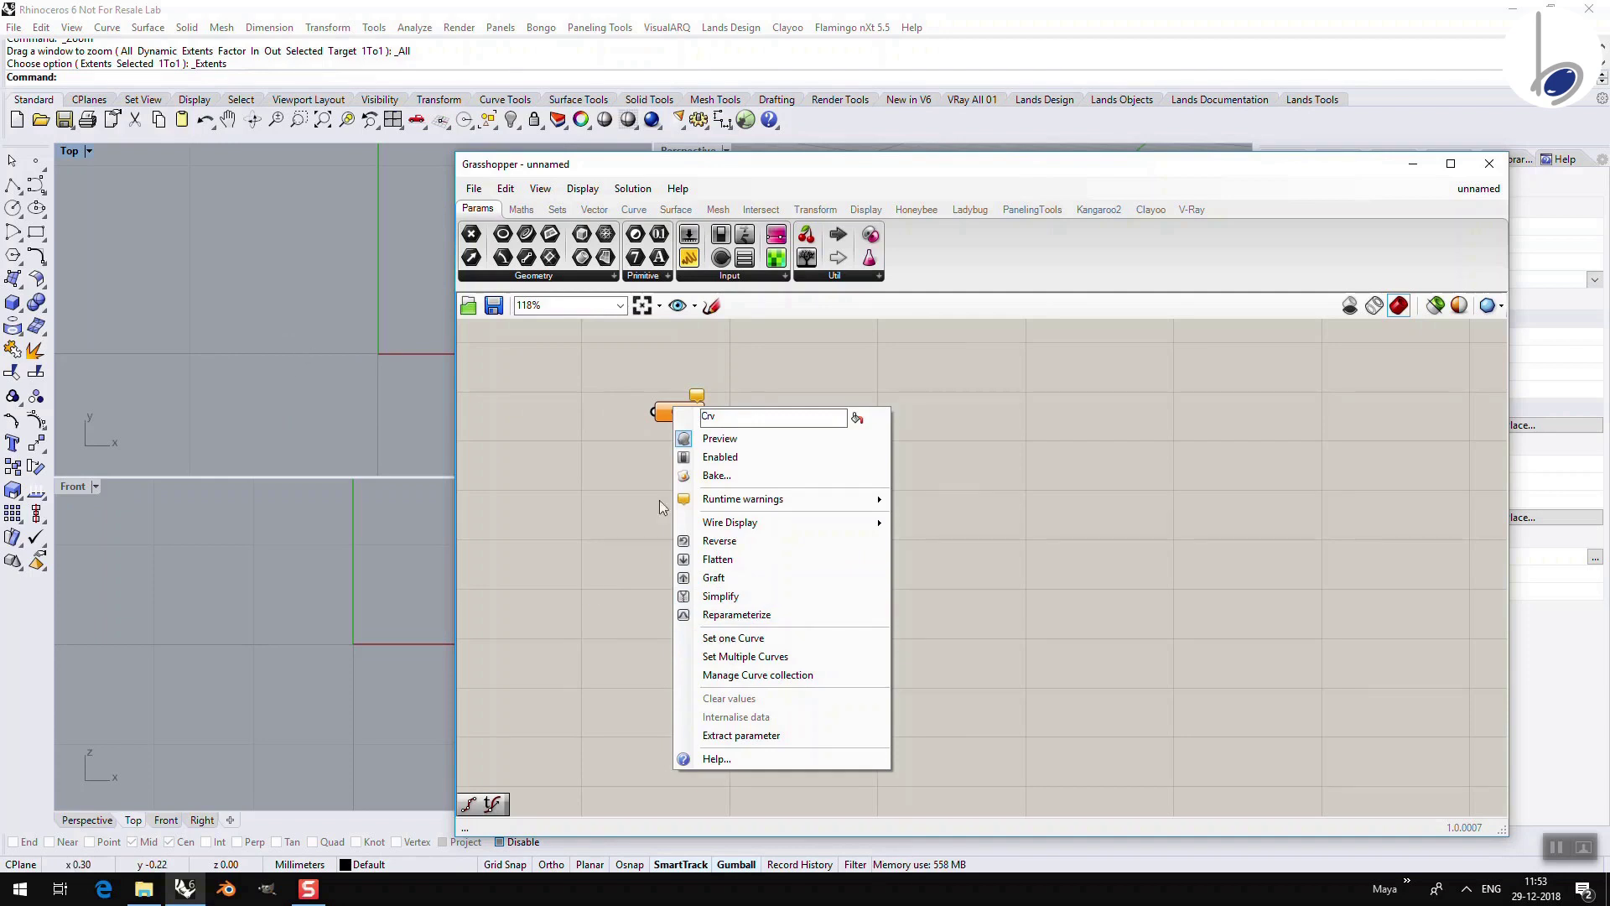
pyautogui.click(726, 640)
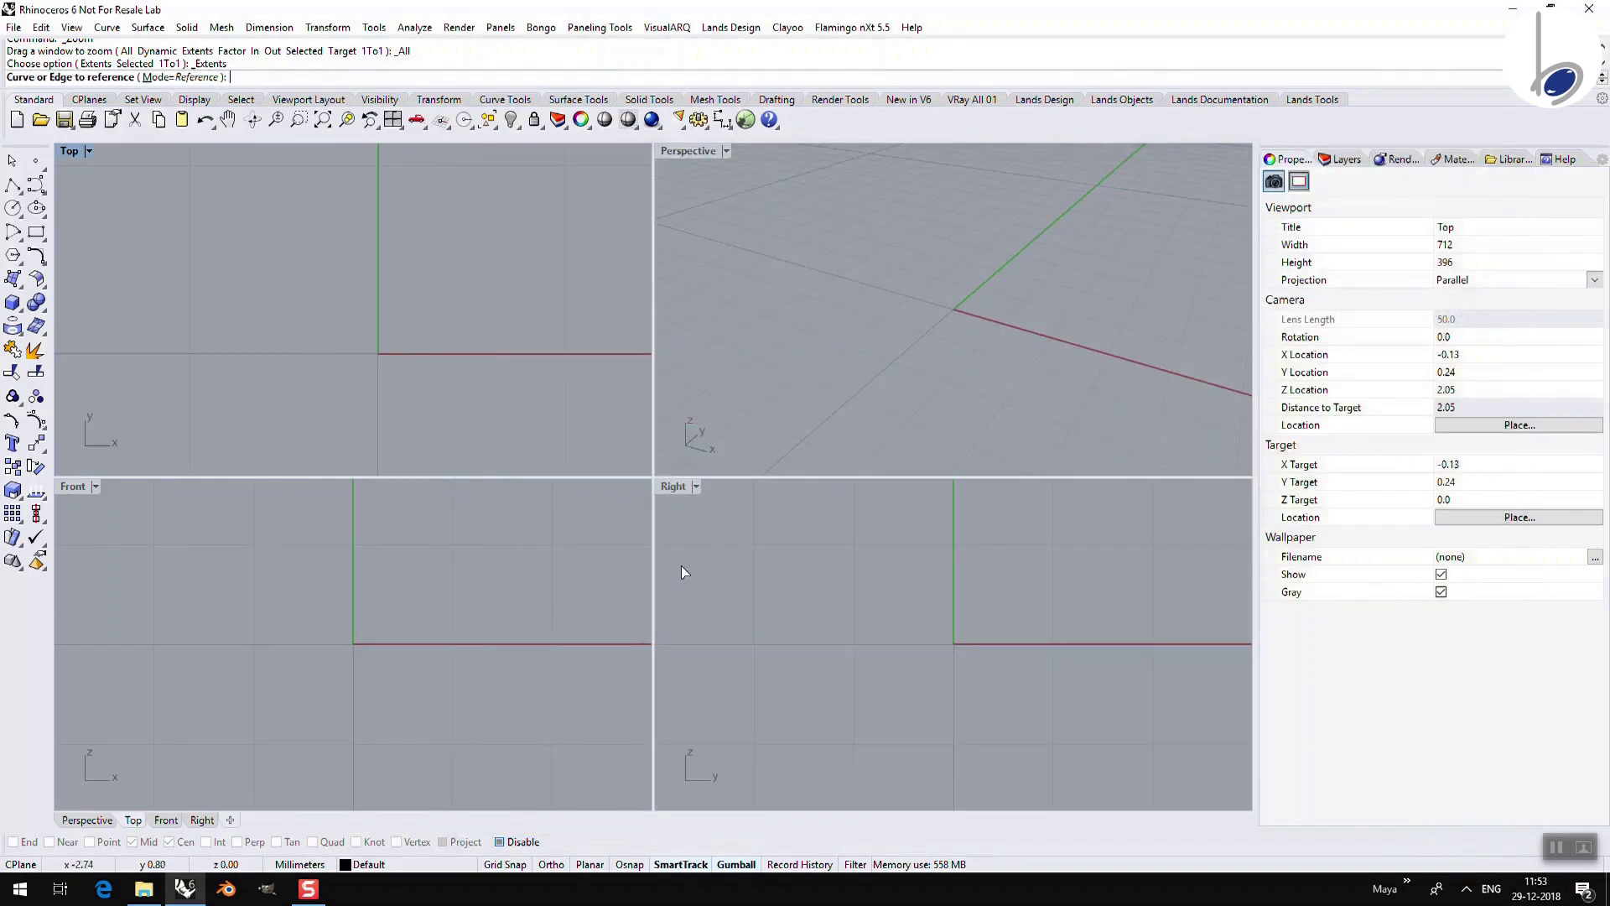
pyautogui.click(37, 186)
pyautogui.click(211, 316)
pyautogui.click(215, 263)
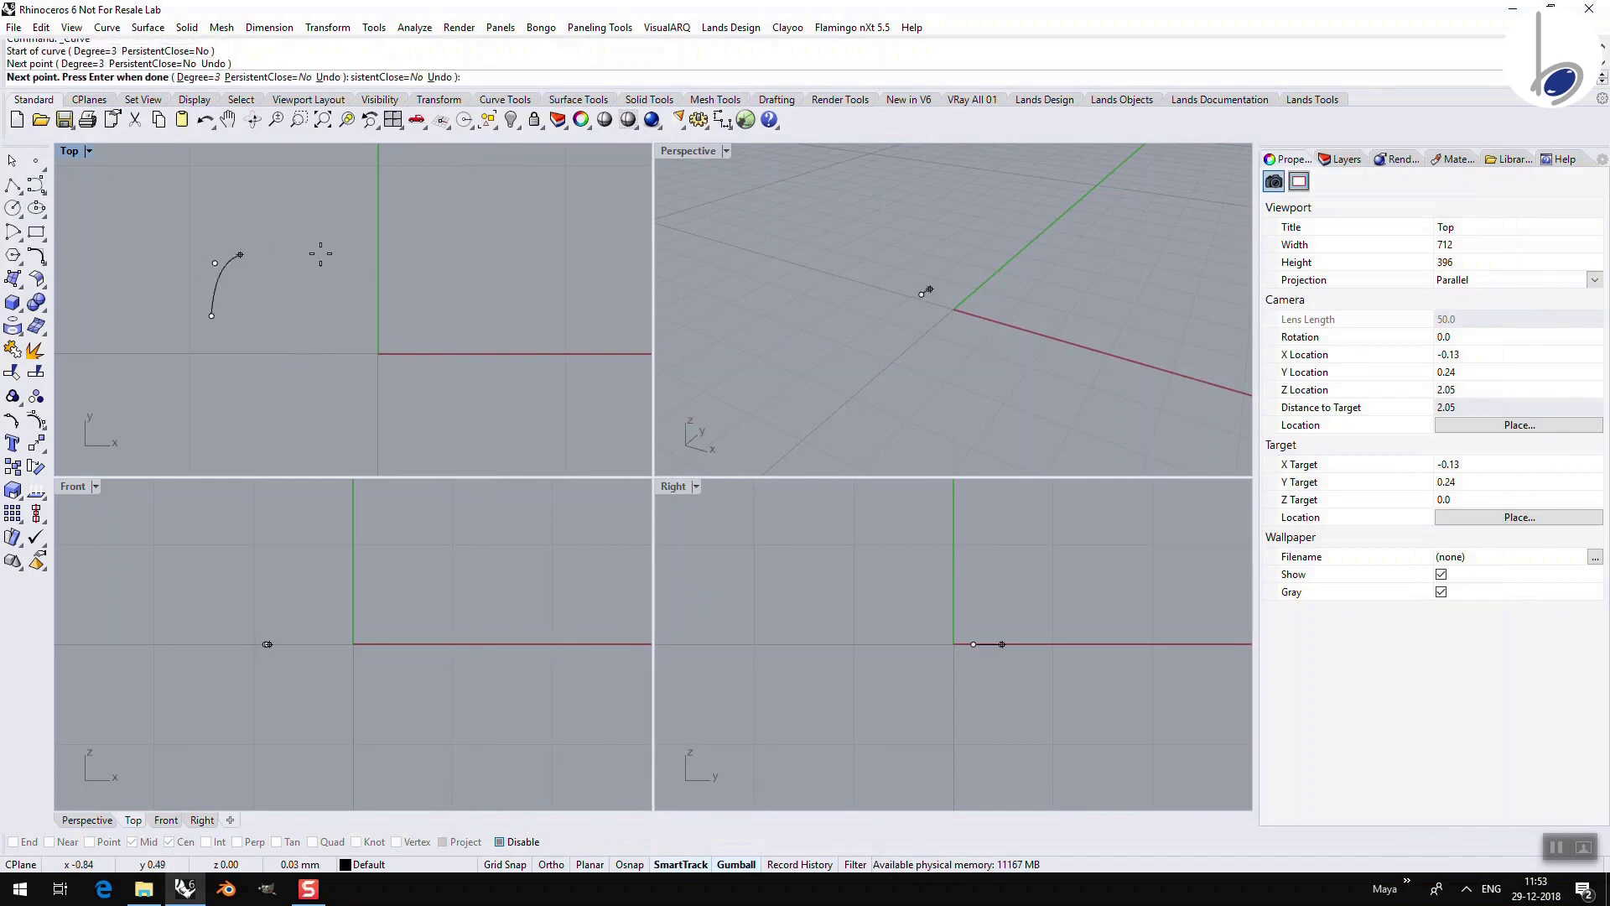
pyautogui.click(359, 265)
pyautogui.click(346, 373)
pyautogui.press('Return')
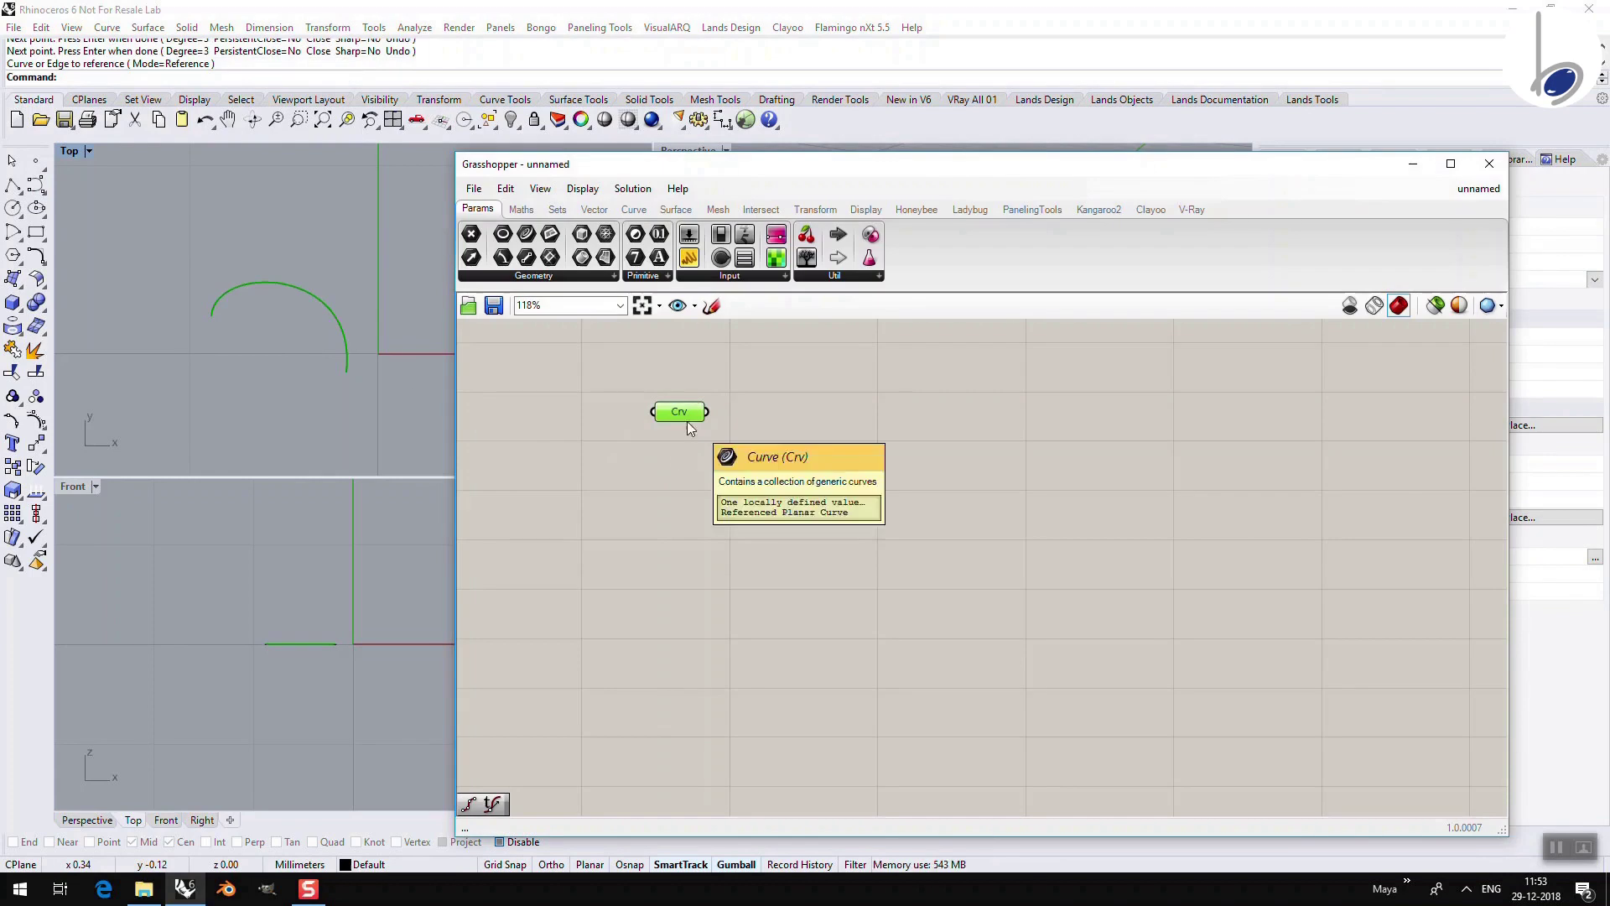
# Step: Compare the selected and unselected states of the Curve parameter, and clear its referenced values
pyautogui.click(683, 466)
pyautogui.click(681, 414)
pyautogui.click(686, 455)
pyautogui.click(682, 414)
pyautogui.rightClick(682, 415)
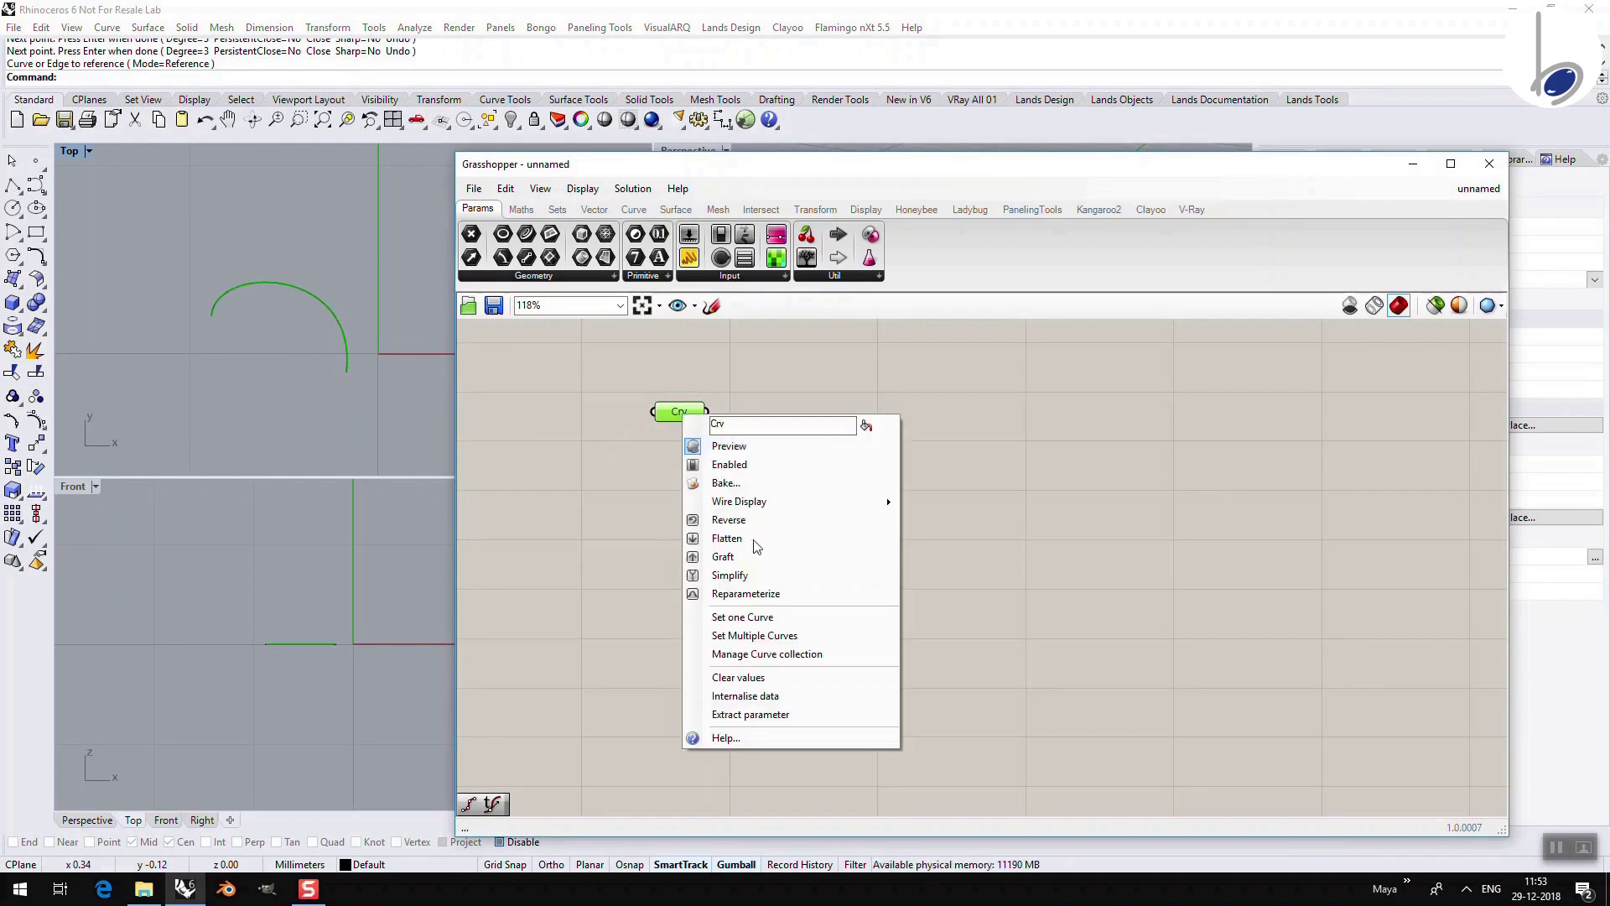
pyautogui.click(771, 678)
pyautogui.click(755, 513)
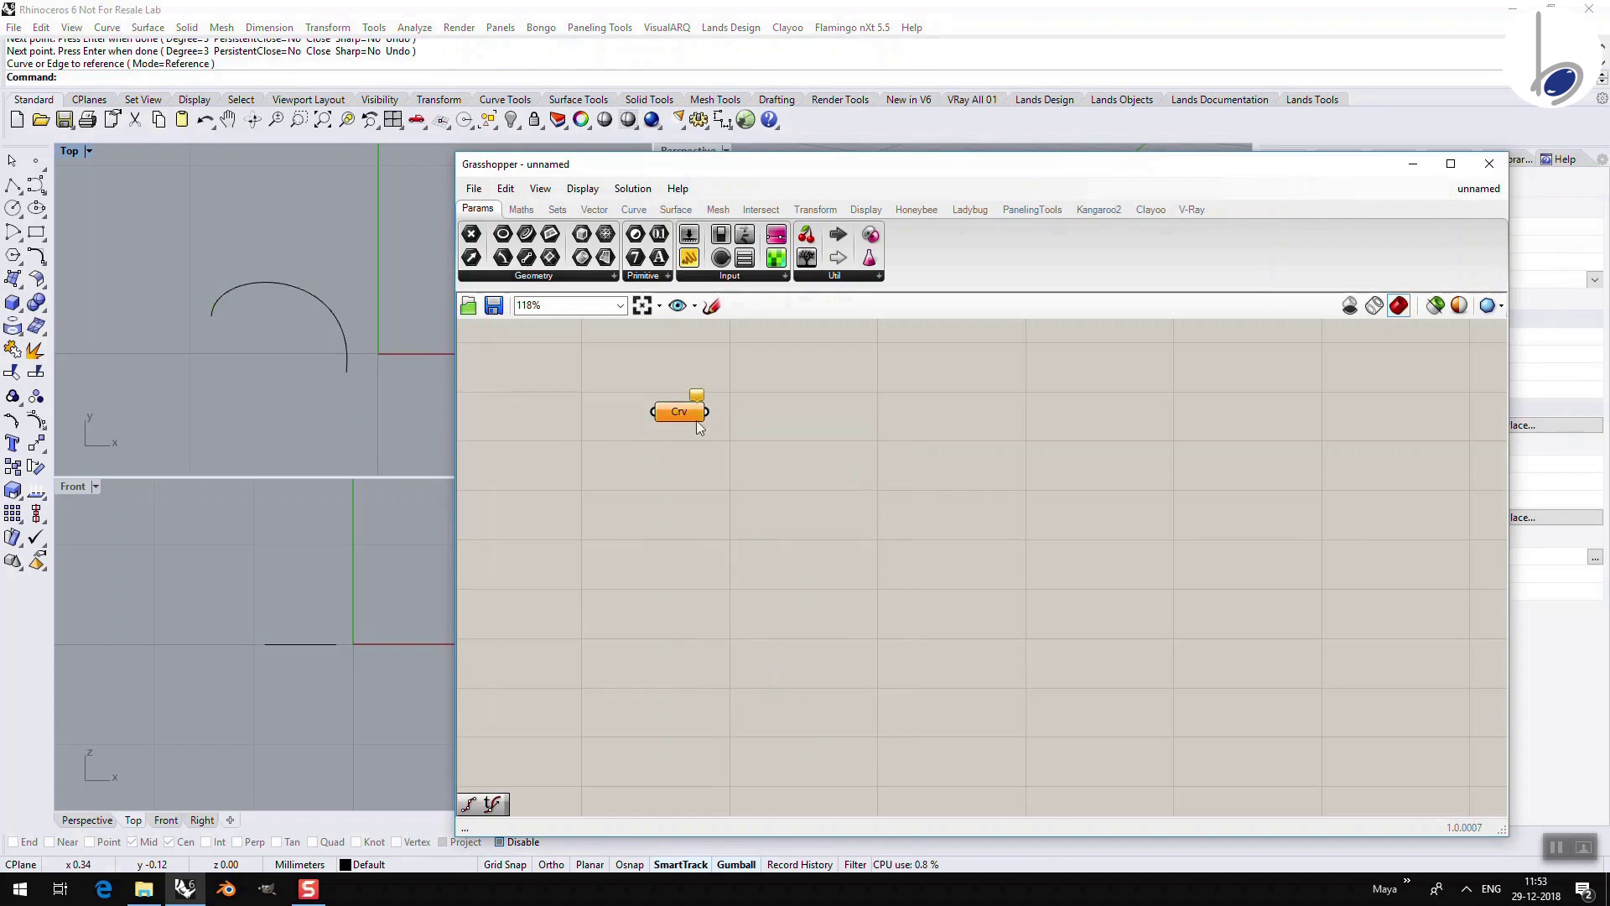
# Step: Place a Circle component from the primitive curves on the canvas, well to the right of the Curve parameter
pyautogui.moveTo(681, 416)
pyautogui.click(522, 209)
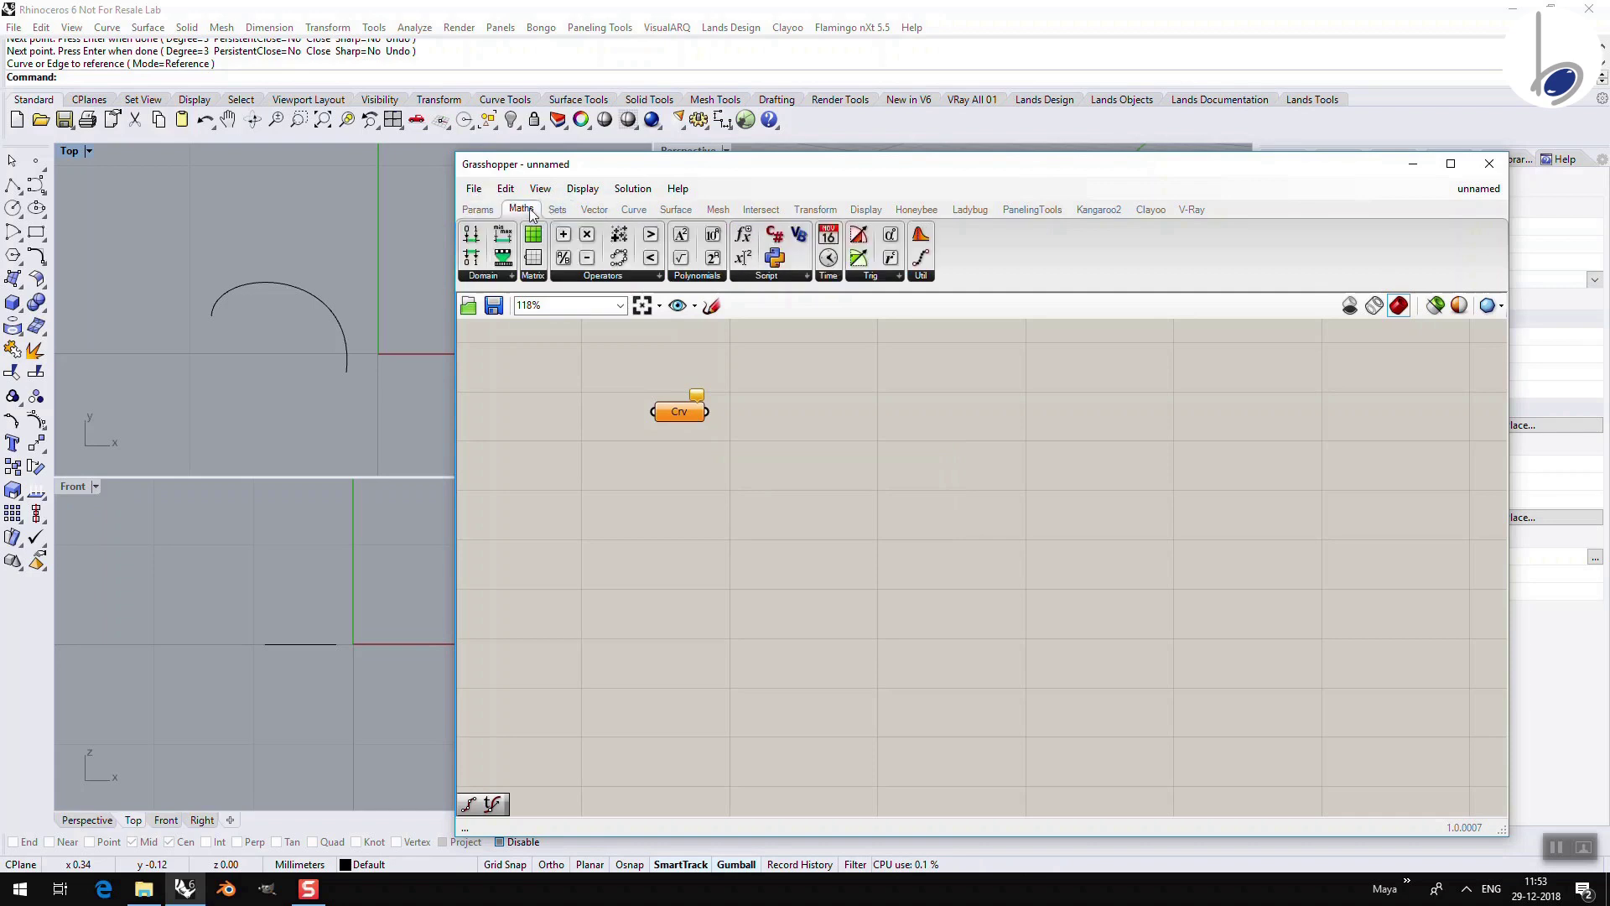
pyautogui.click(634, 209)
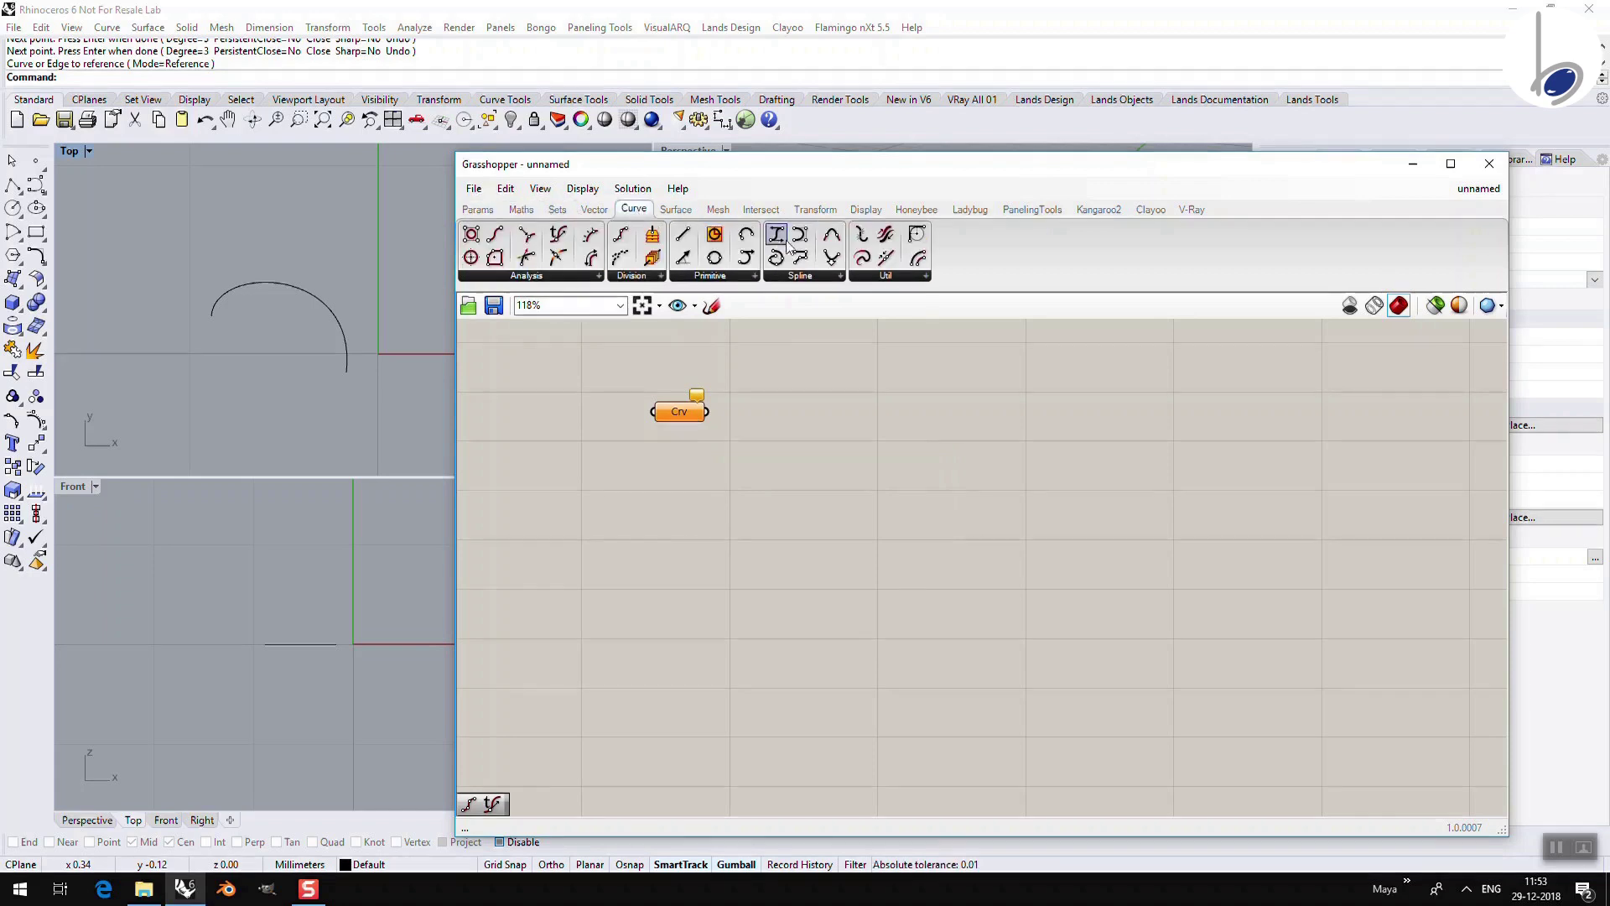
pyautogui.click(717, 277)
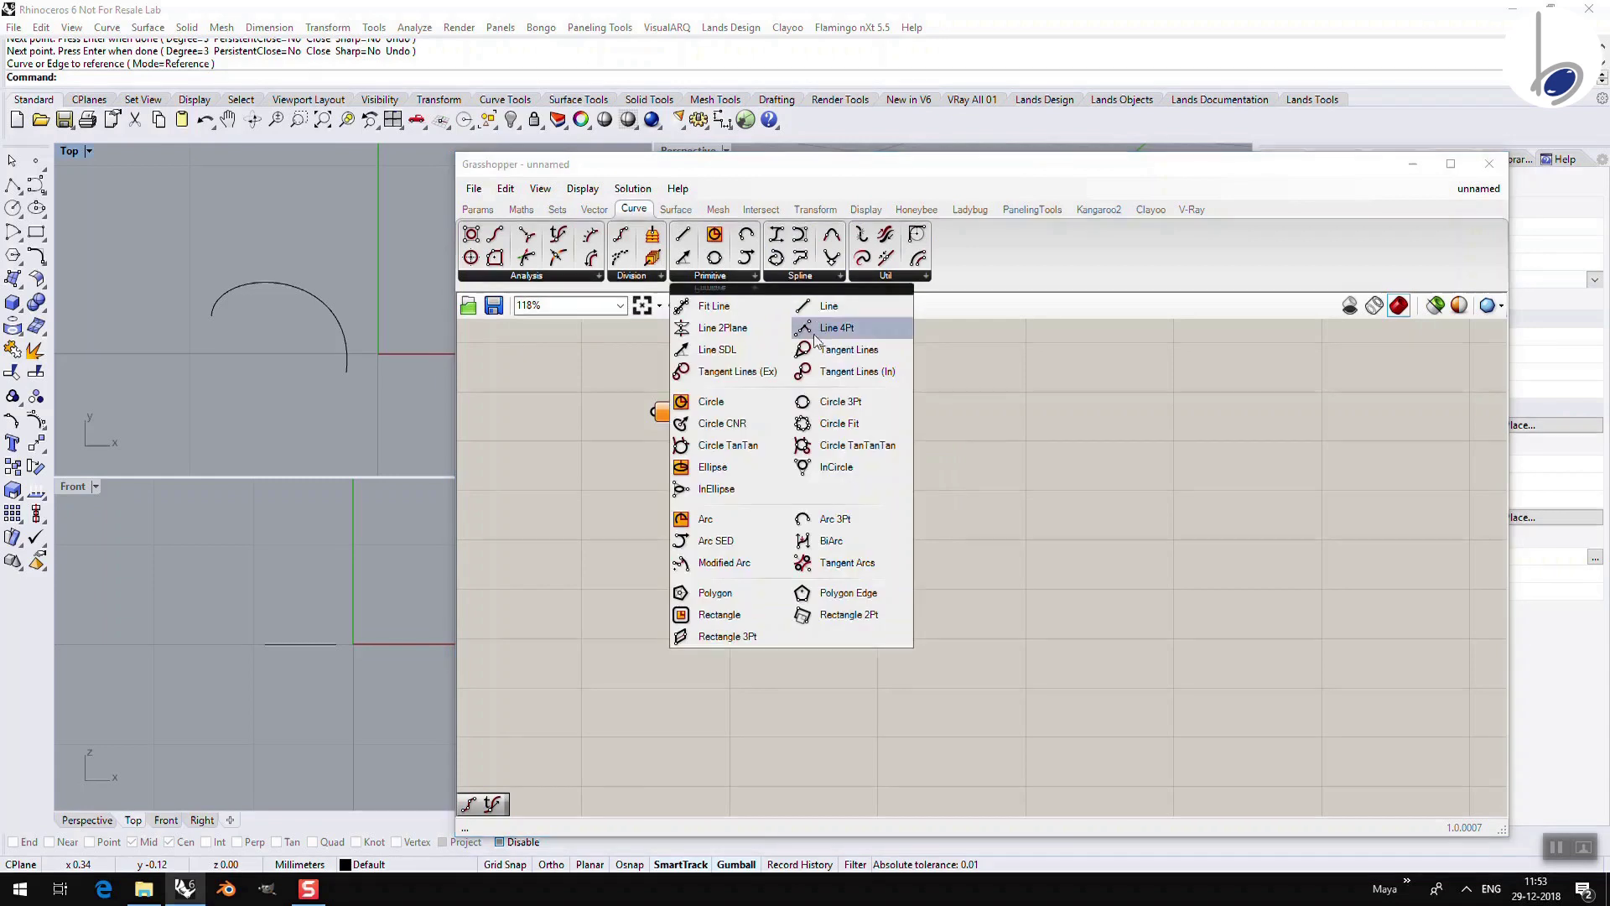
pyautogui.click(753, 409)
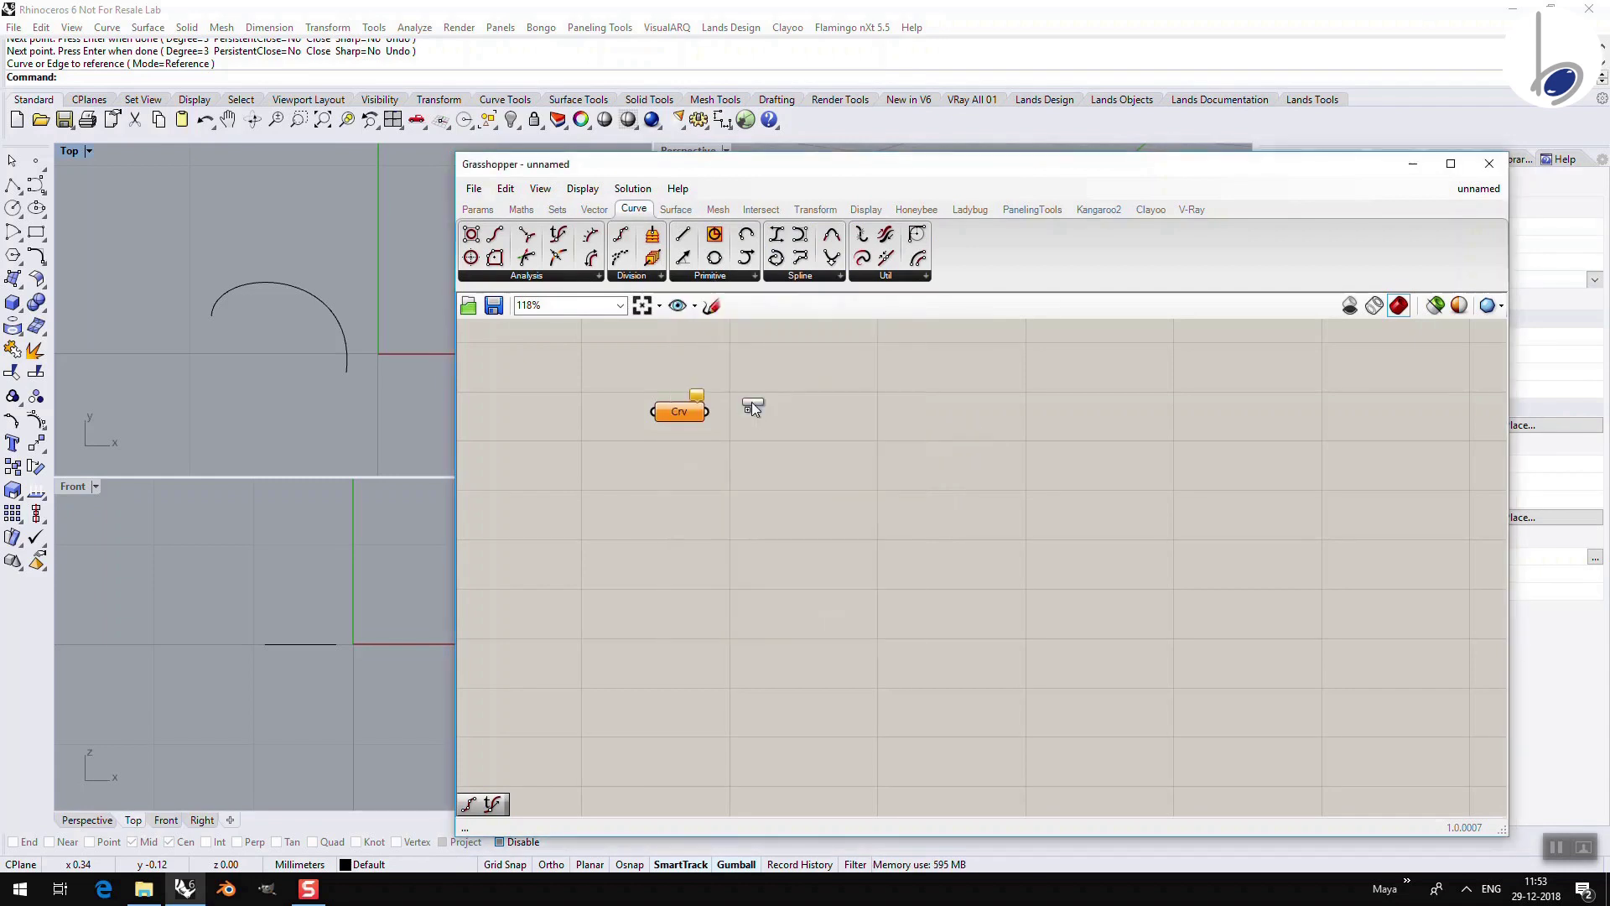
pyautogui.click(1061, 451)
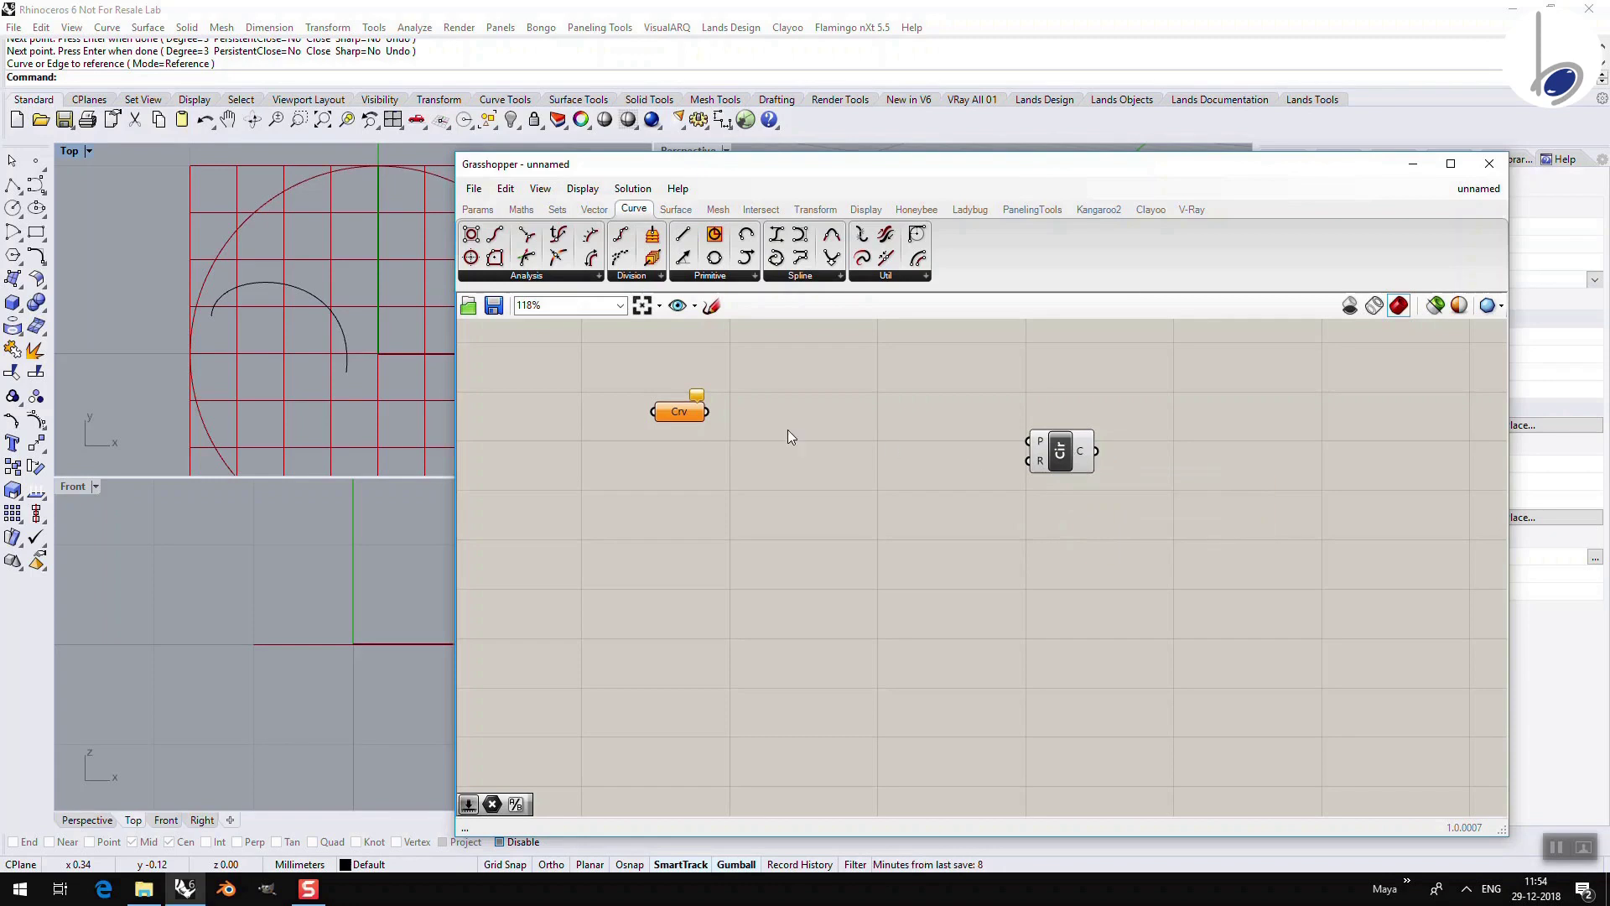
# Step: Move the Curve parameter closer to the Circle component, and select each of them in turn to compare the two
pyautogui.moveTo(686, 440); pyautogui.dragTo(751, 475)
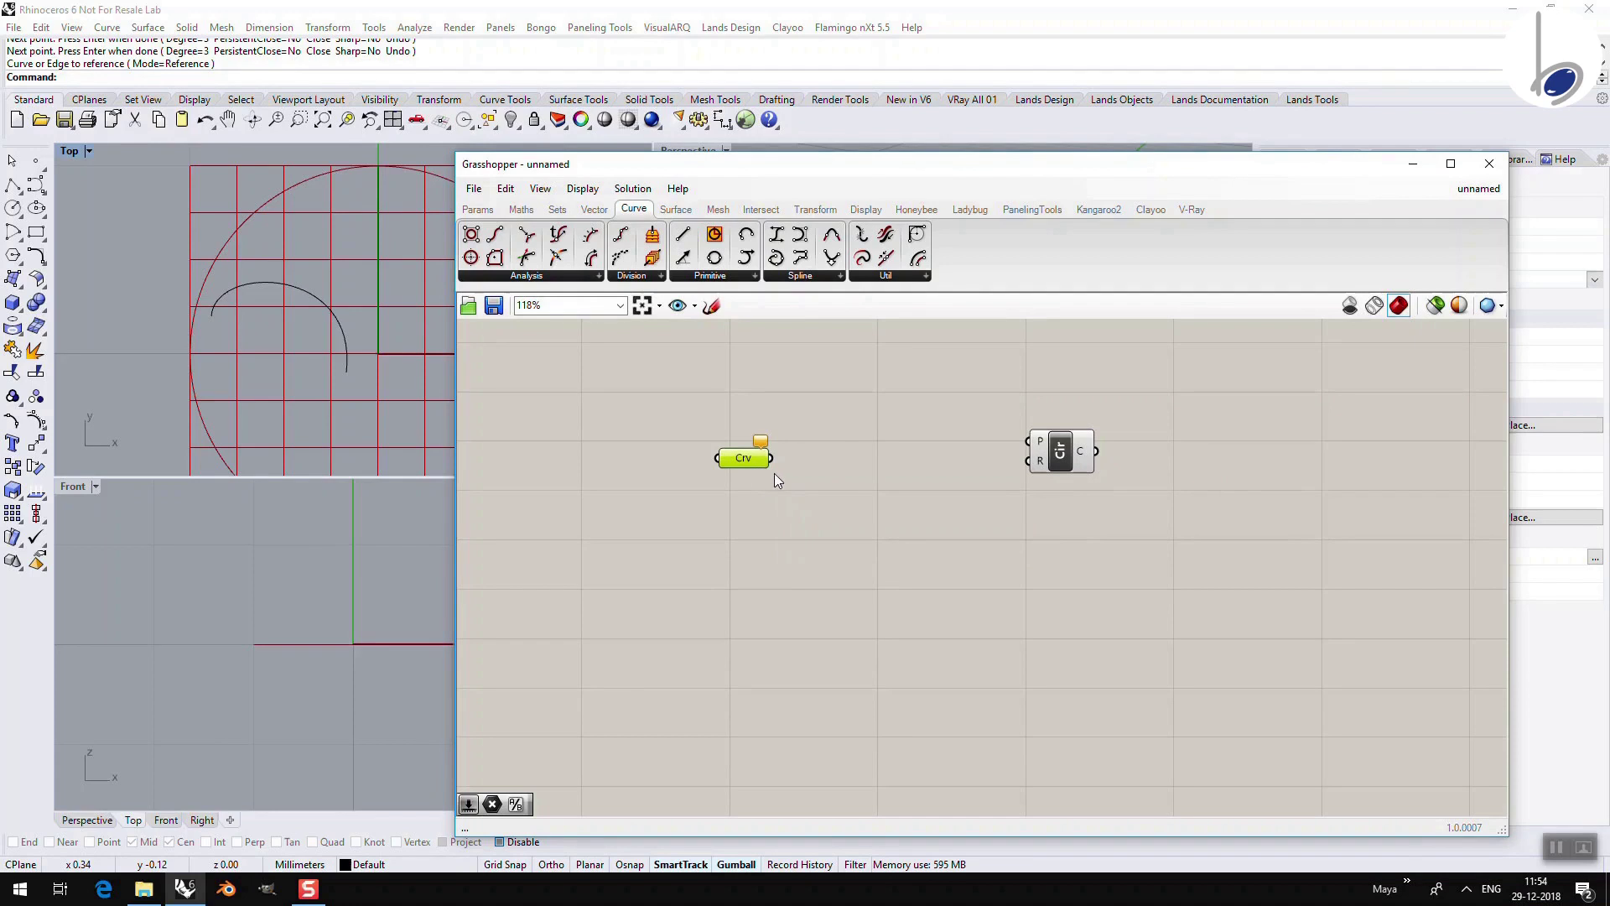
pyautogui.click(1062, 454)
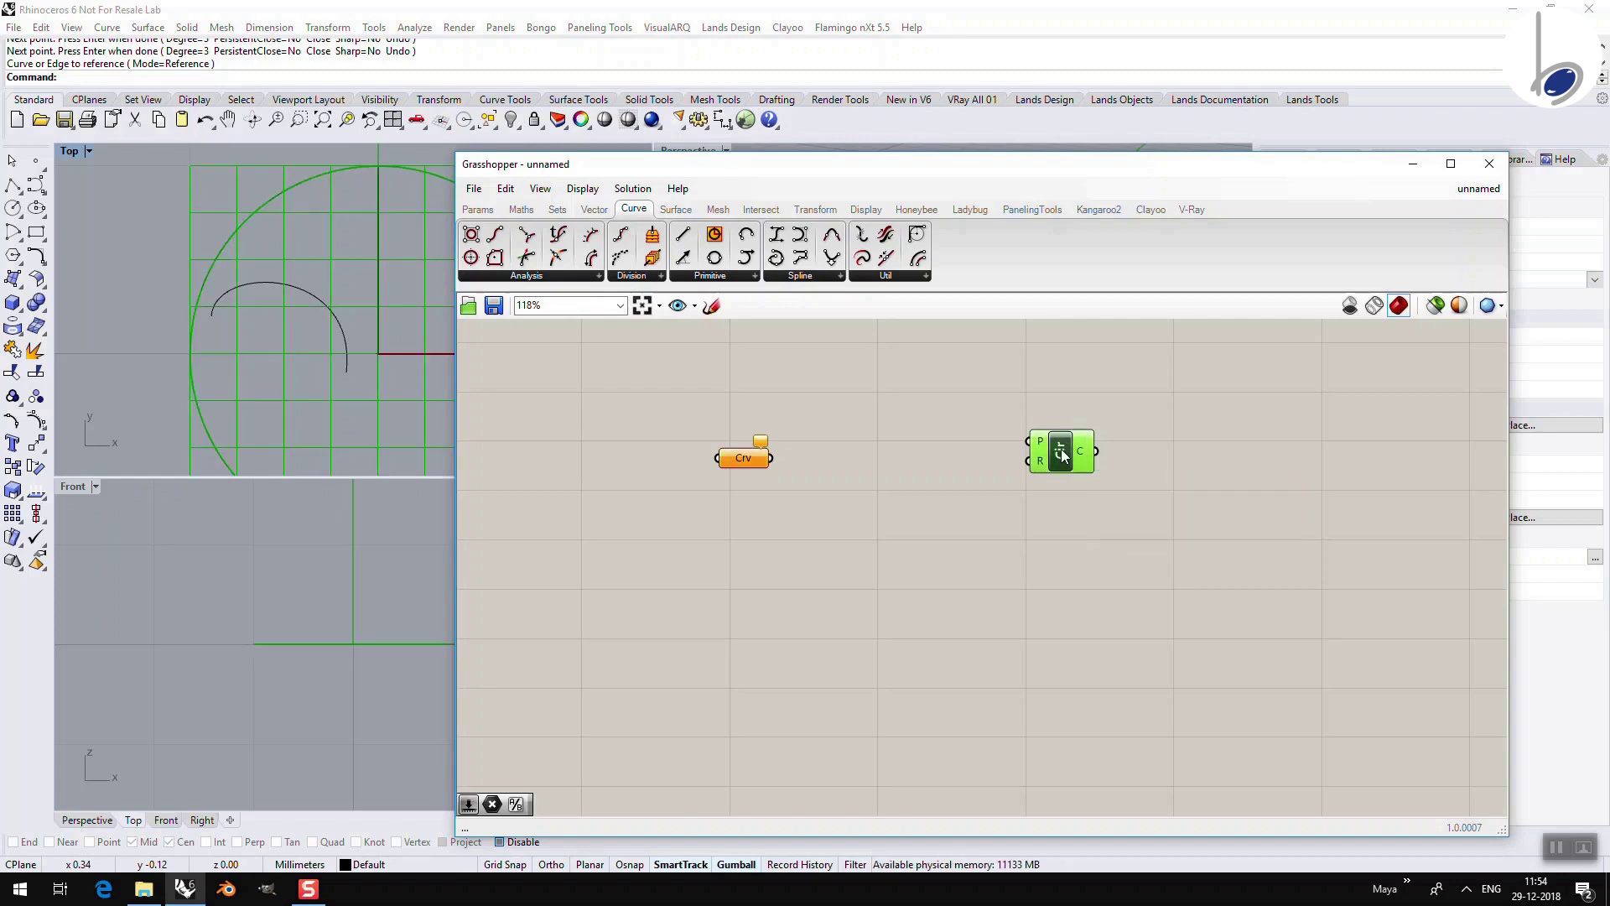
pyautogui.click(743, 461)
pyautogui.click(969, 422)
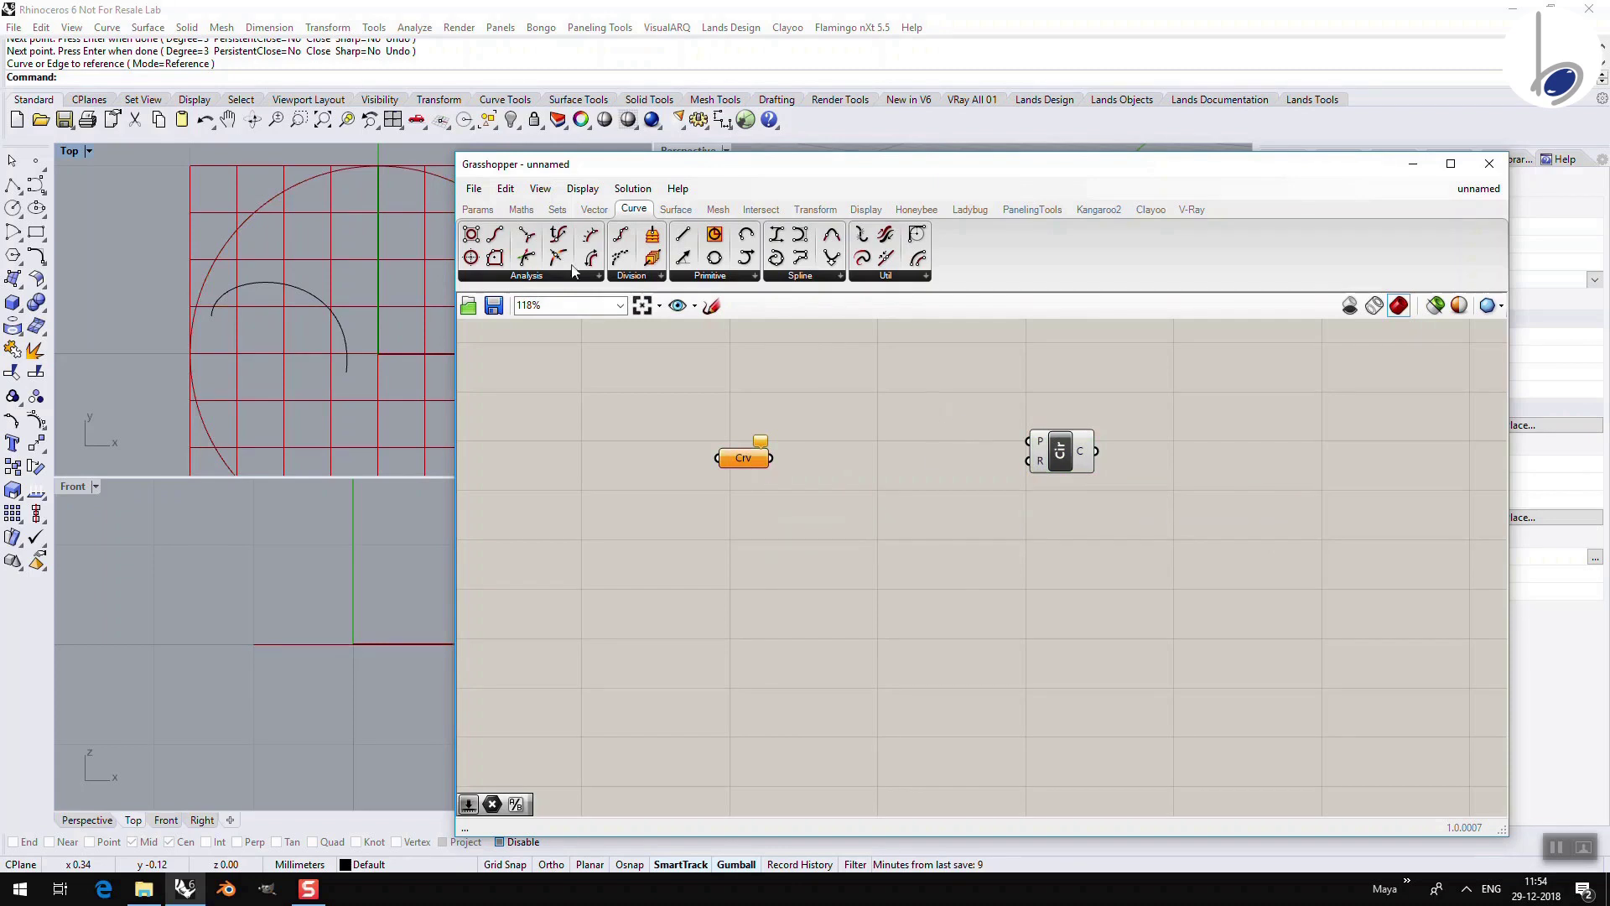
# Step: Add a Point parameter below the Curve parameter and set one point for it in the Top viewport, outside the circle
pyautogui.click(479, 210)
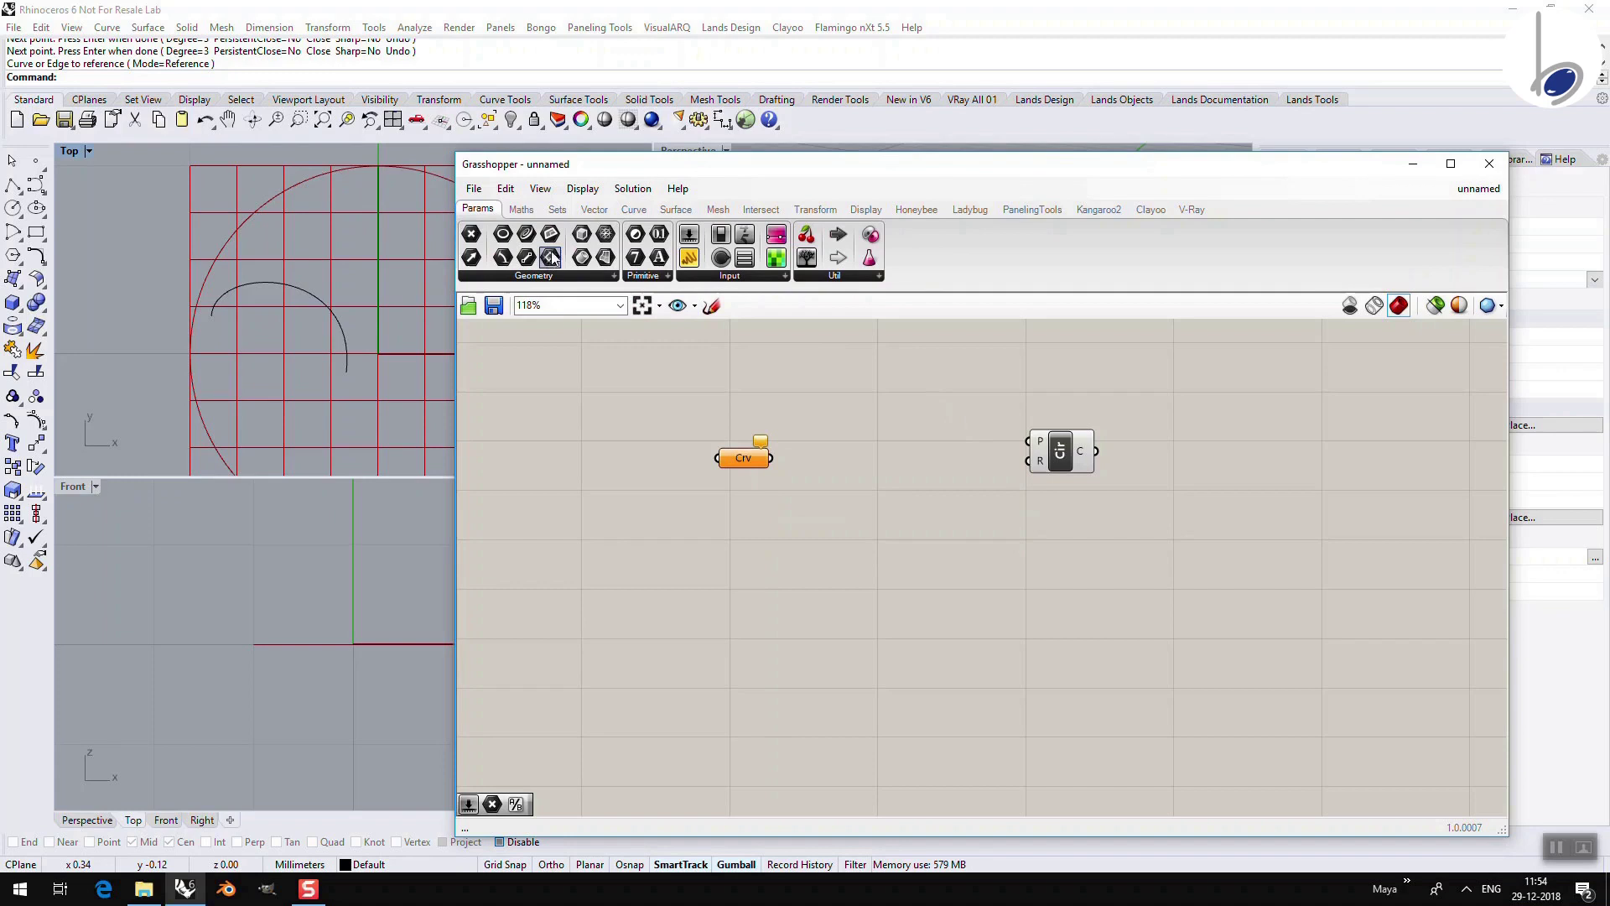
pyautogui.moveTo(470, 237); pyautogui.dragTo(761, 576)
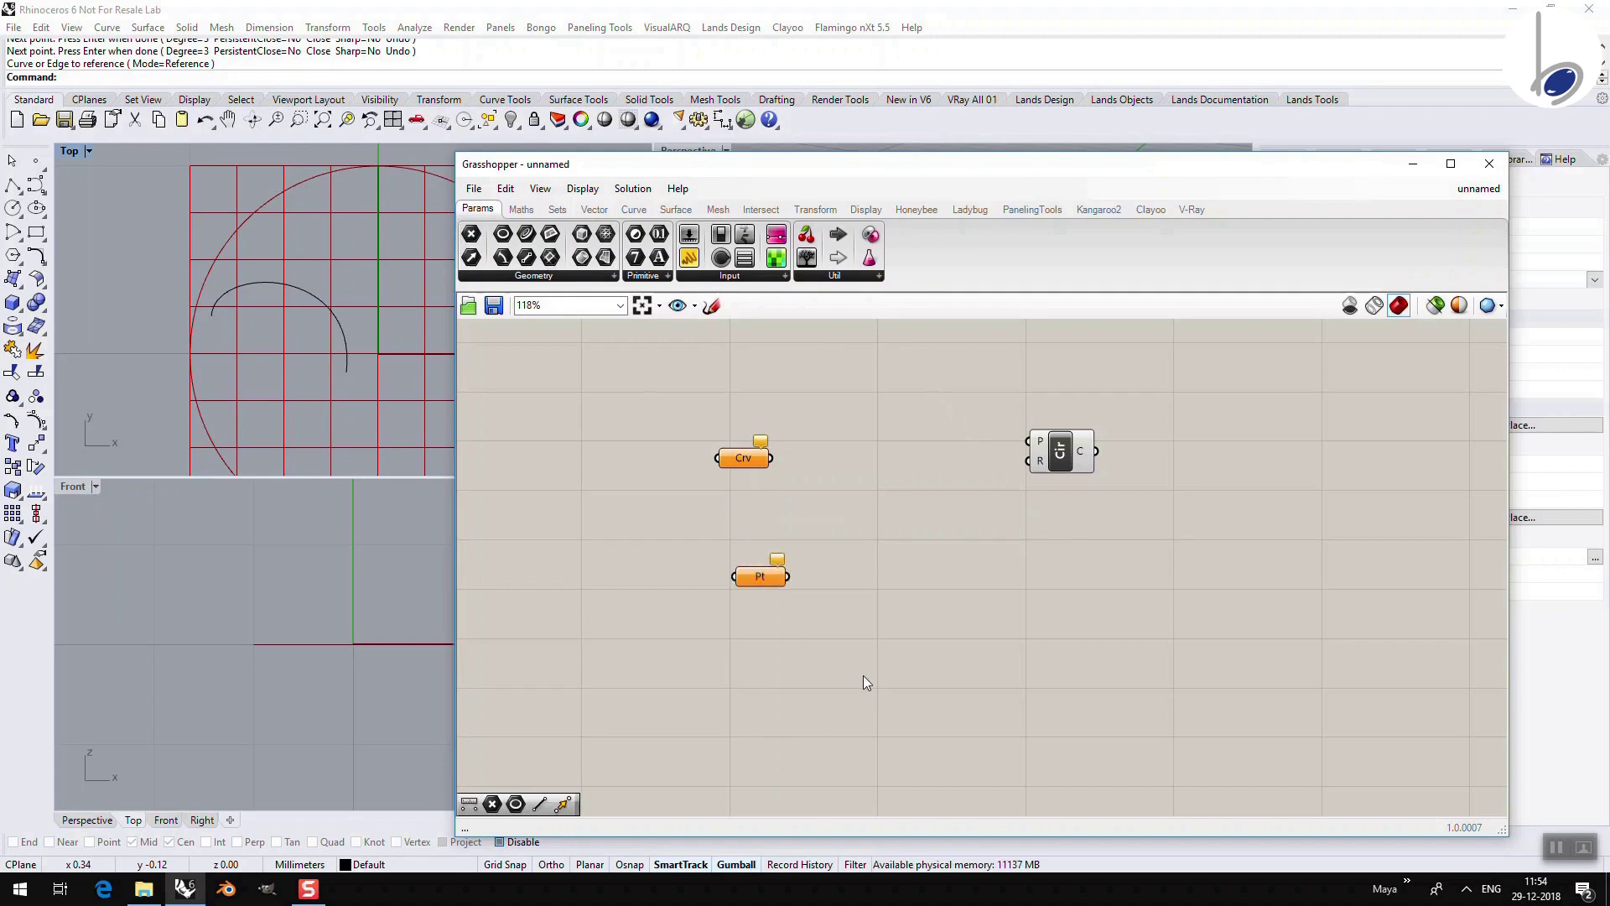
pyautogui.moveTo(761, 580)
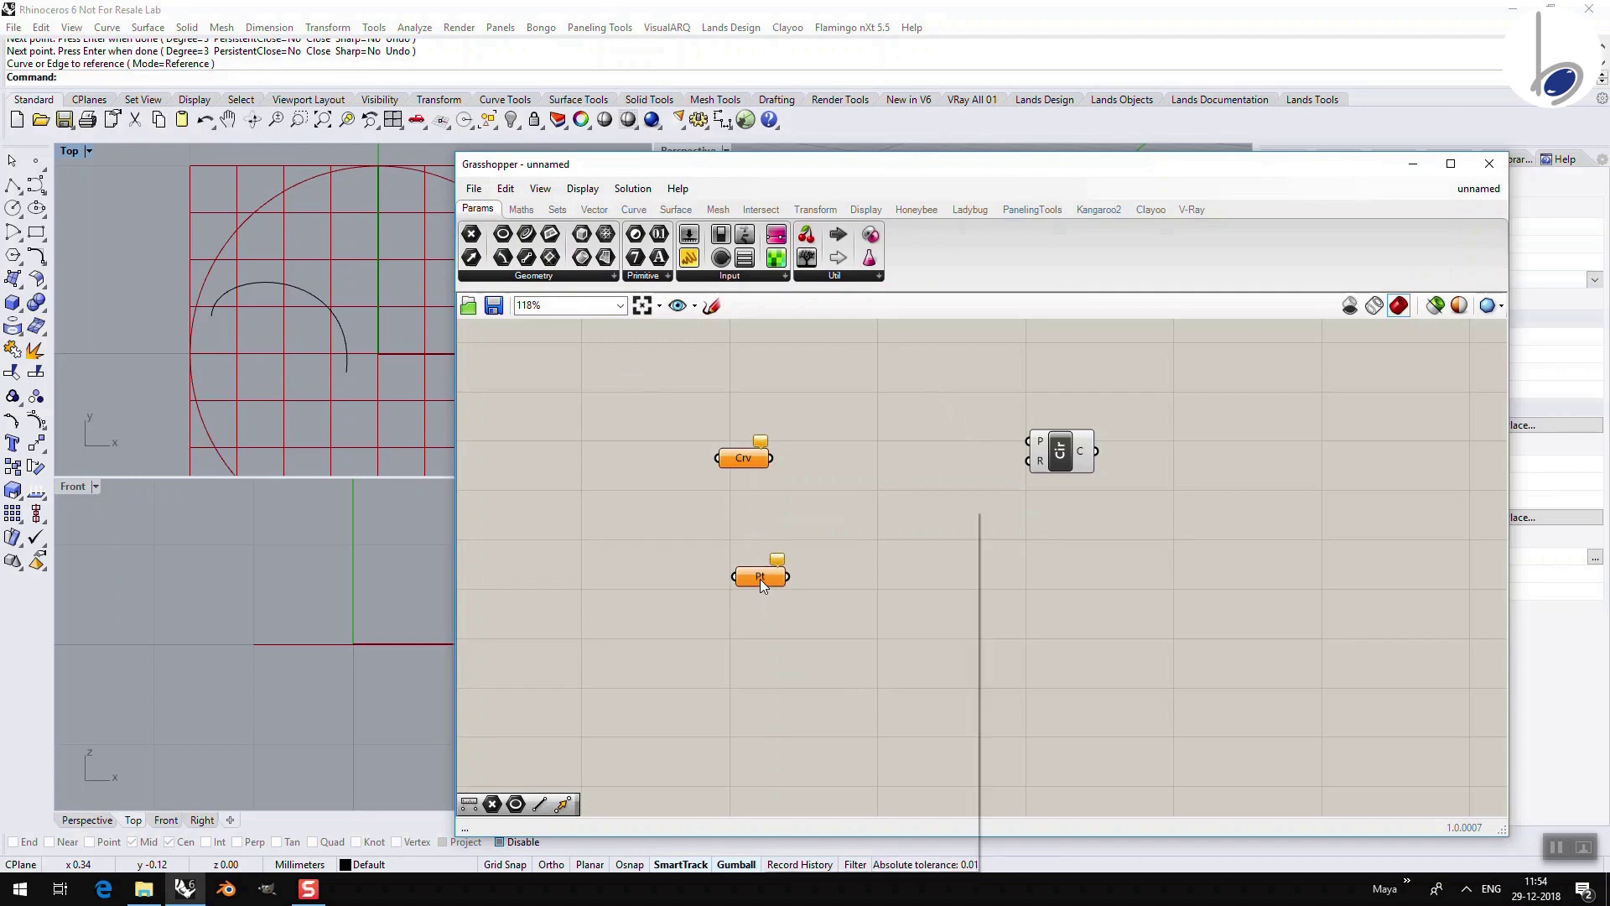
pyautogui.rightClick(760, 579)
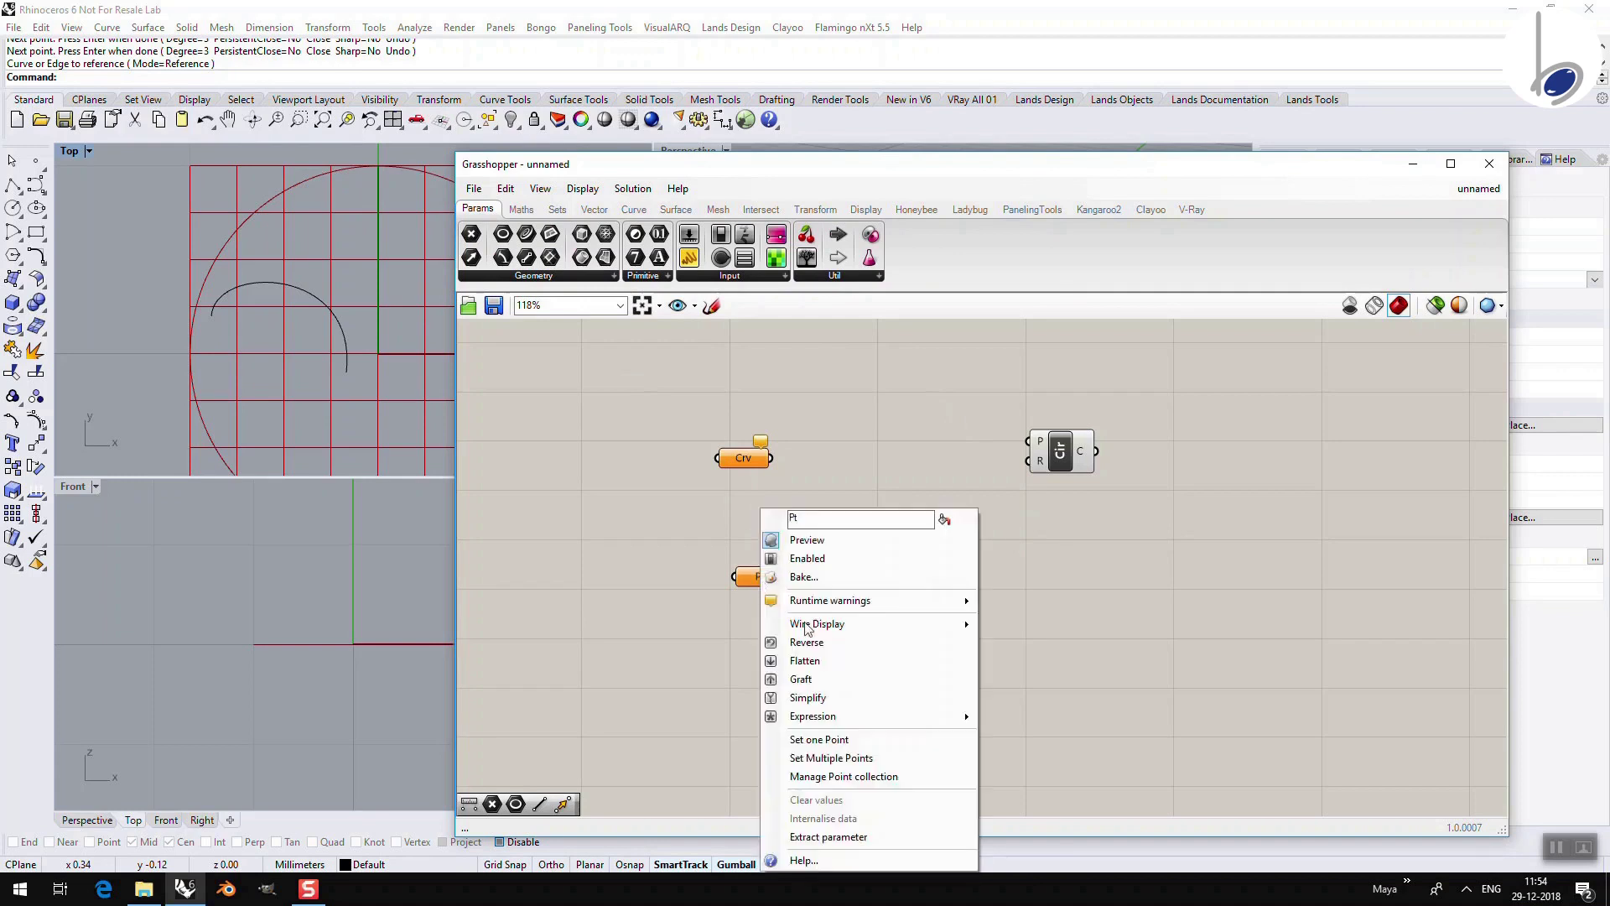
pyautogui.click(832, 741)
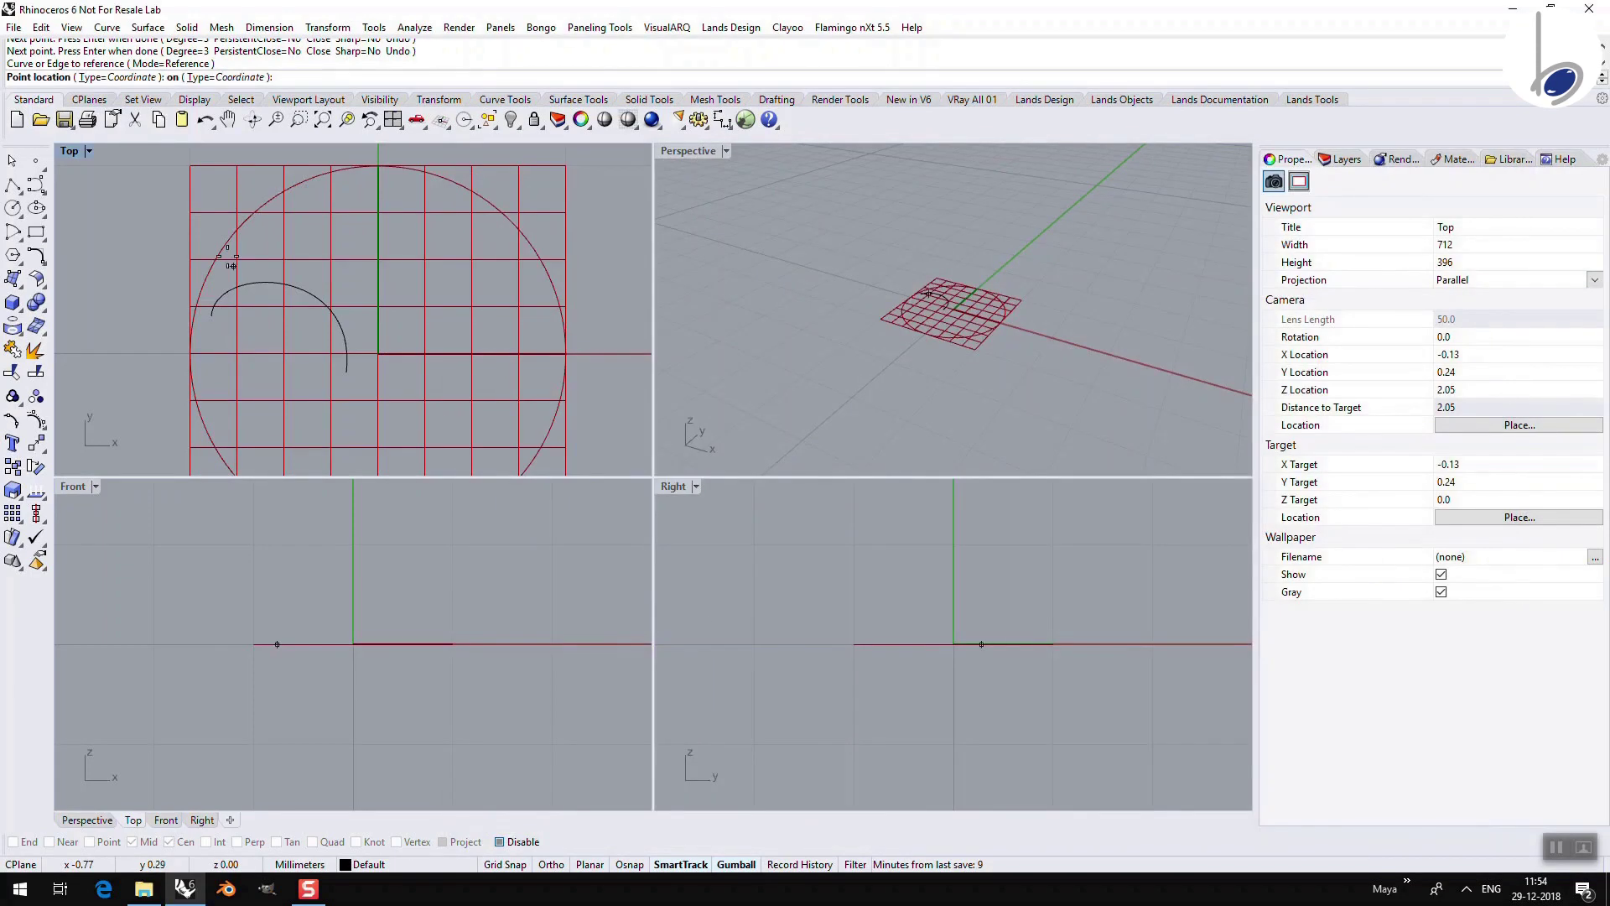
pyautogui.click(93, 244)
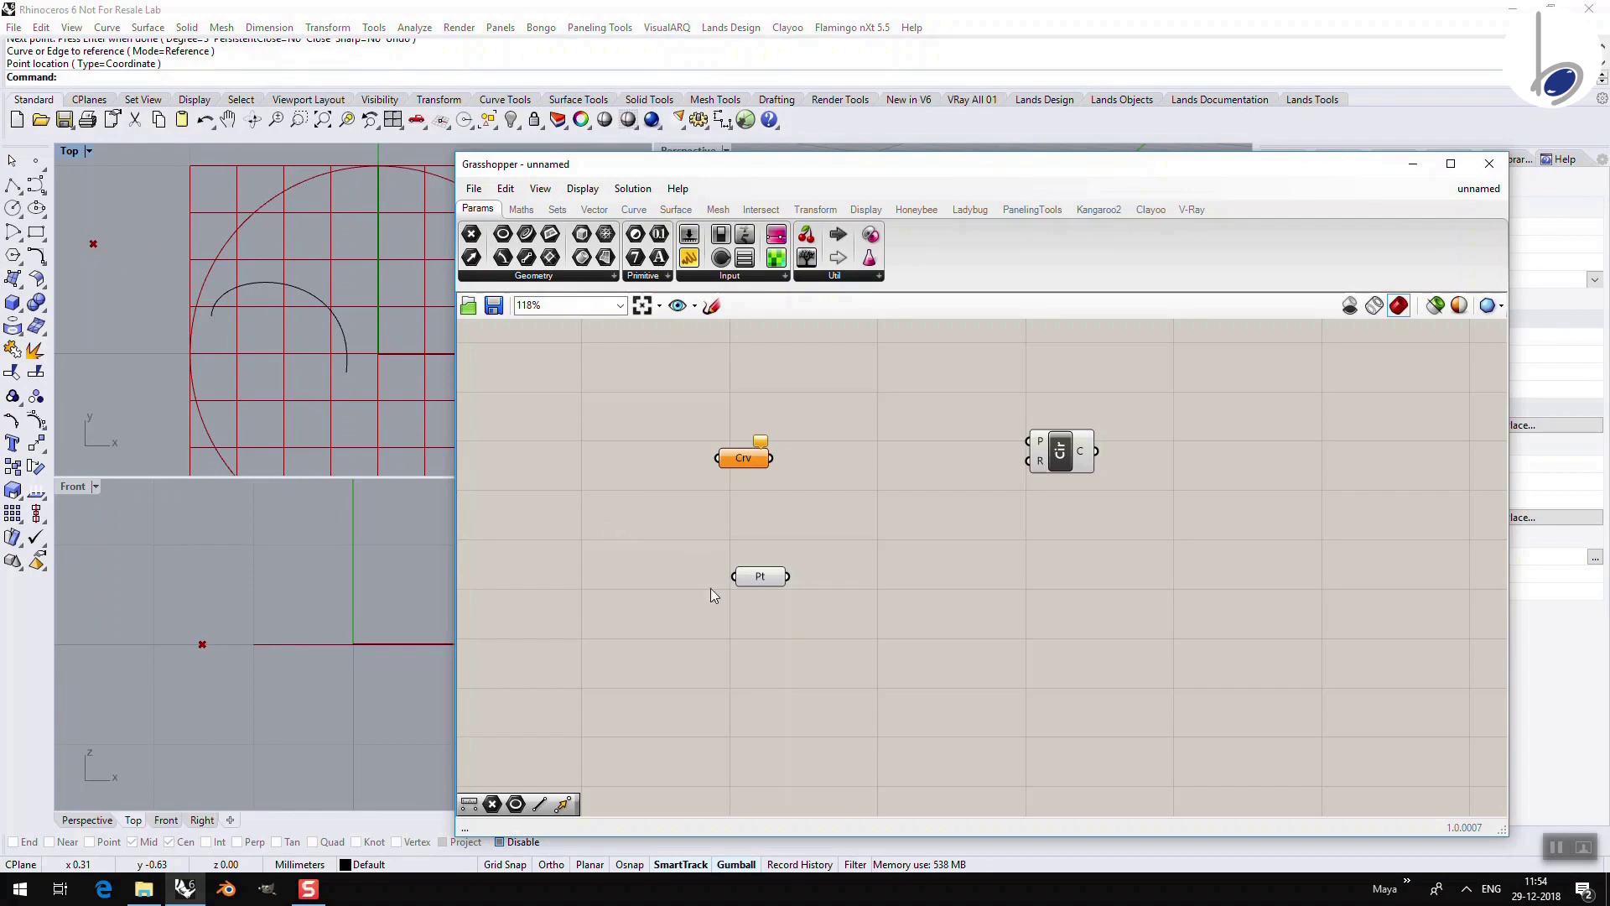
# Step: Move the Point parameter up beside the Circle component, connect it to the P input, and check the circle in the Top viewport
pyautogui.moveTo(772, 577); pyautogui.dragTo(981, 437)
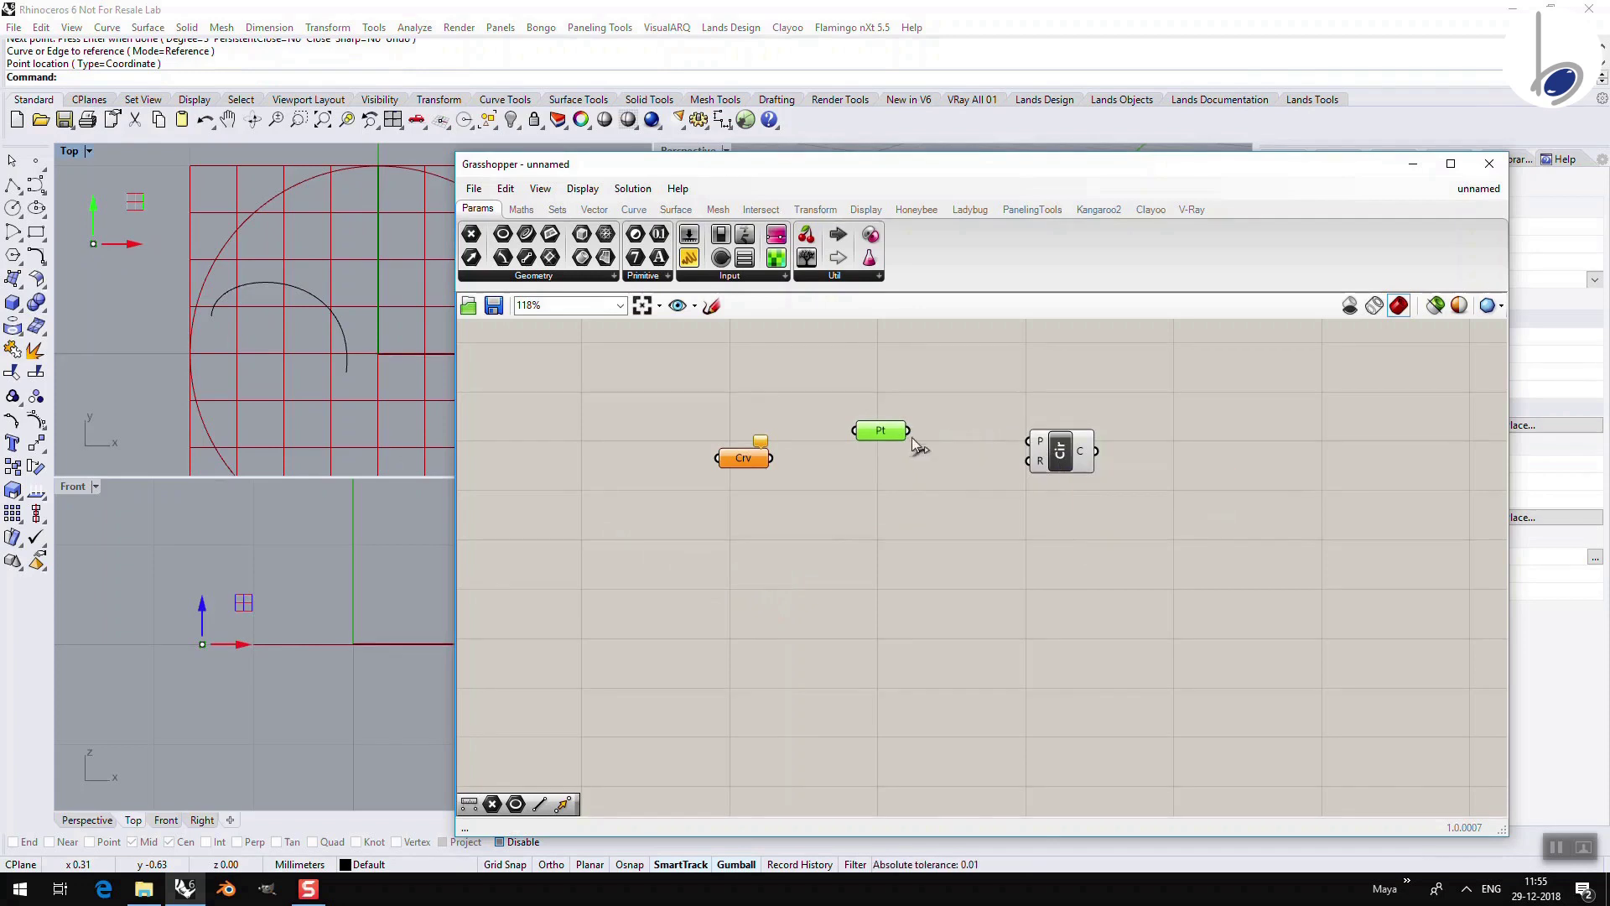
pyautogui.moveTo(910, 432); pyautogui.dragTo(1031, 442)
pyautogui.click(1048, 453)
pyautogui.scroll(-5, 242, 340)
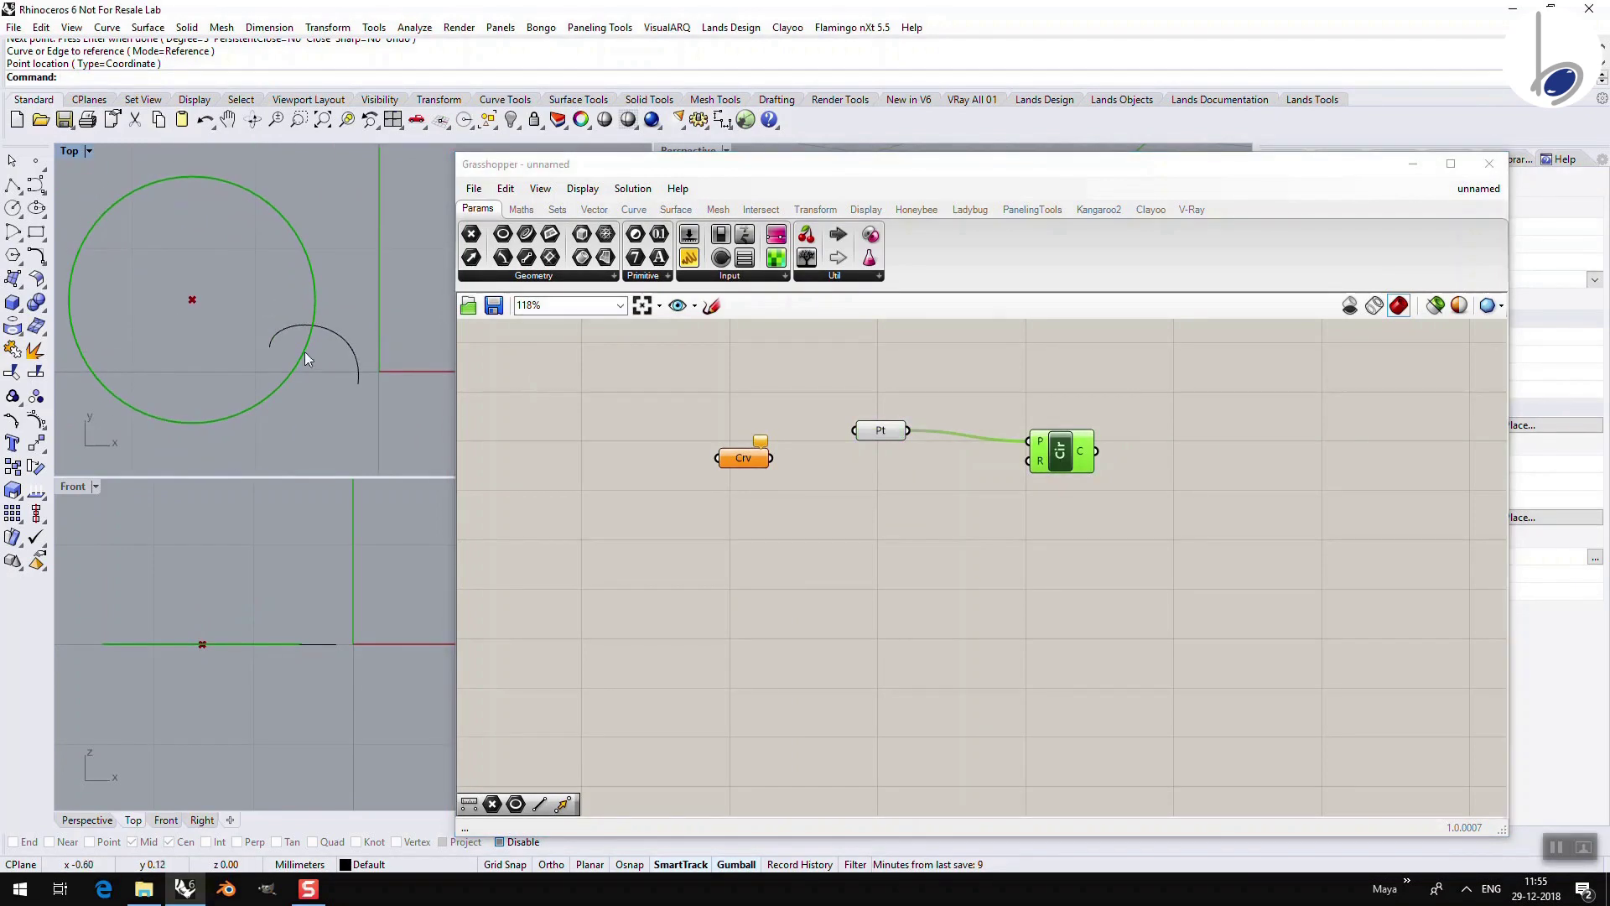
pyautogui.click(939, 524)
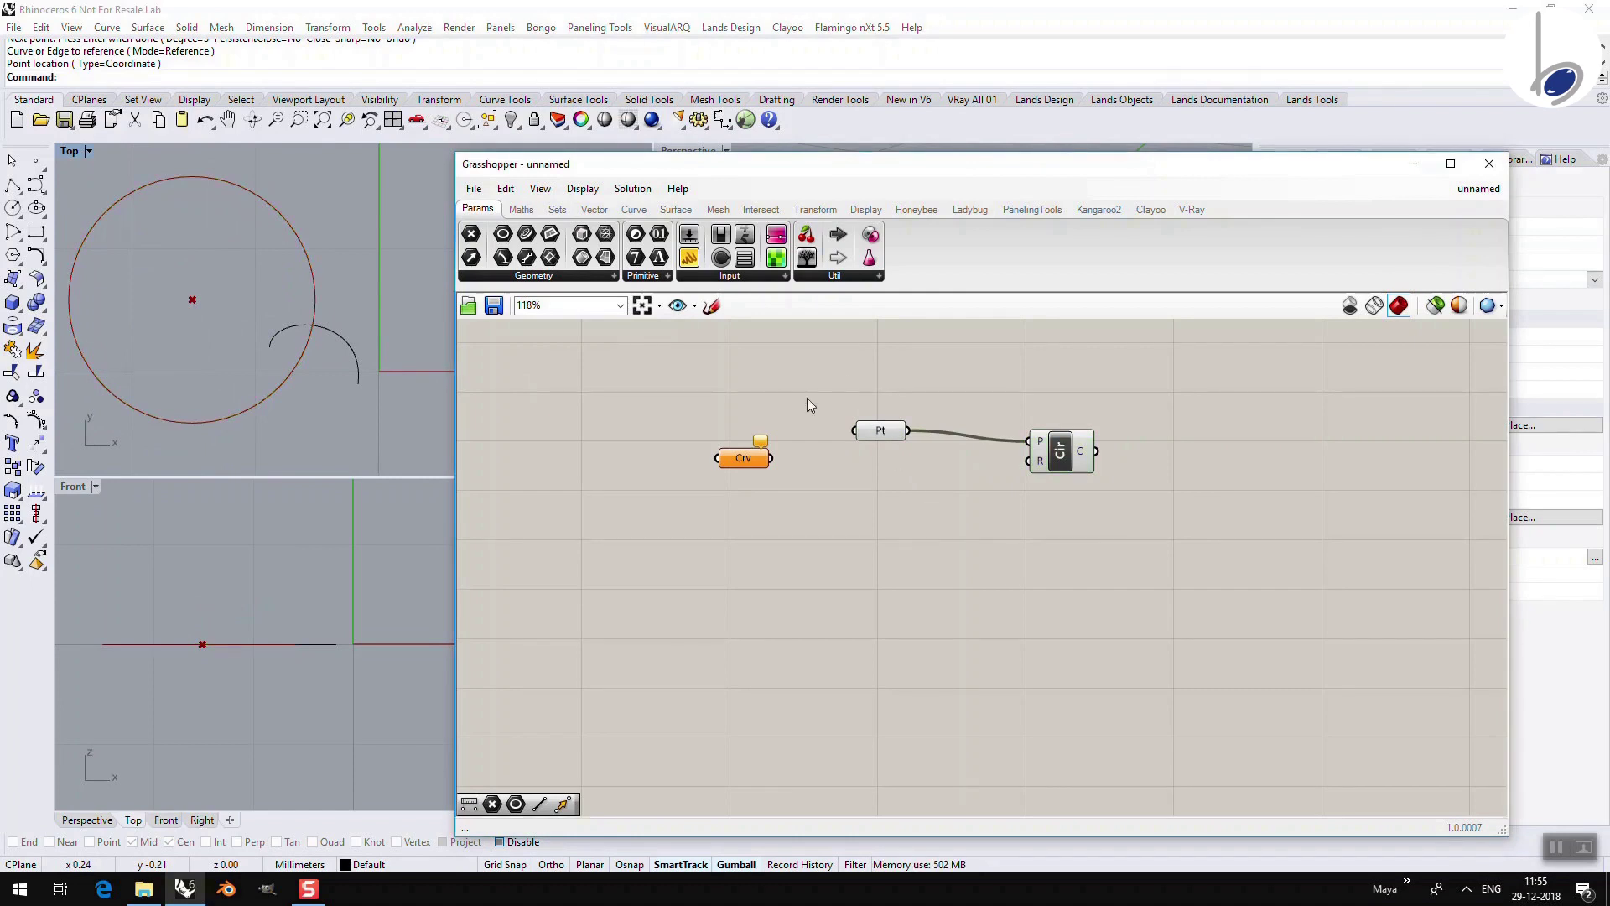
# Step: Disconnect the Circle component from the Point parameter and move it lower on the canvas, checking the point data the parameter holds
pyautogui.moveTo(851, 427); pyautogui.dragTo(897, 439)
pyautogui.click(880, 432)
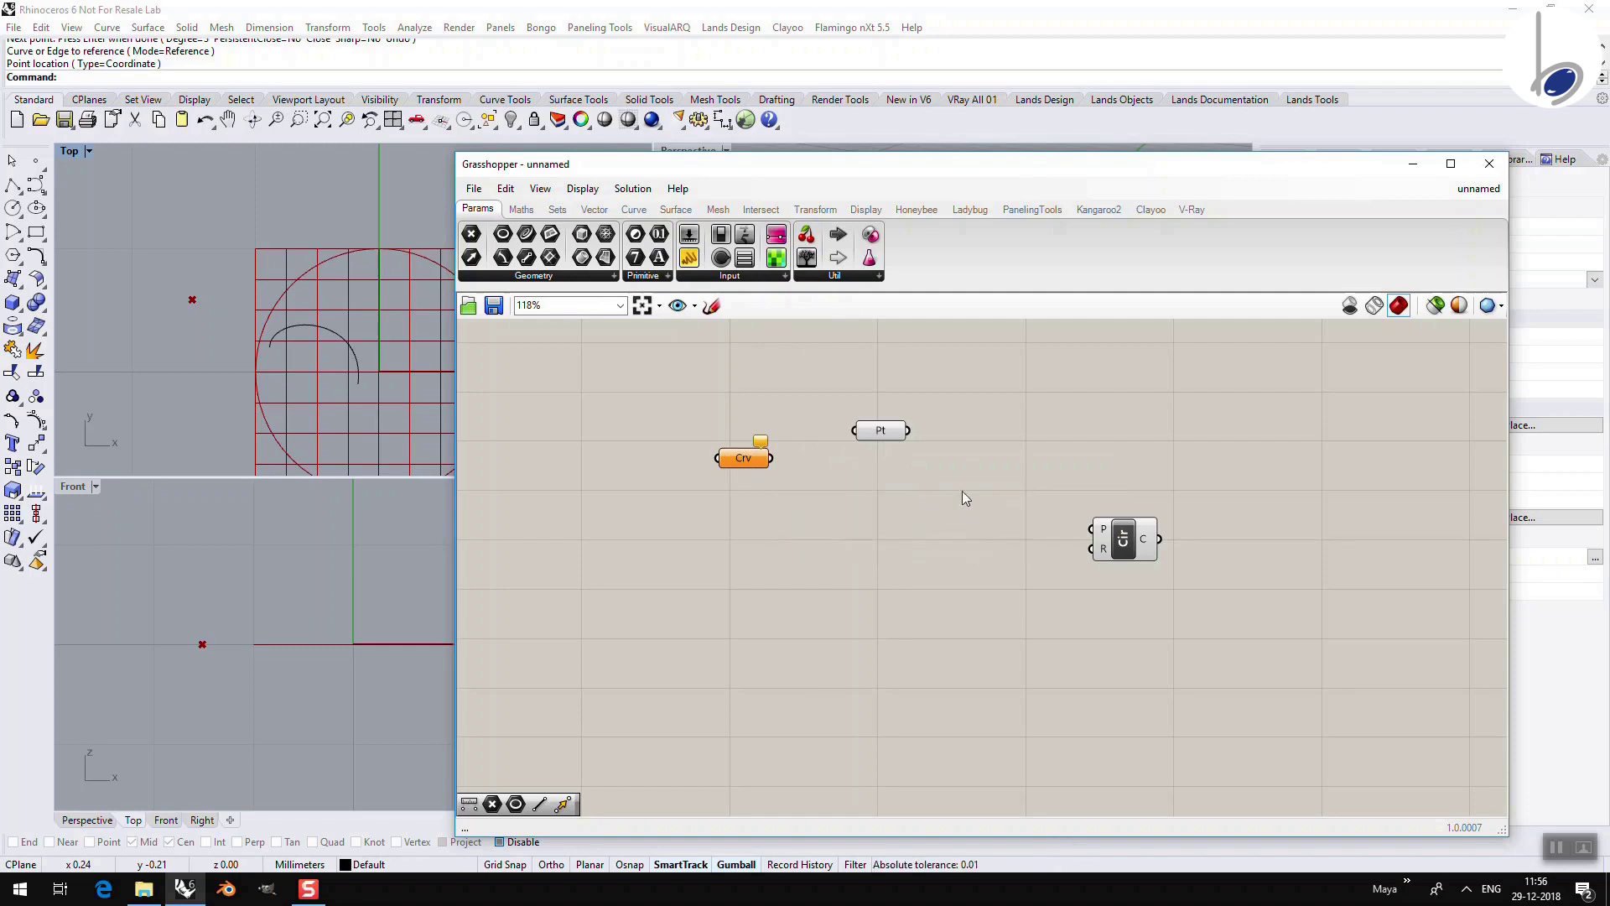
pyautogui.click(888, 433)
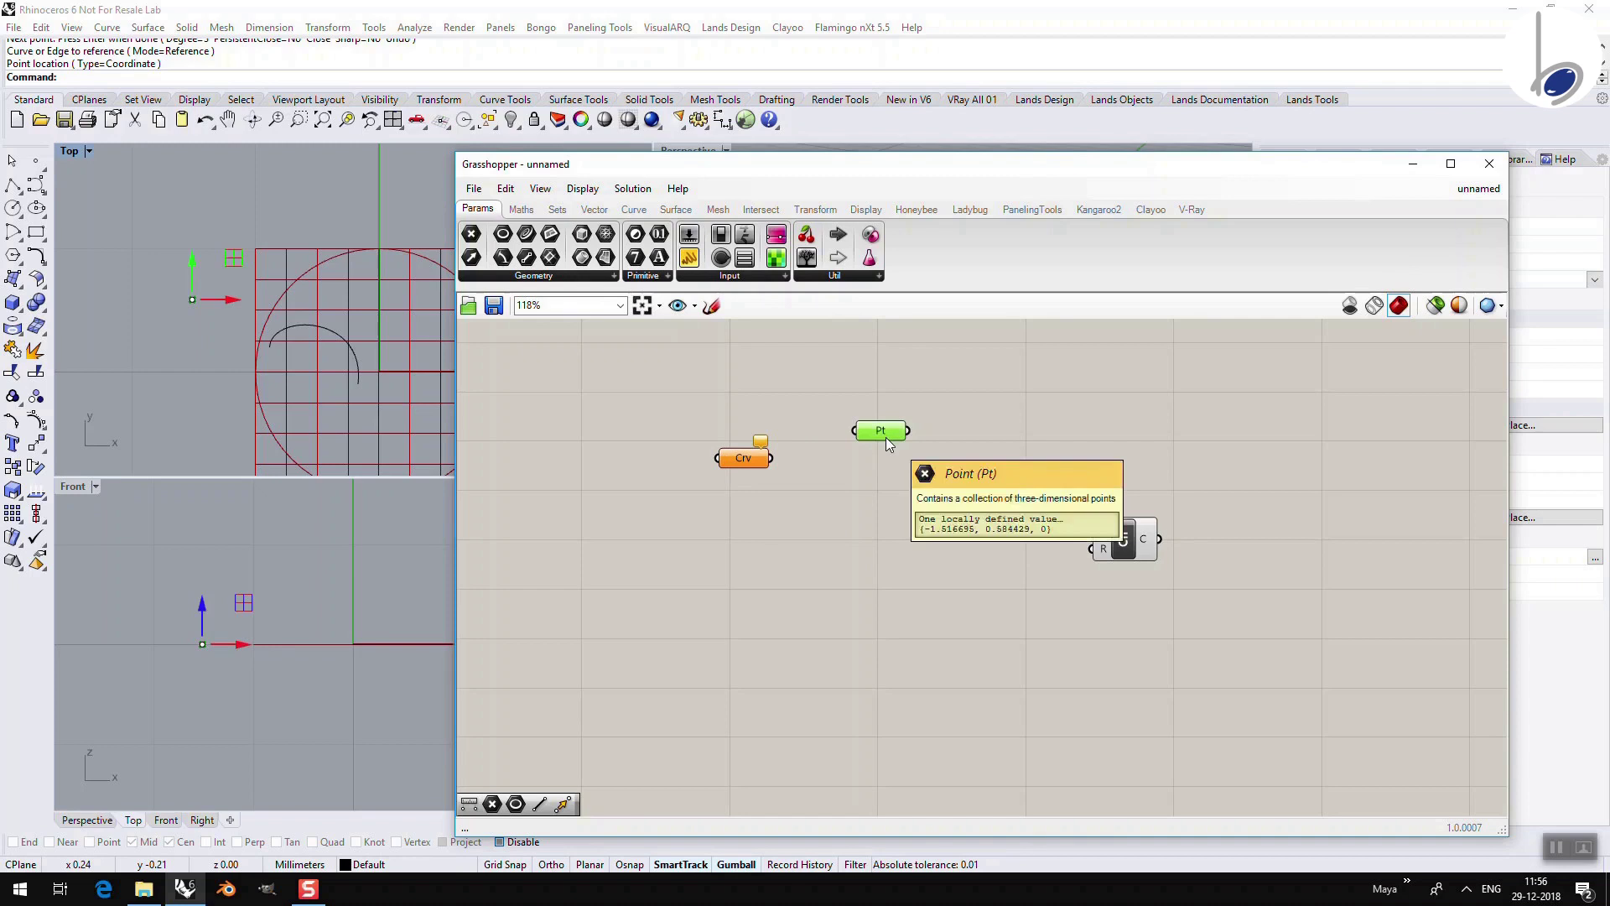
pyautogui.click(877, 467)
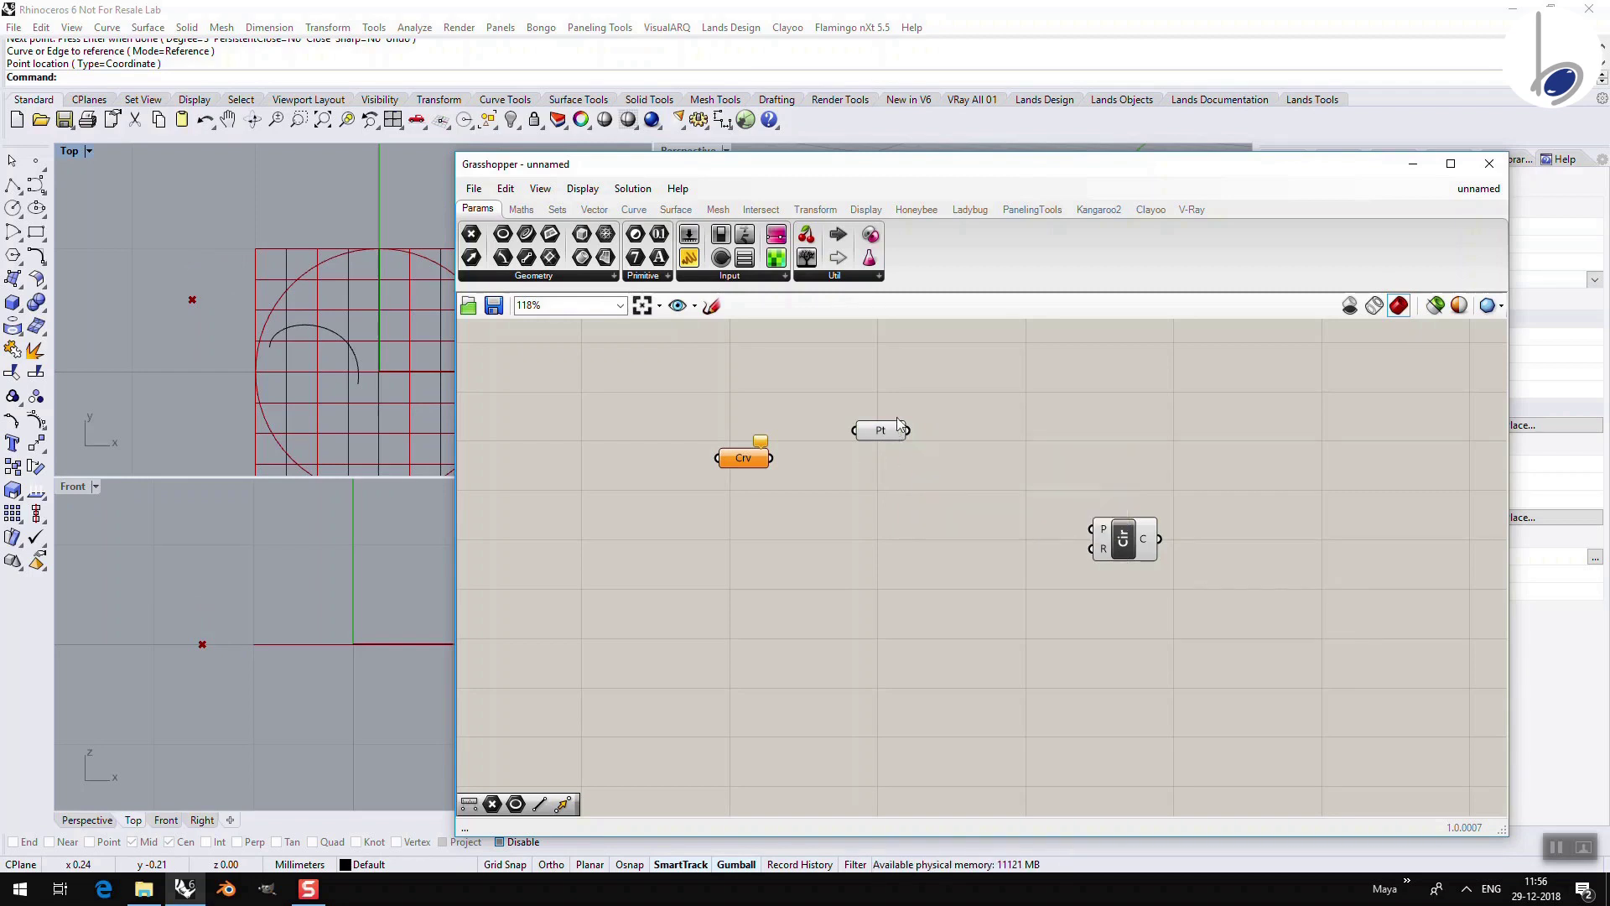
# Step: Place a Circle TanTan component from the primitive curves on the canvas, below the Circle component
pyautogui.click(637, 211)
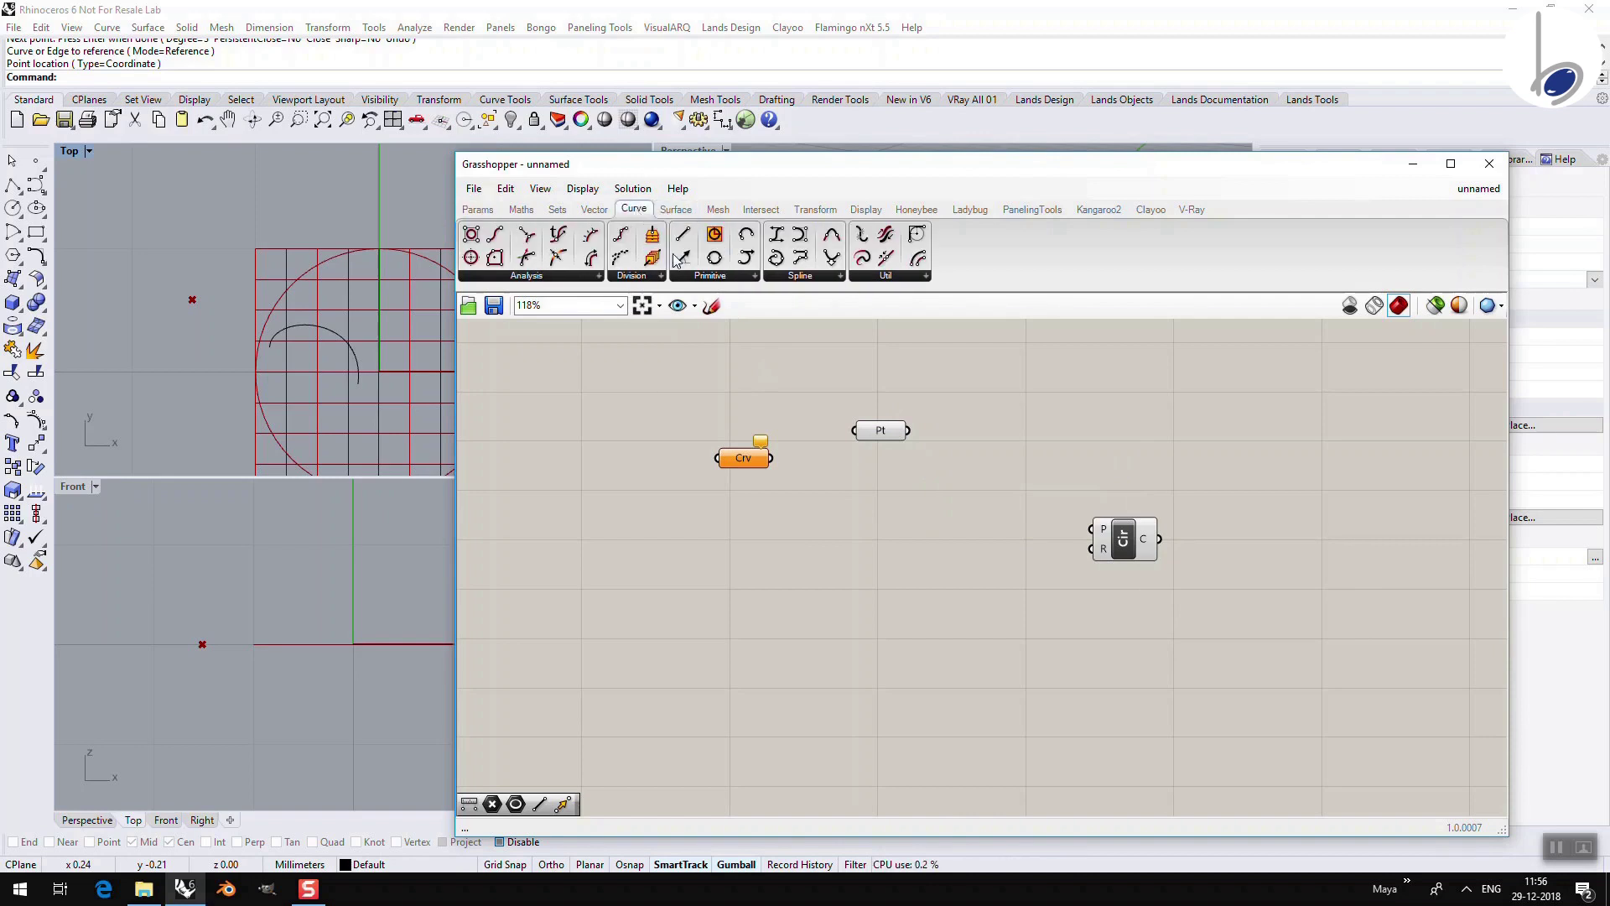
pyautogui.click(690, 276)
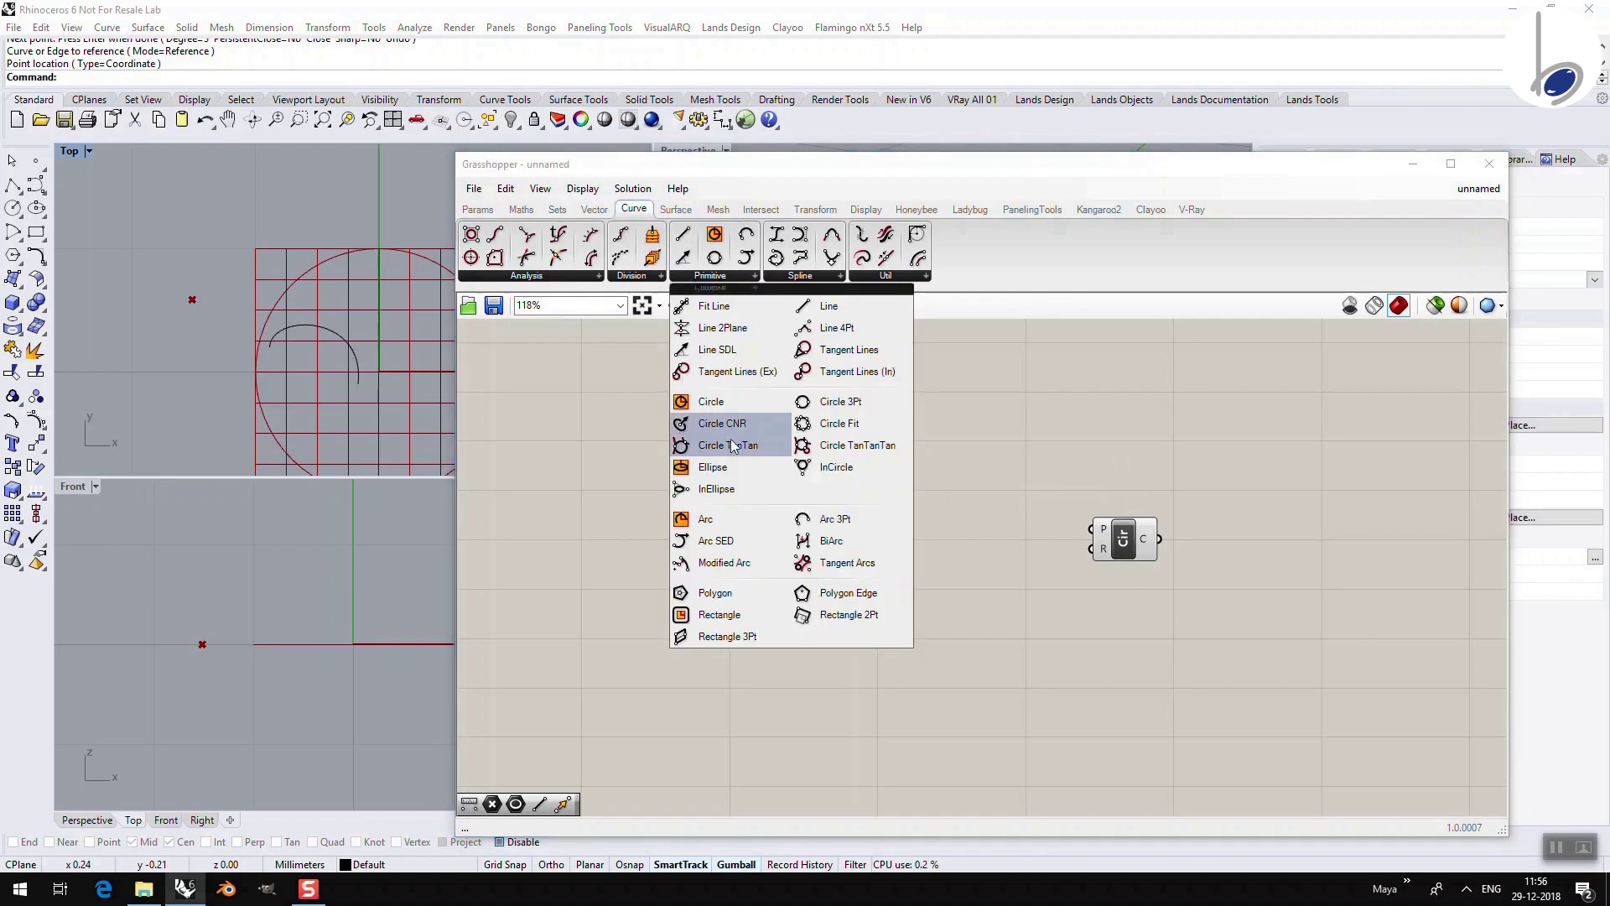
pyautogui.moveTo(732, 454); pyautogui.dragTo(992, 618)
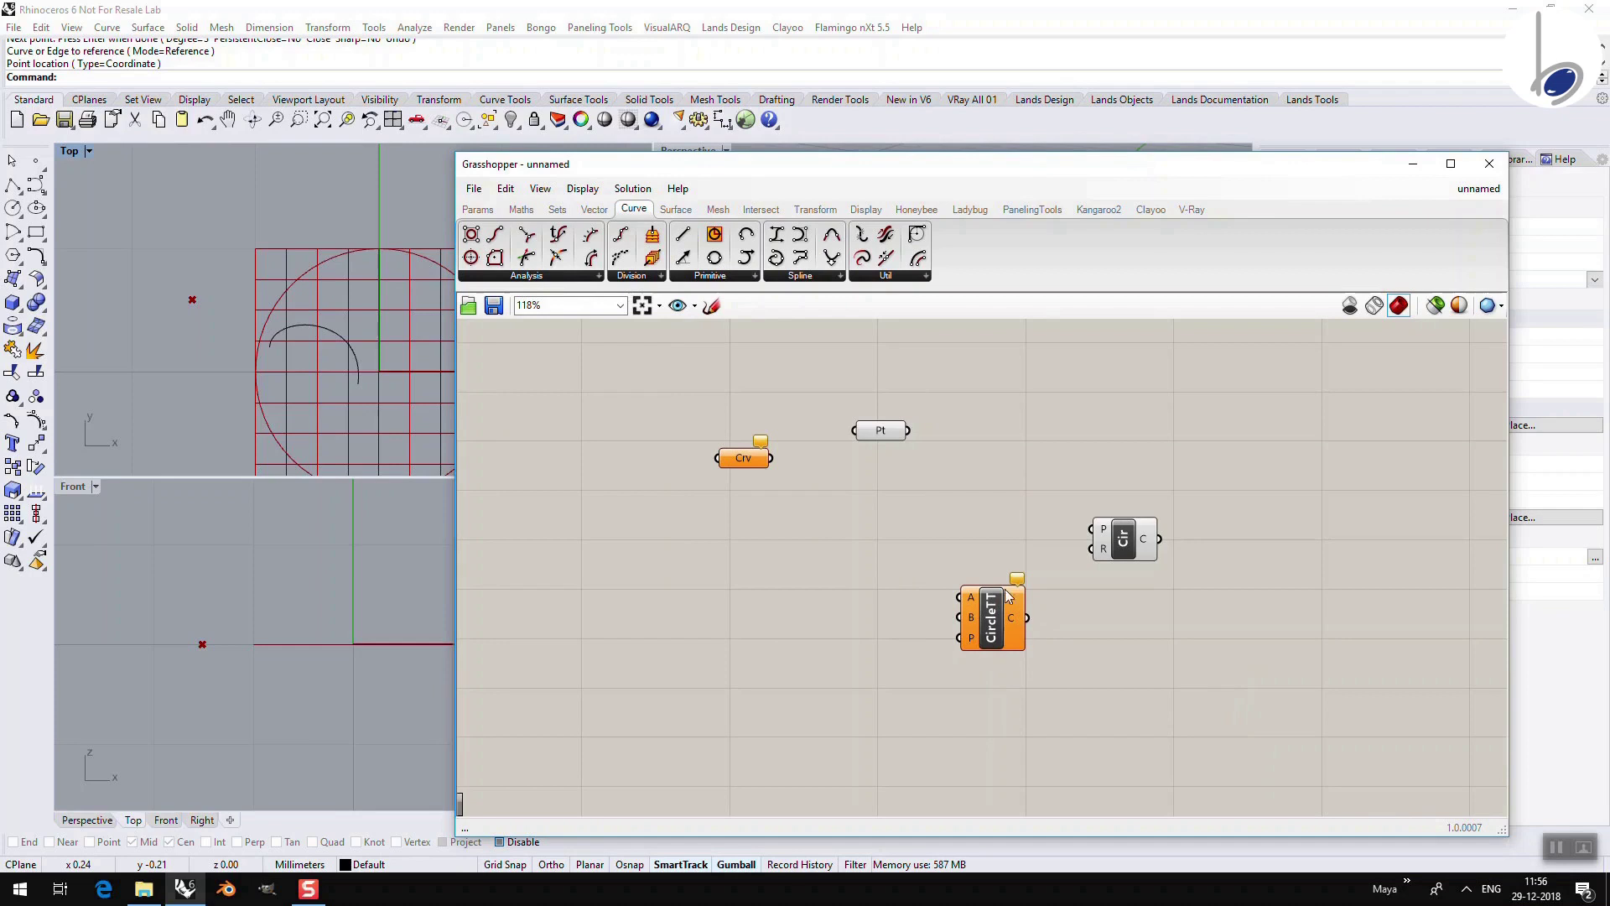
# Step: Move the Circle component up level with the Point parameter, above the Circle TanTan component, and check its P input
pyautogui.moveTo(1125, 549); pyautogui.dragTo(1115, 448)
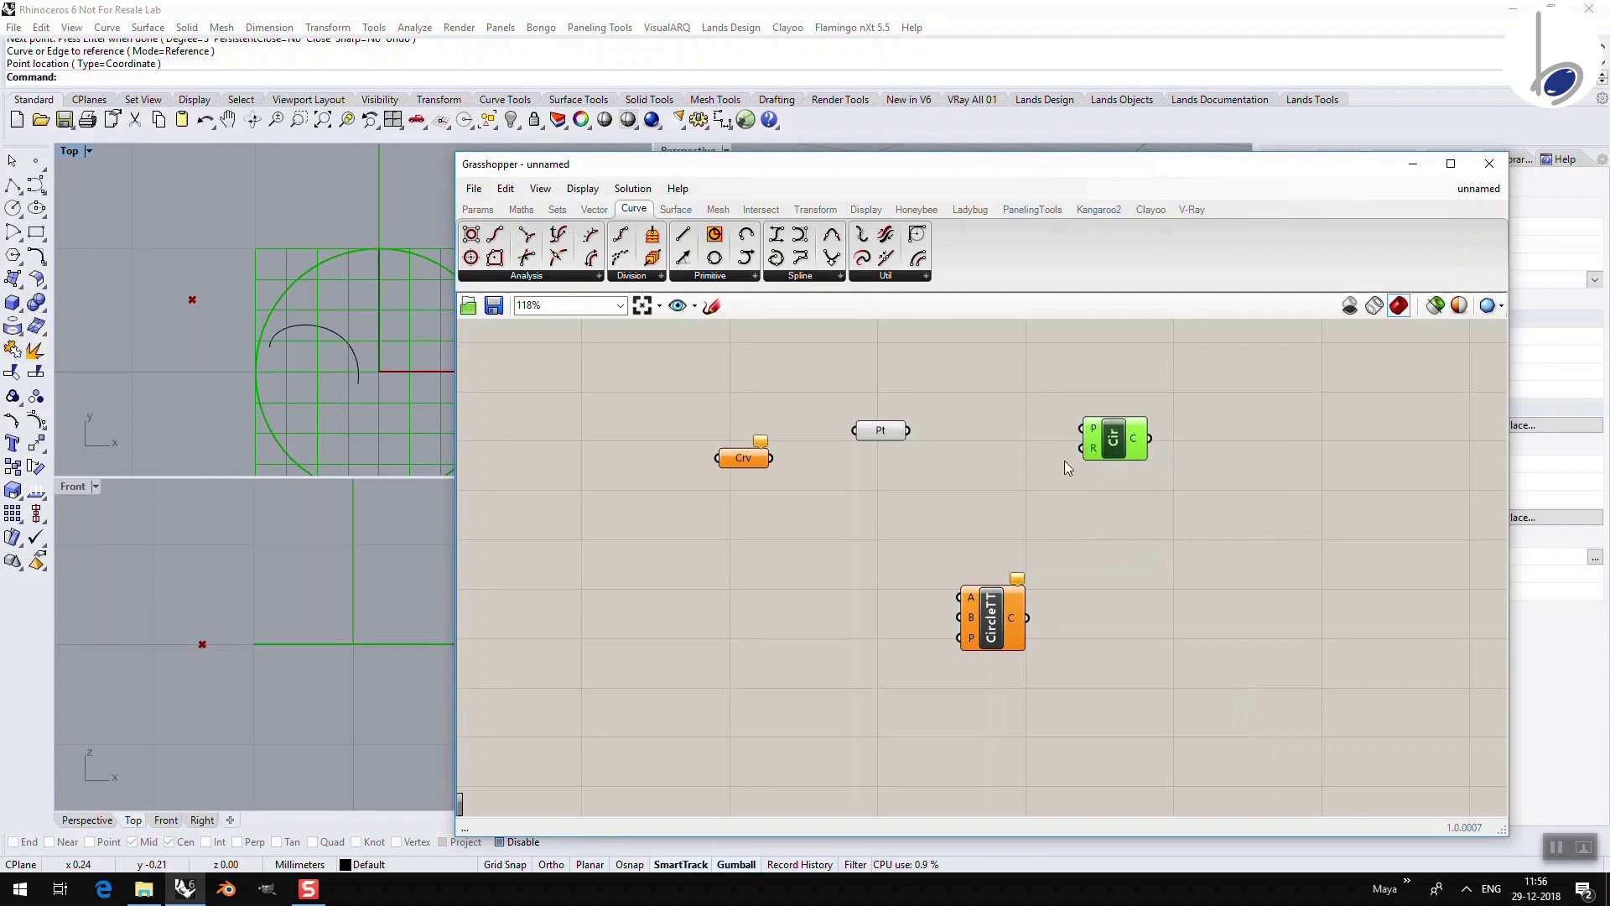
pyautogui.click(1099, 497)
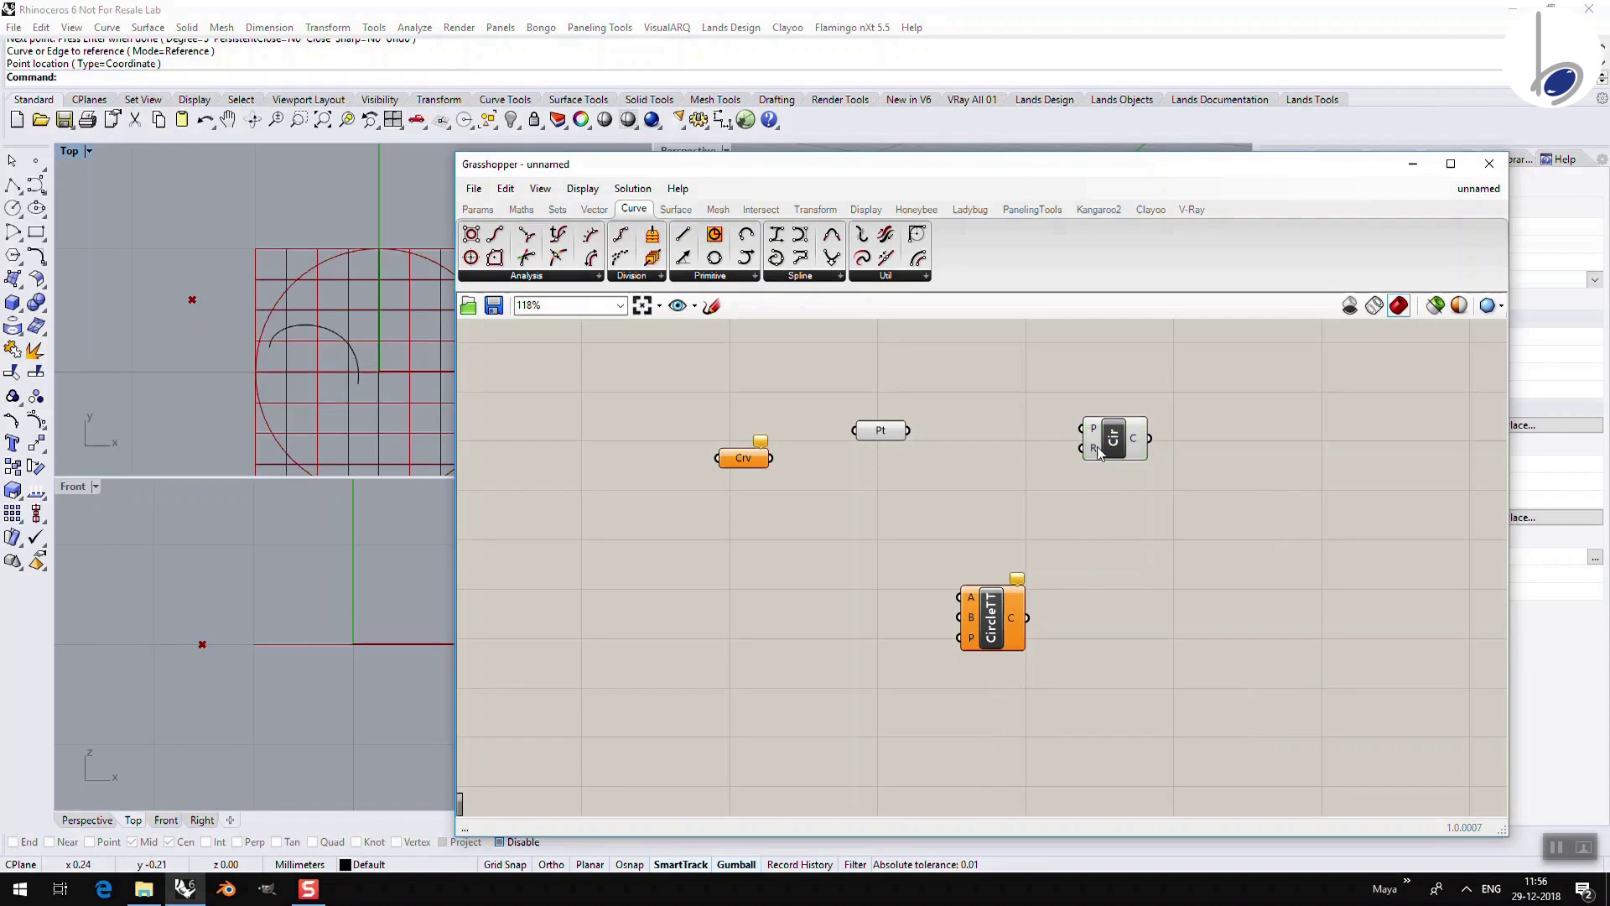
pyautogui.moveTo(1094, 430)
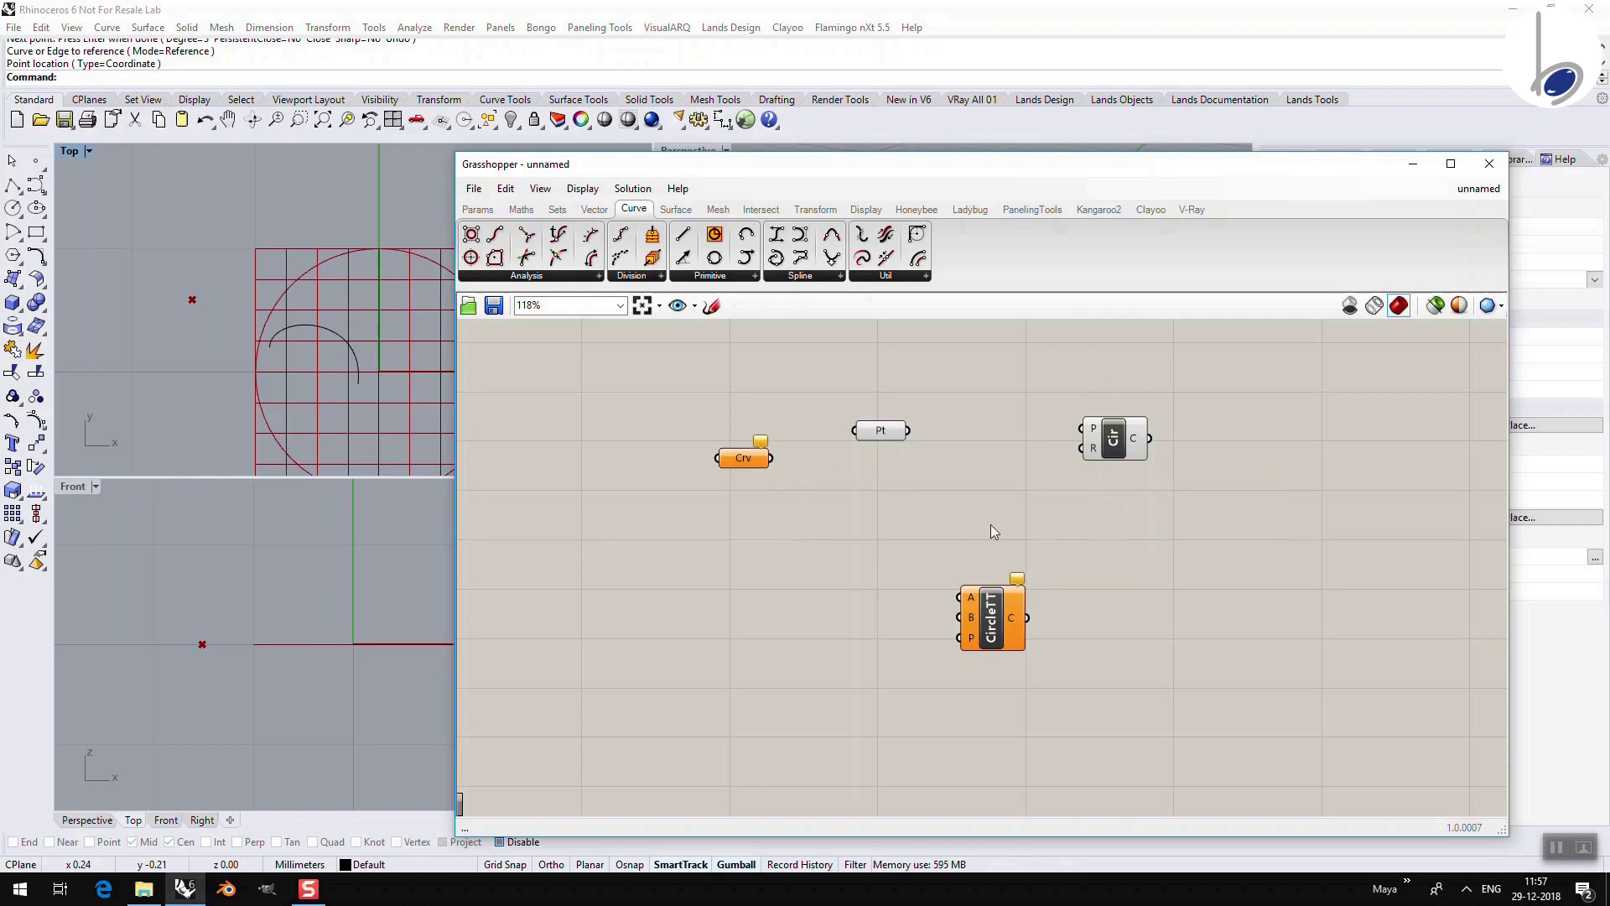
# Step: Select the Point parameter to locate its point in the viewports, clear the selection, and select the Circle component
pyautogui.click(872, 433)
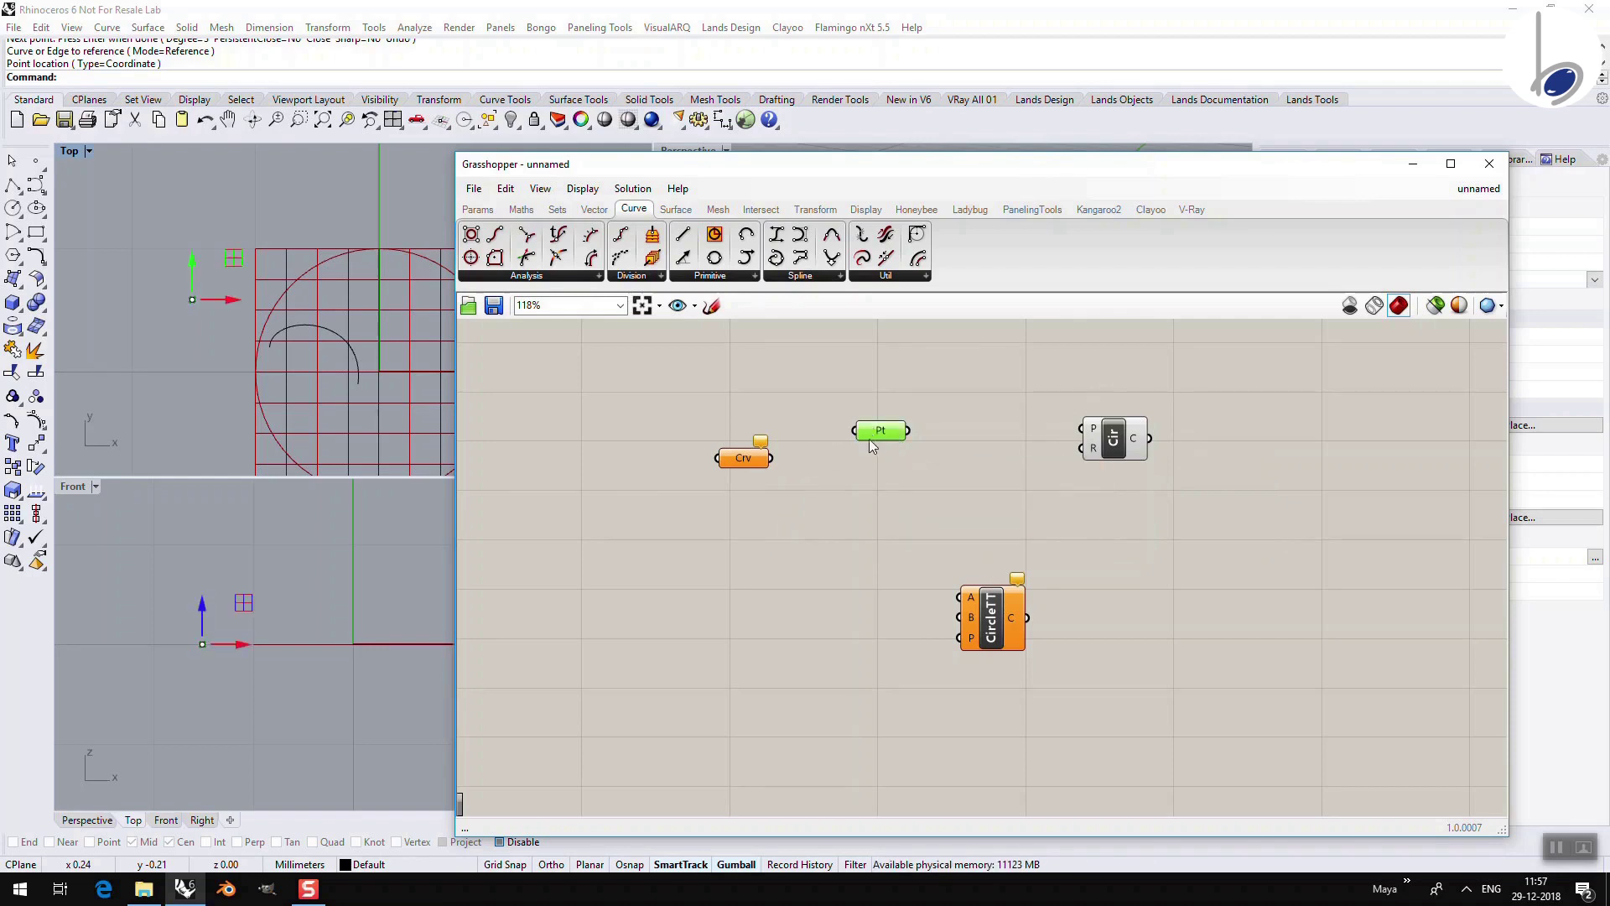
pyautogui.click(248, 344)
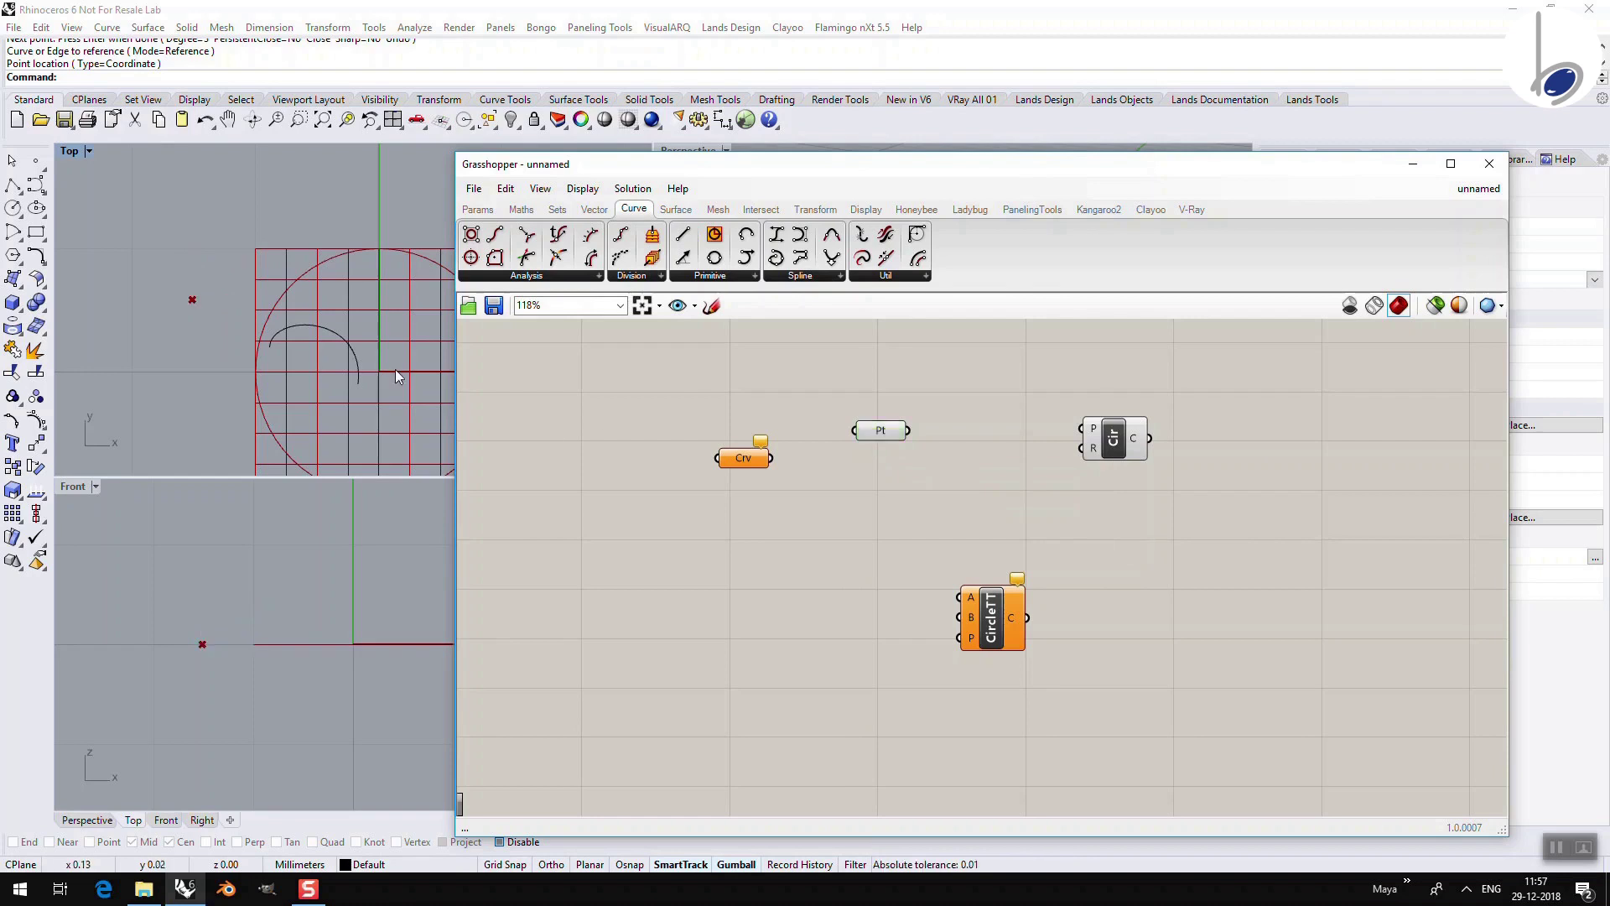
pyautogui.click(1111, 442)
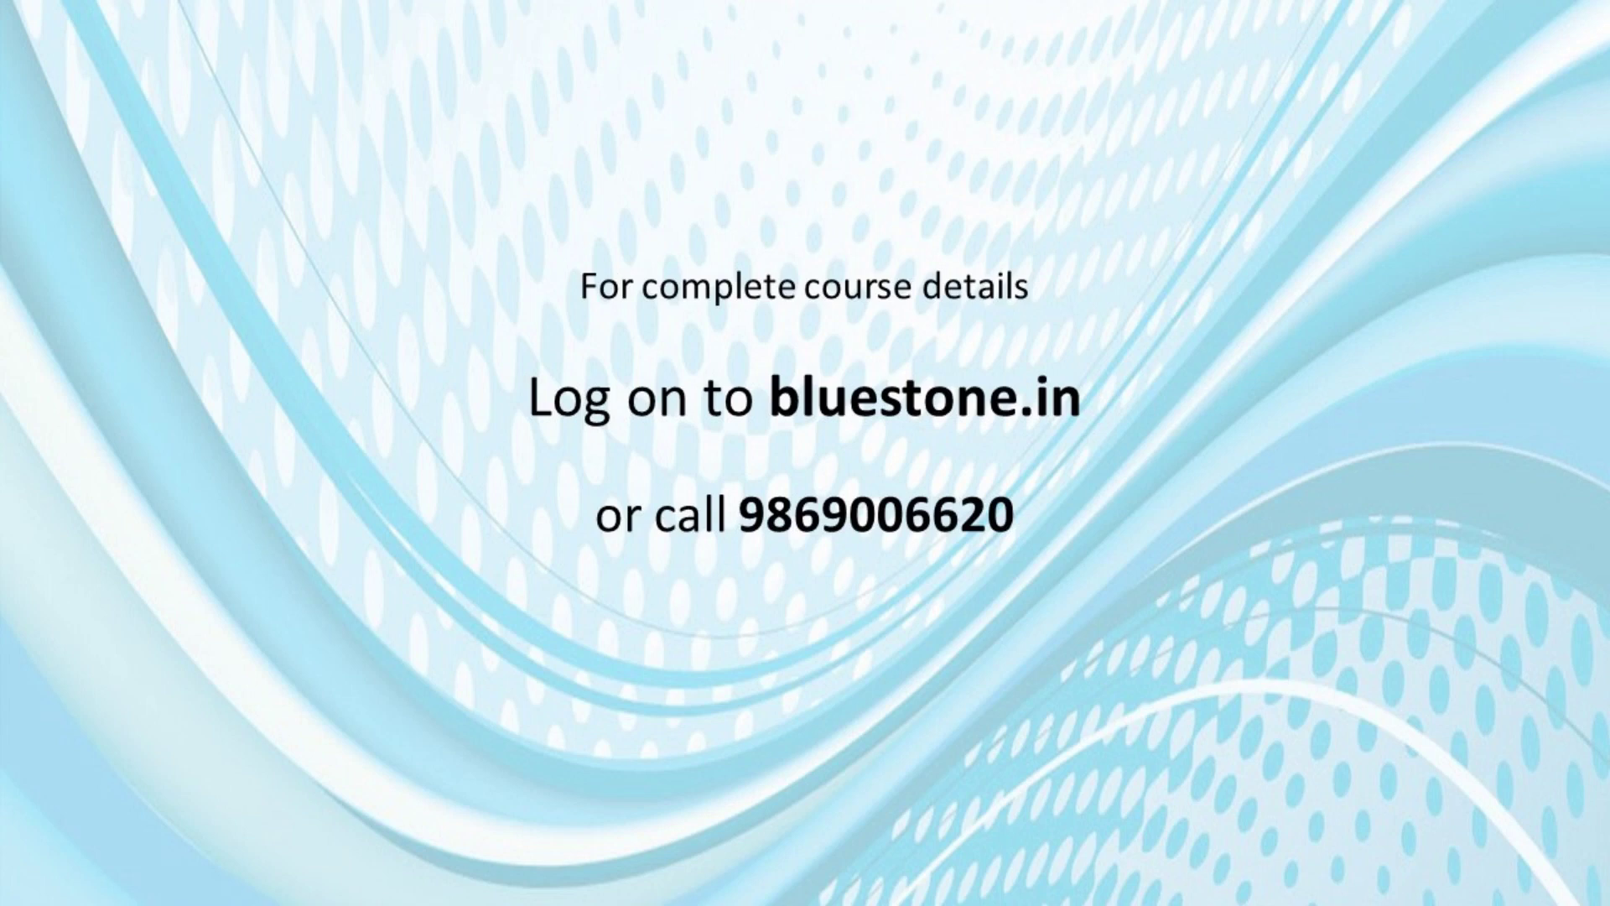